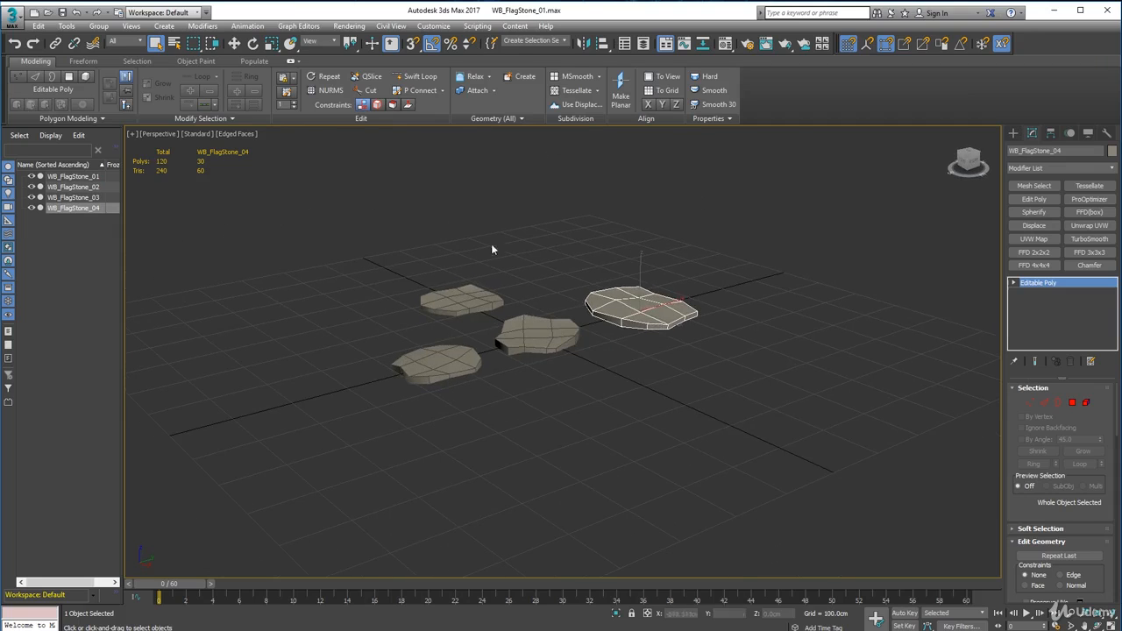
Step: Merge the WB_FlagStone_05 object from the WB_FlagStone_05 file in the White_Box folder into the scene
{"action": "middle_click_drag", "start_coordinate": [455, 342], "coordinate": [530, 386], "text": "alt"}
{"action": "scroll", "coordinate": [514, 362], "scroll_direction": "up", "scroll_amount": 3}
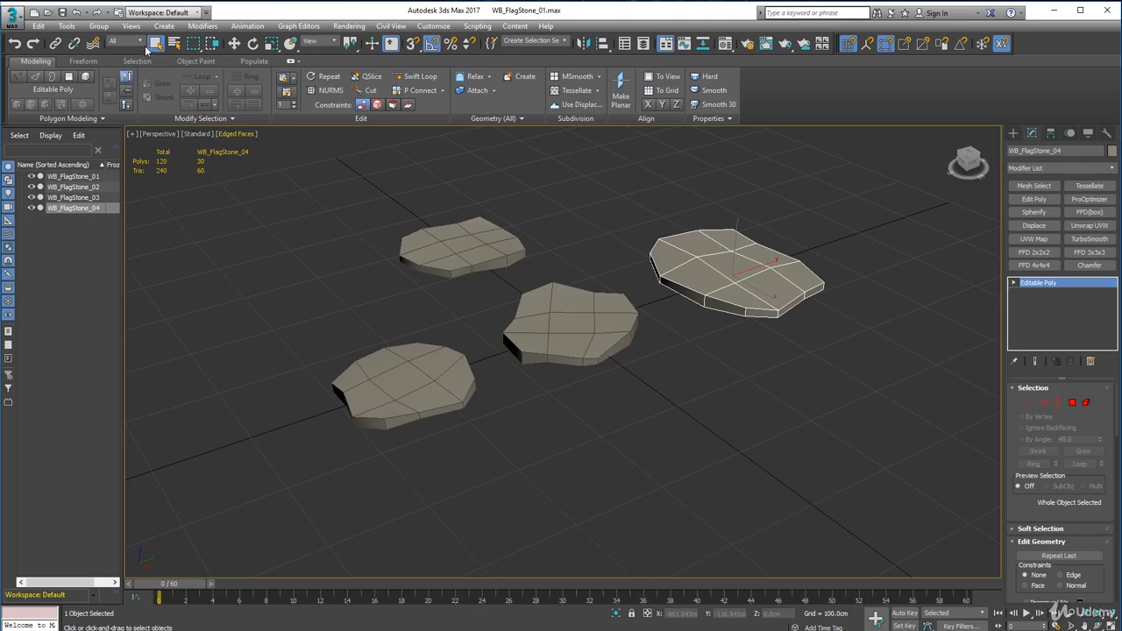
{"action": "left_click", "coordinate": [21, 18]}
{"action": "mouse_move", "coordinate": [73, 179]}
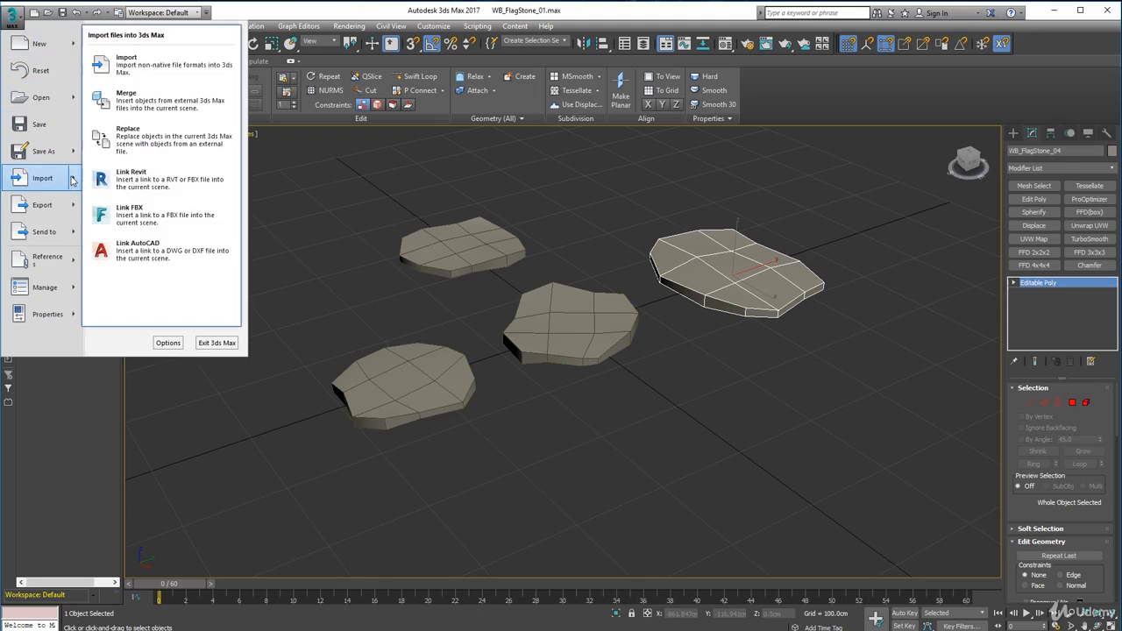
{"action": "left_click", "coordinate": [140, 101]}
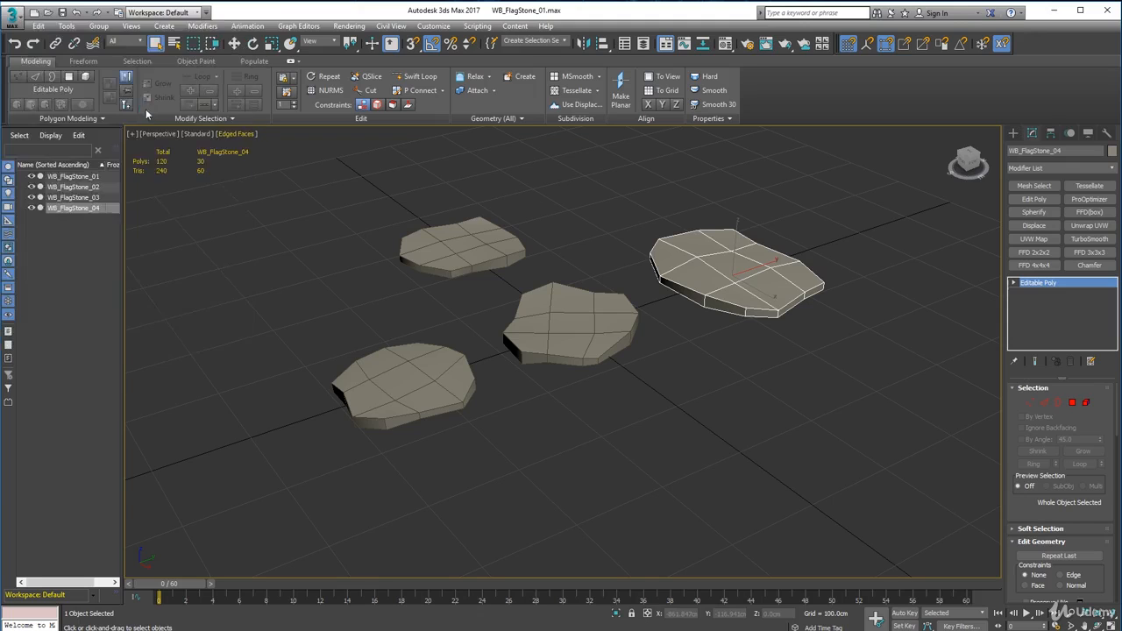
{"action": "left_click", "coordinate": [122, 158]}
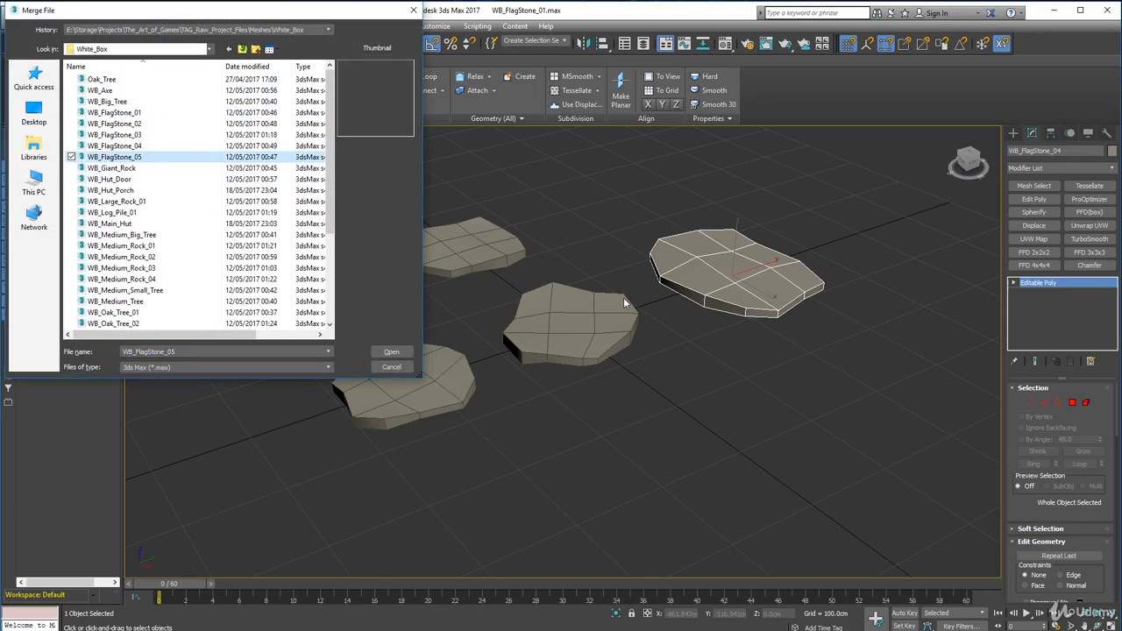
{"action": "left_click", "coordinate": [391, 351]}
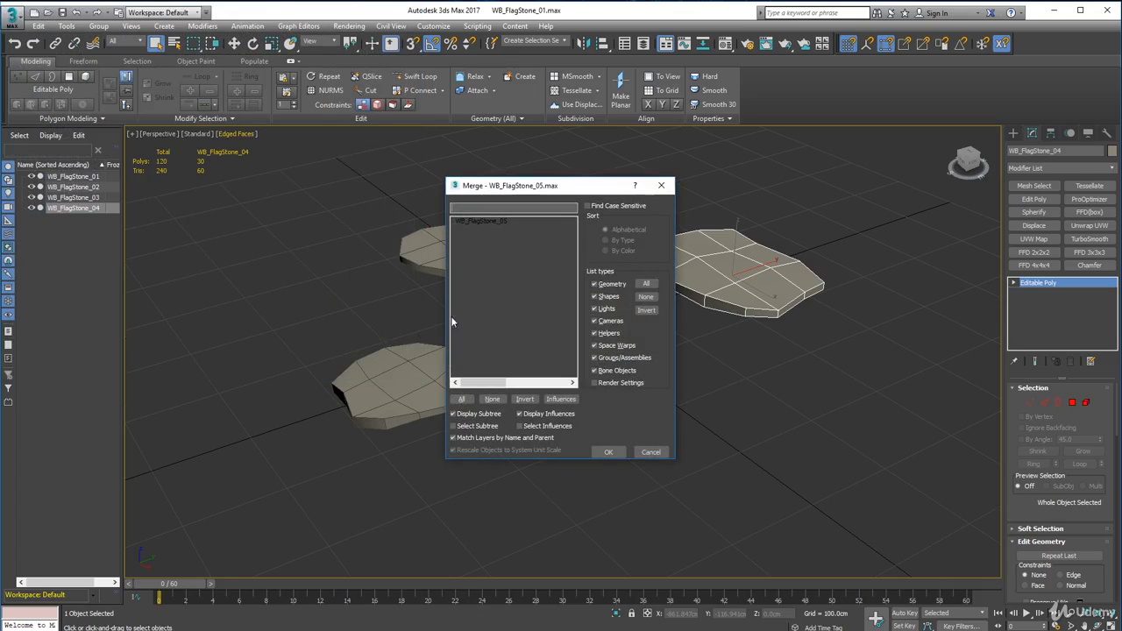
{"action": "left_click", "coordinate": [480, 221]}
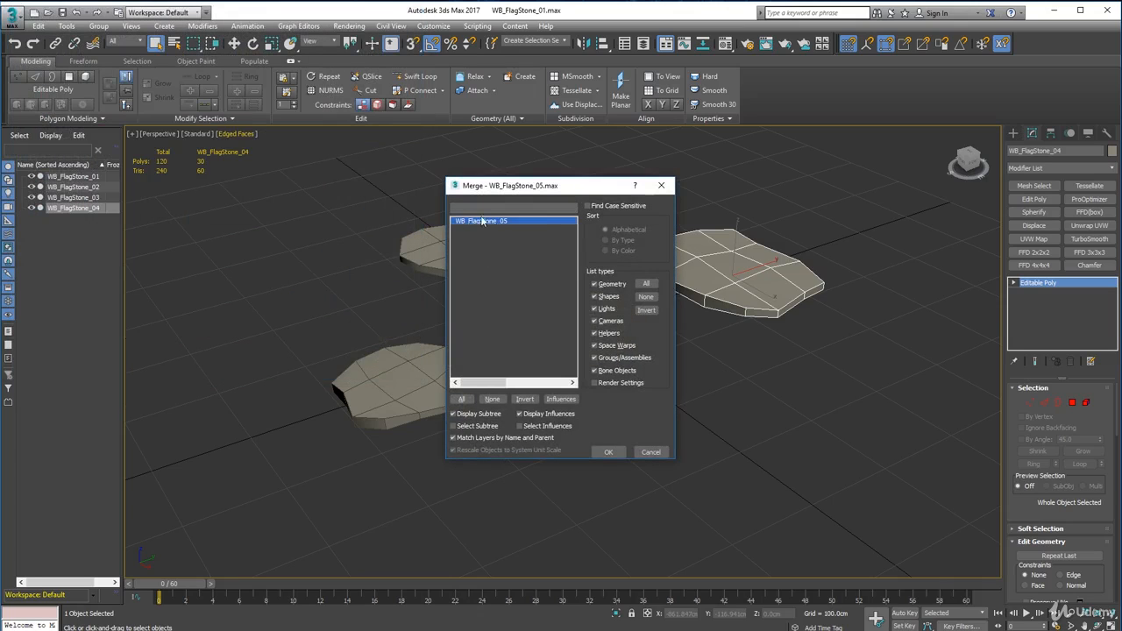
{"action": "left_click", "coordinate": [608, 452]}
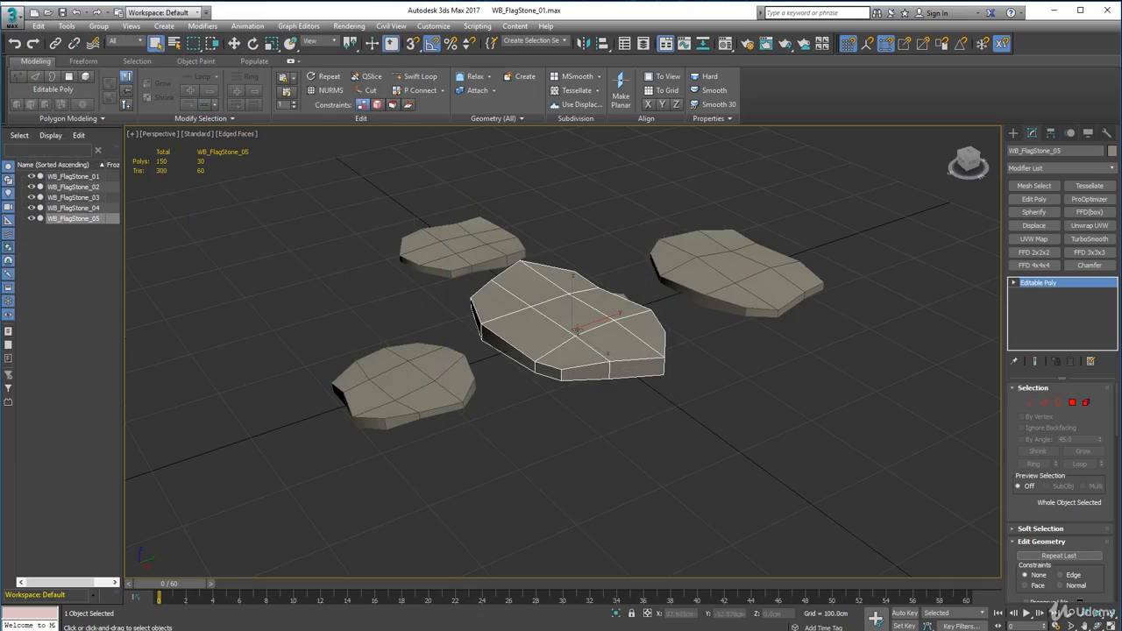
Step: Move the merged WB_FlagStone_05 along the X axis to about 328.7 cm, clear of the other flagstones, and deselect it
{"action": "key", "text": "w"}
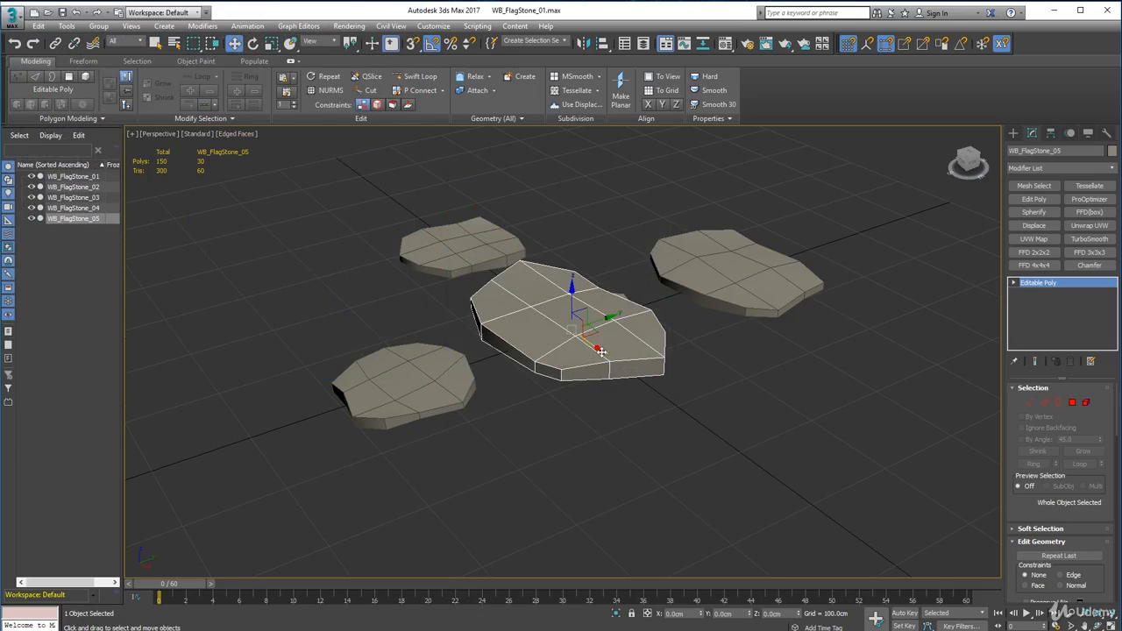
{"action": "left_click_drag", "start_coordinate": [550, 359], "coordinate": [737, 514]}
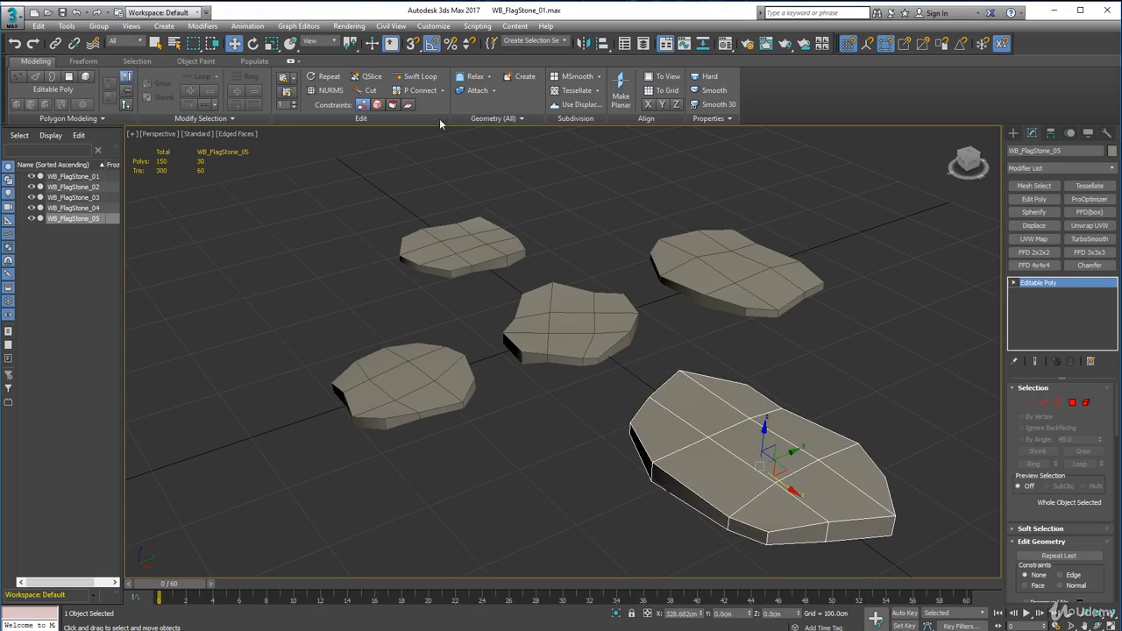
{"action": "scroll", "coordinate": [461, 451], "scroll_direction": "down", "scroll_amount": 5}
{"action": "left_click", "coordinate": [539, 407]}
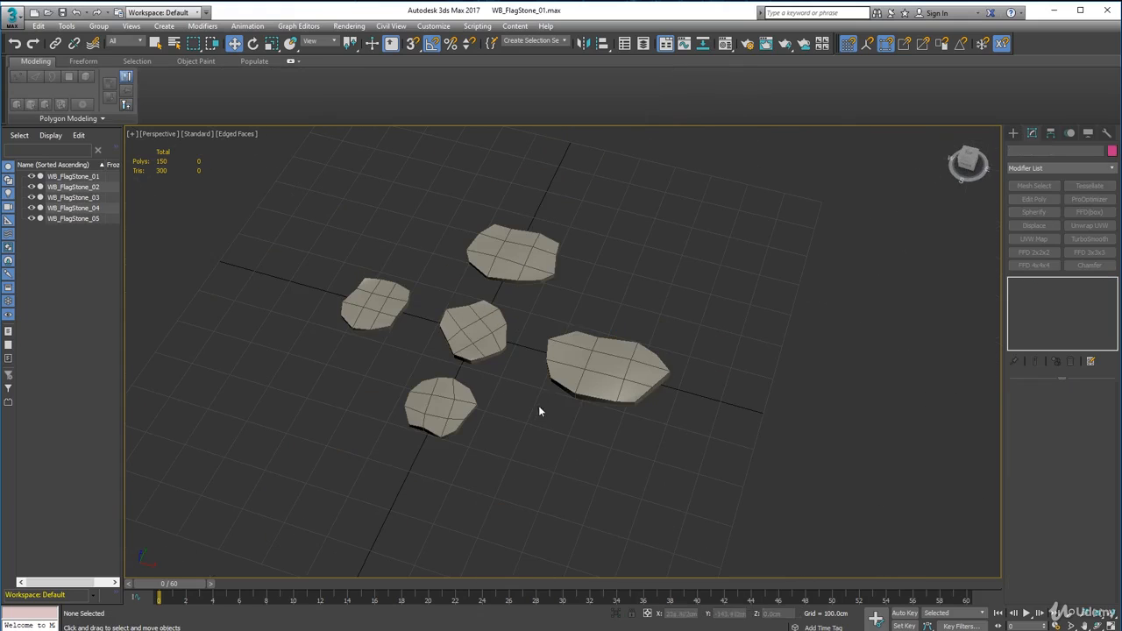
{"action": "scroll", "coordinate": [502, 351], "scroll_direction": "up", "scroll_amount": 2}
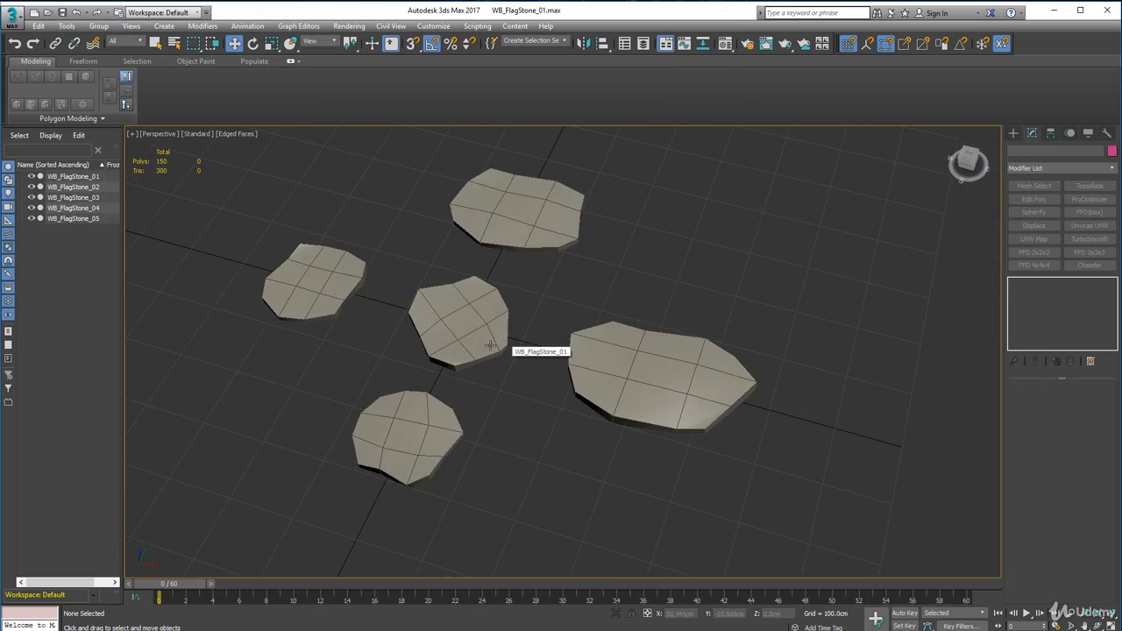
{"action": "mouse_move", "coordinate": [430, 326]}
{"action": "middle_mouse_down", "text": "alt"}
{"action": "mouse_move", "coordinate": [421, 308]}
{"action": "mouse_move", "coordinate": [431, 327]}
{"action": "middle_mouse_up", "text": "alt"}
Step: Try a TurboSmooth modifier directly on WB_FlagStone_05, inspect the rounded shape, and undo it
{"action": "left_click", "coordinate": [480, 320]}
{"action": "middle_click_drag", "start_coordinate": [483, 394], "coordinate": [543, 332], "text": "alt"}
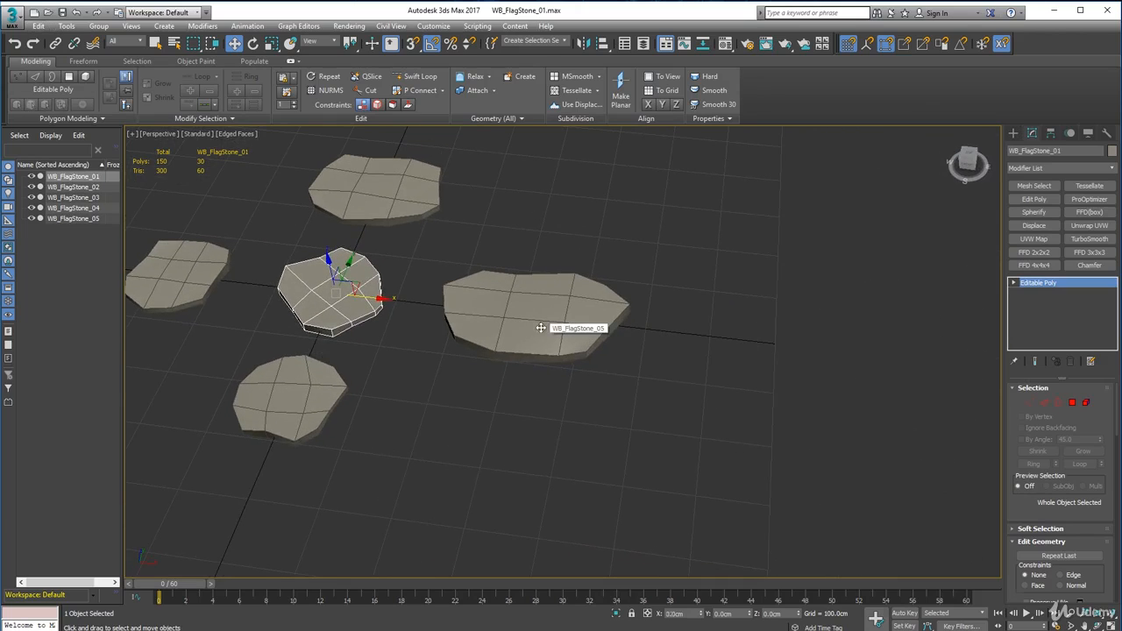
{"action": "left_click", "coordinate": [542, 327]}
{"action": "key", "text": "z"}
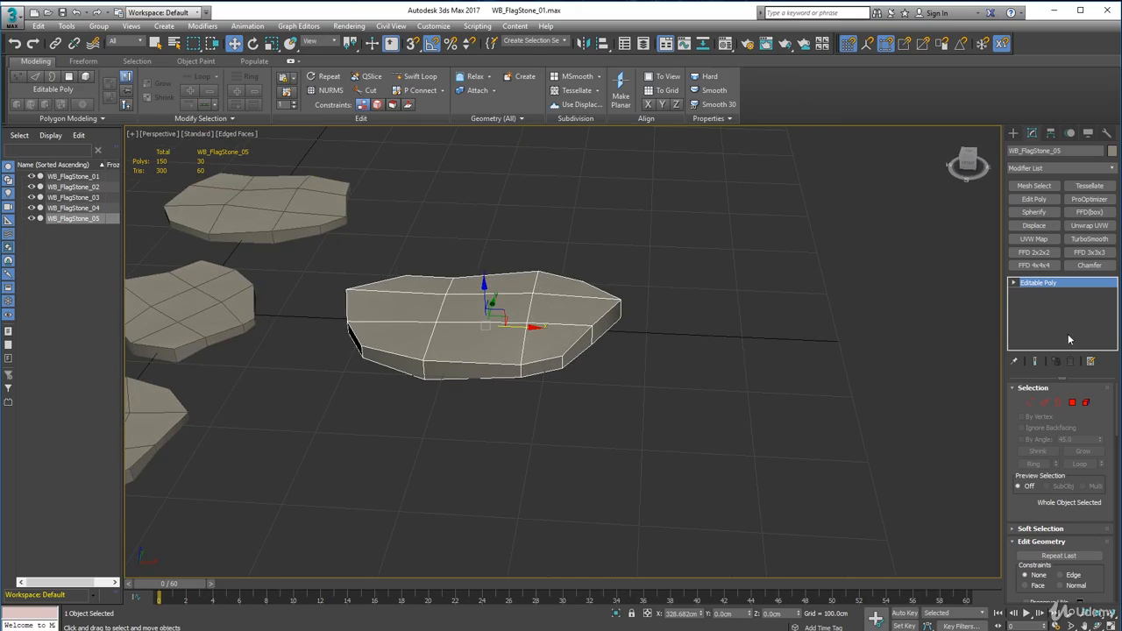
{"action": "left_click", "coordinate": [1089, 238]}
{"action": "middle_click_drag", "start_coordinate": [463, 401], "coordinate": [478, 355], "text": "alt"}
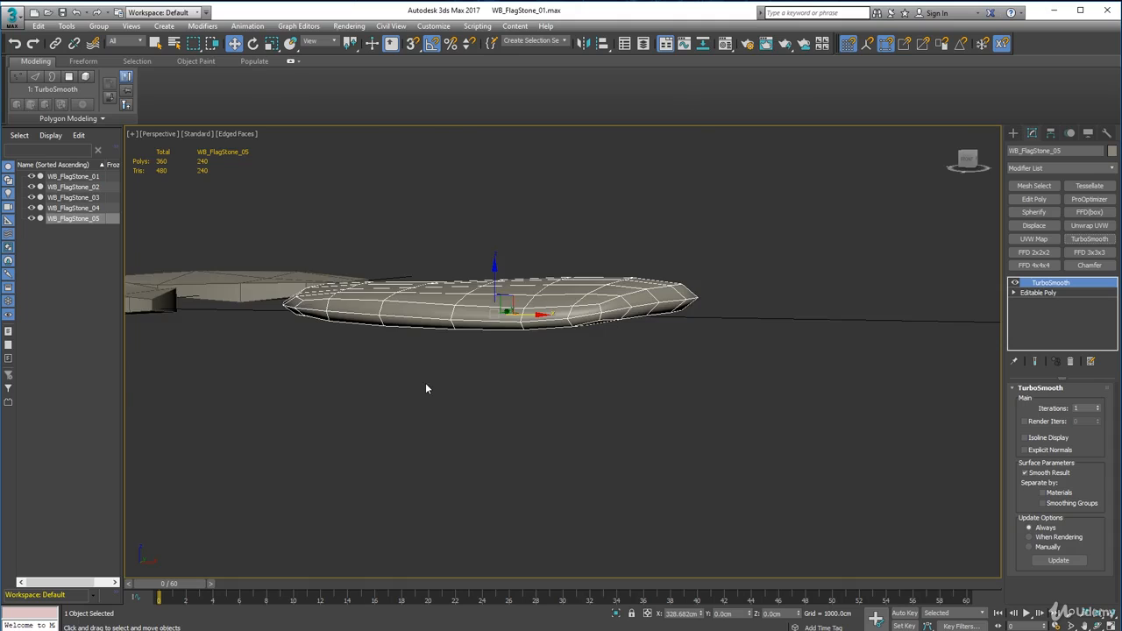
{"action": "middle_click_drag", "start_coordinate": [426, 389], "coordinate": [446, 422], "text": "alt"}
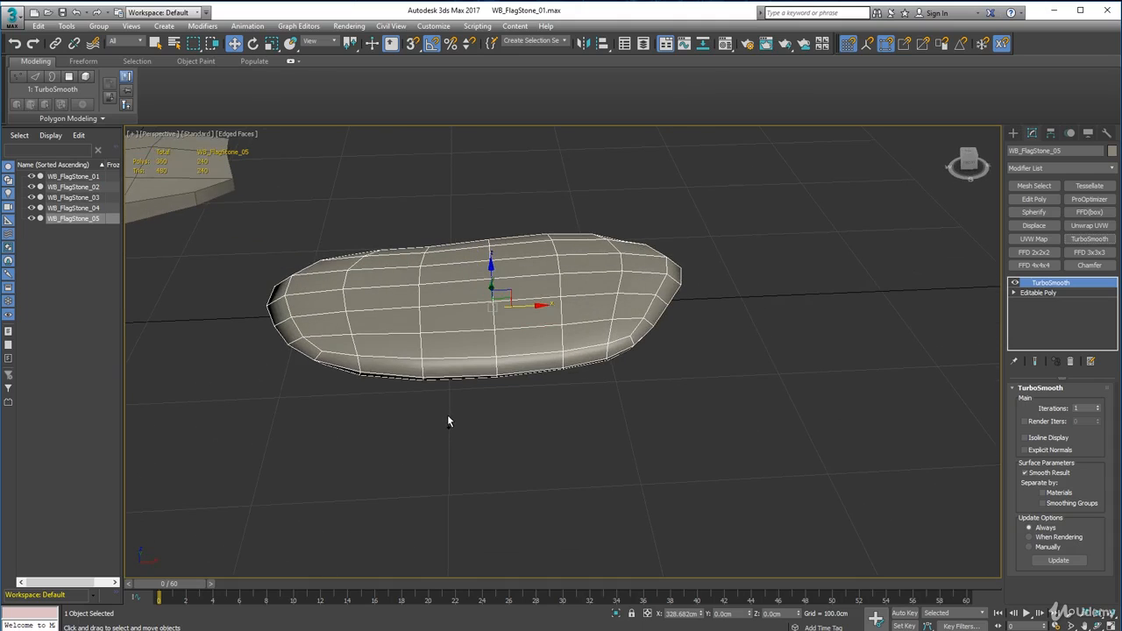
{"action": "key", "text": "ctrl+z"}
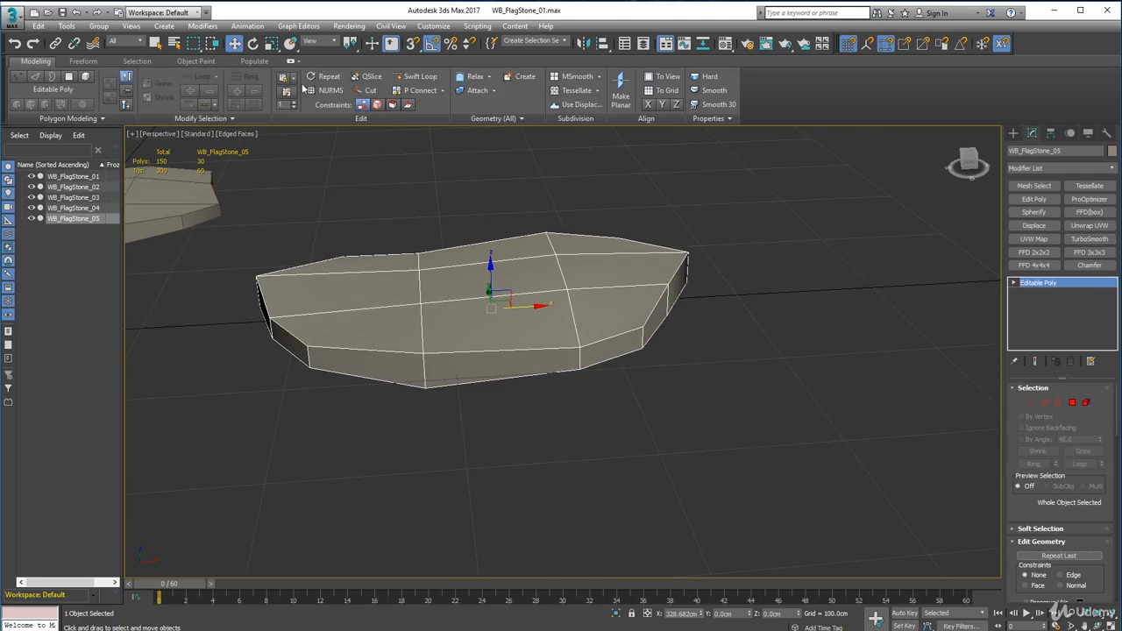
Step: Add a Swift Loop edge loop around the side of WB_FlagStone_05 and apply a TurboSmooth modifier to it
{"action": "left_click", "coordinate": [1048, 402]}
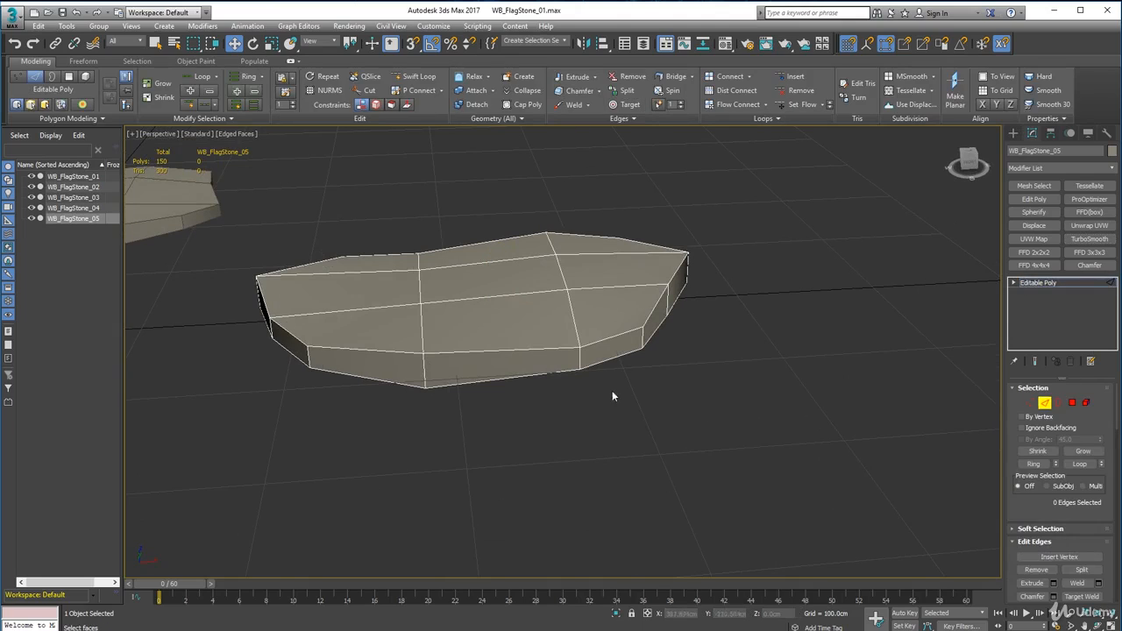
{"action": "left_click", "coordinate": [419, 76]}
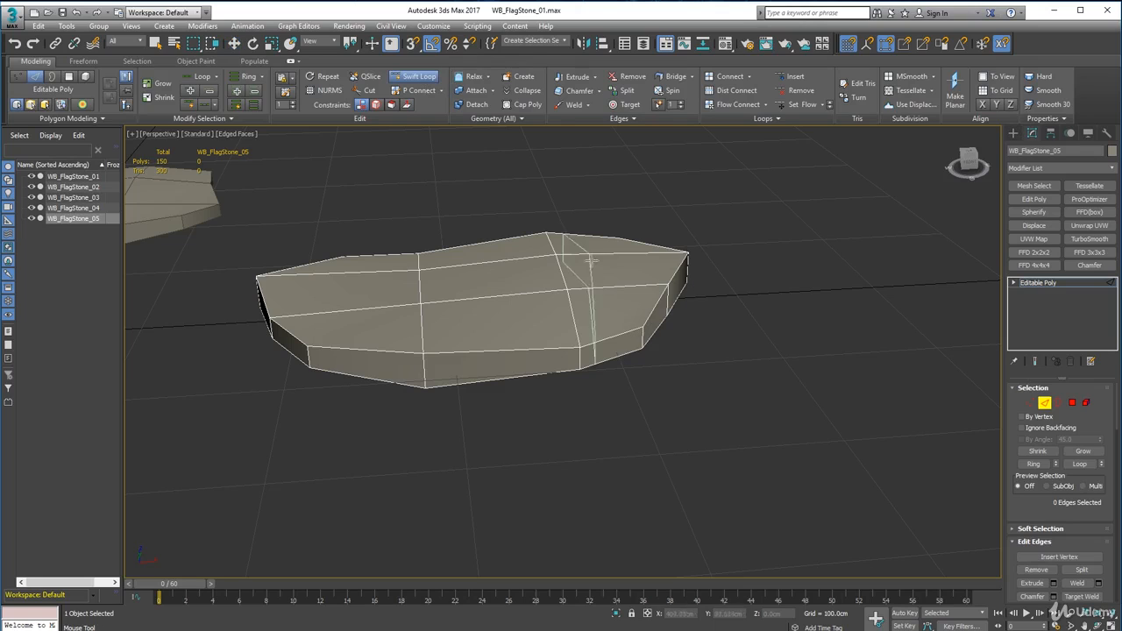
{"action": "left_click", "coordinate": [588, 354]}
{"action": "right_click", "coordinate": [805, 380]}
{"action": "middle_click_drag", "start_coordinate": [746, 358], "coordinate": [772, 323], "text": "alt"}
{"action": "left_click", "coordinate": [1090, 239]}
{"action": "middle_click_drag", "start_coordinate": [617, 293], "coordinate": [621, 277], "text": "alt"}
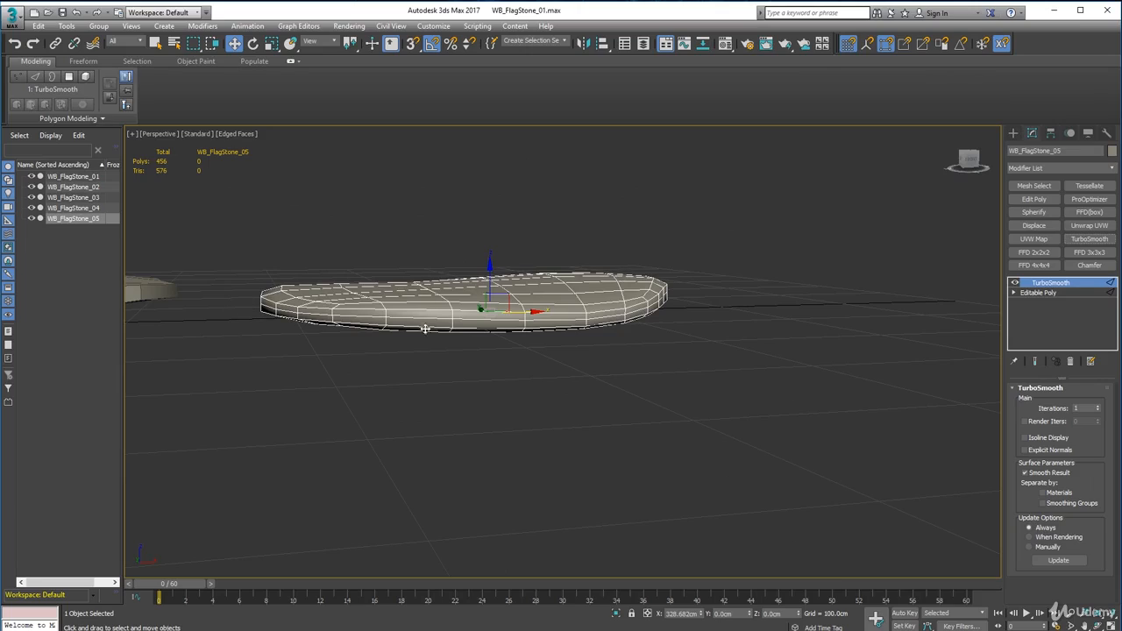
{"action": "middle_click_drag", "start_coordinate": [587, 355], "coordinate": [537, 376], "text": "alt"}
{"action": "mouse_move", "coordinate": [475, 306]}
{"action": "middle_mouse_down", "text": "alt"}
{"action": "mouse_move", "coordinate": [503, 269]}
{"action": "mouse_move", "coordinate": [512, 297]}
{"action": "mouse_move", "coordinate": [654, 255]}
{"action": "mouse_move", "coordinate": [834, 274]}
{"action": "mouse_move", "coordinate": [797, 268]}
{"action": "mouse_move", "coordinate": [831, 283]}
{"action": "mouse_move", "coordinate": [509, 375]}
{"action": "mouse_move", "coordinate": [570, 343]}
{"action": "mouse_move", "coordinate": [549, 330]}
{"action": "mouse_move", "coordinate": [641, 345]}
{"action": "mouse_move", "coordinate": [262, 361]}
{"action": "mouse_move", "coordinate": [481, 303]}
{"action": "middle_mouse_up", "text": "alt"}
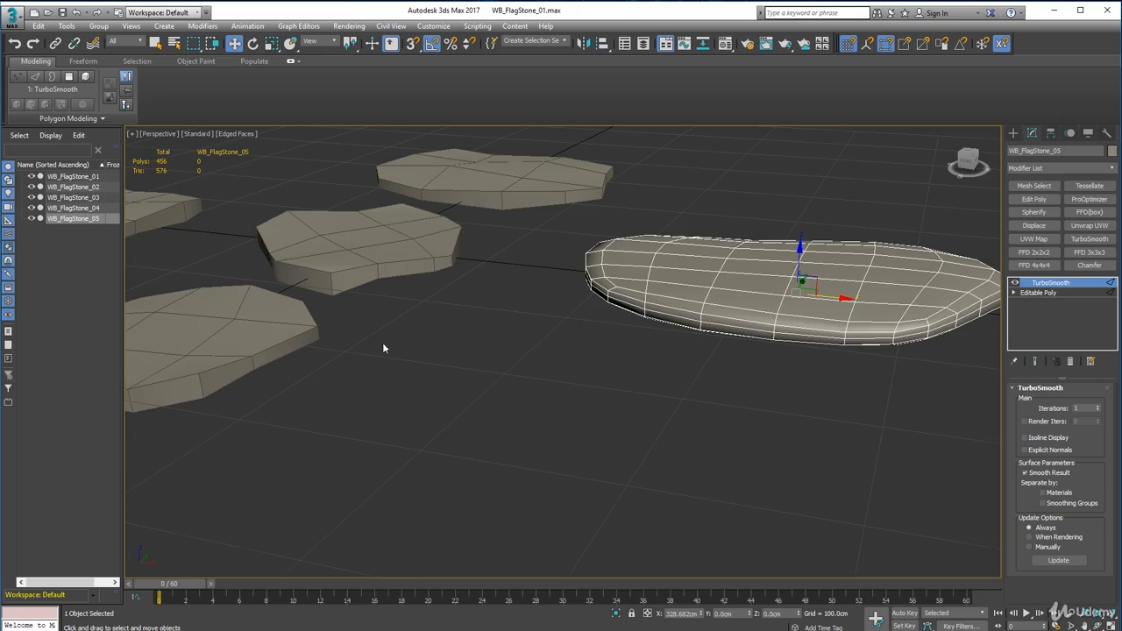
Step: Insert a Swift Loop edge loop around the side of WB_FlagStone_02 and smooth the stone with TurboSmooth
{"action": "middle_click_drag", "start_coordinate": [382, 348], "coordinate": [556, 340]}
{"action": "left_click", "coordinate": [433, 358]}
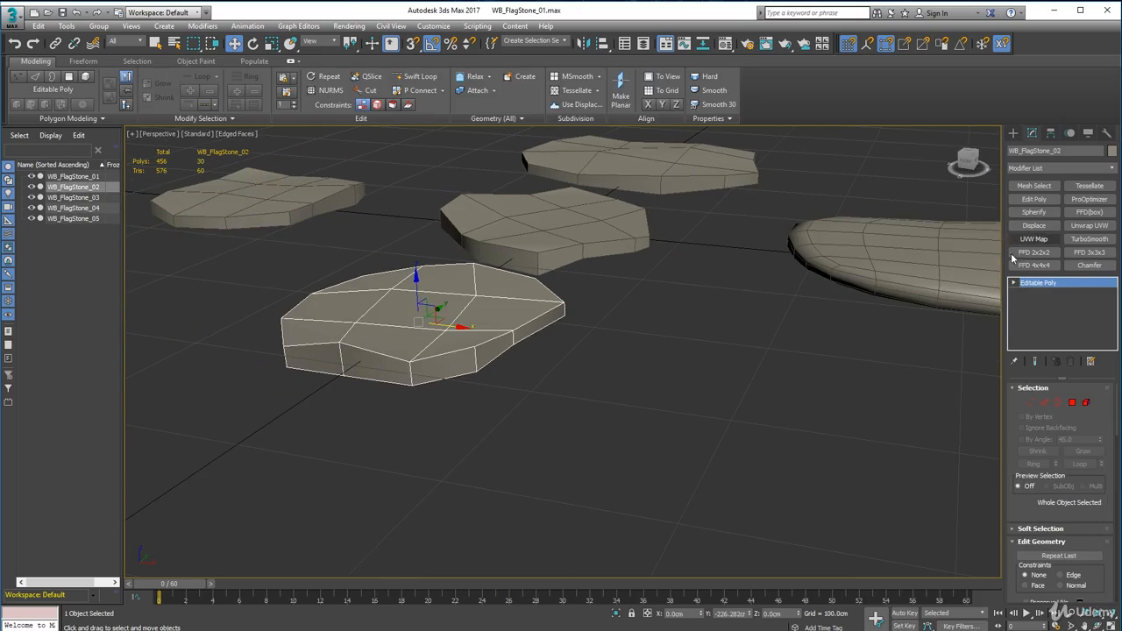
{"action": "left_click", "coordinate": [1044, 402]}
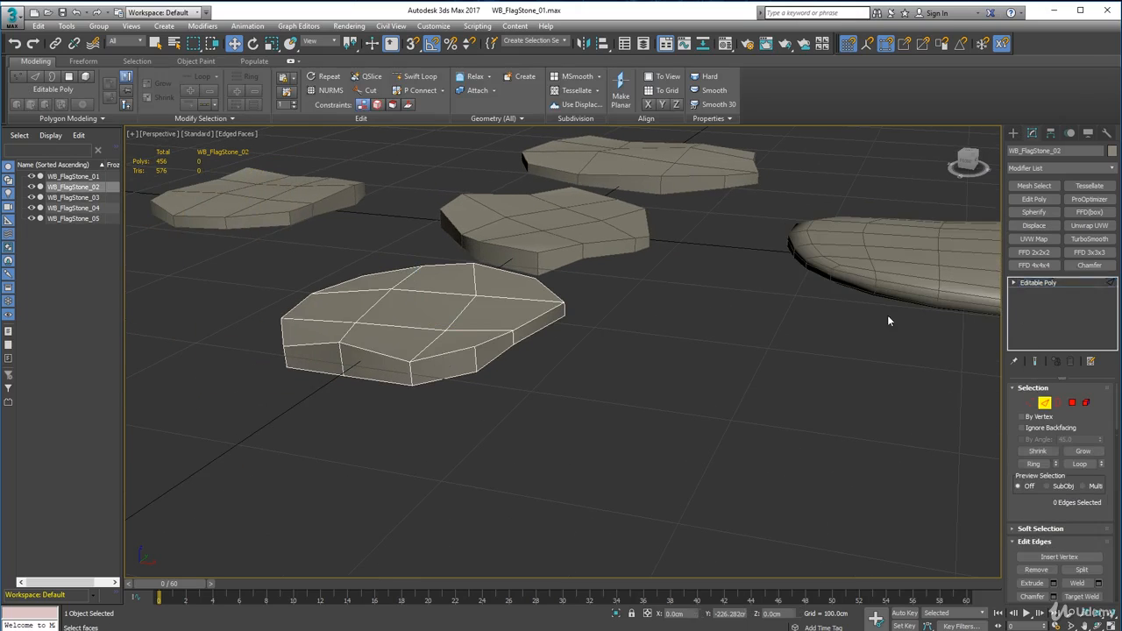
{"action": "left_click", "coordinate": [418, 76]}
{"action": "left_click", "coordinate": [414, 373]}
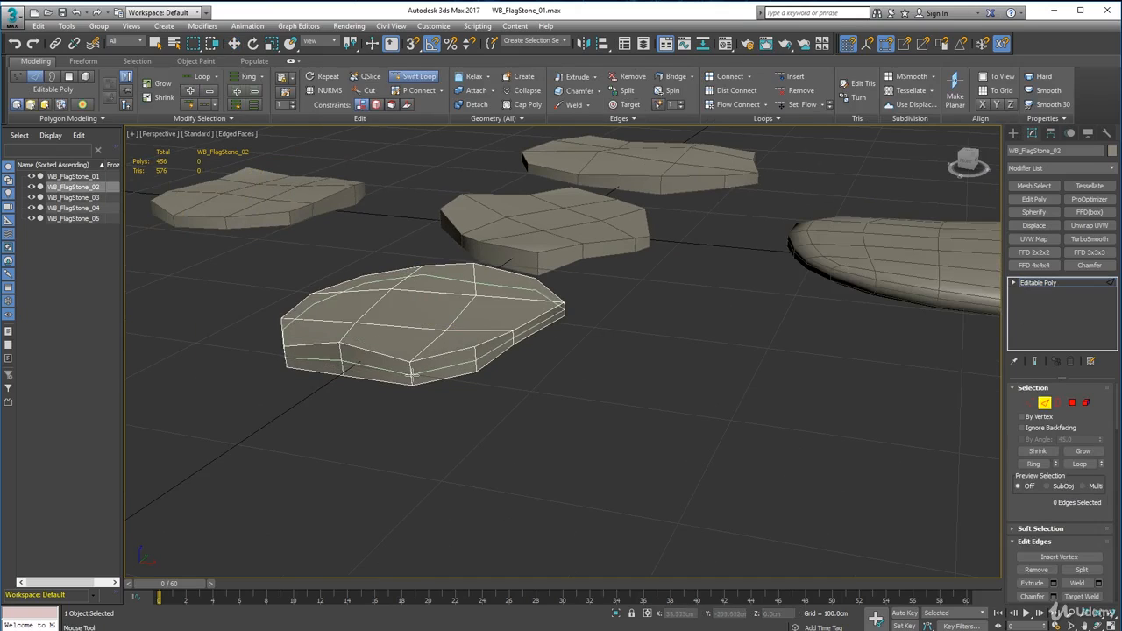
{"action": "right_click", "coordinate": [508, 380]}
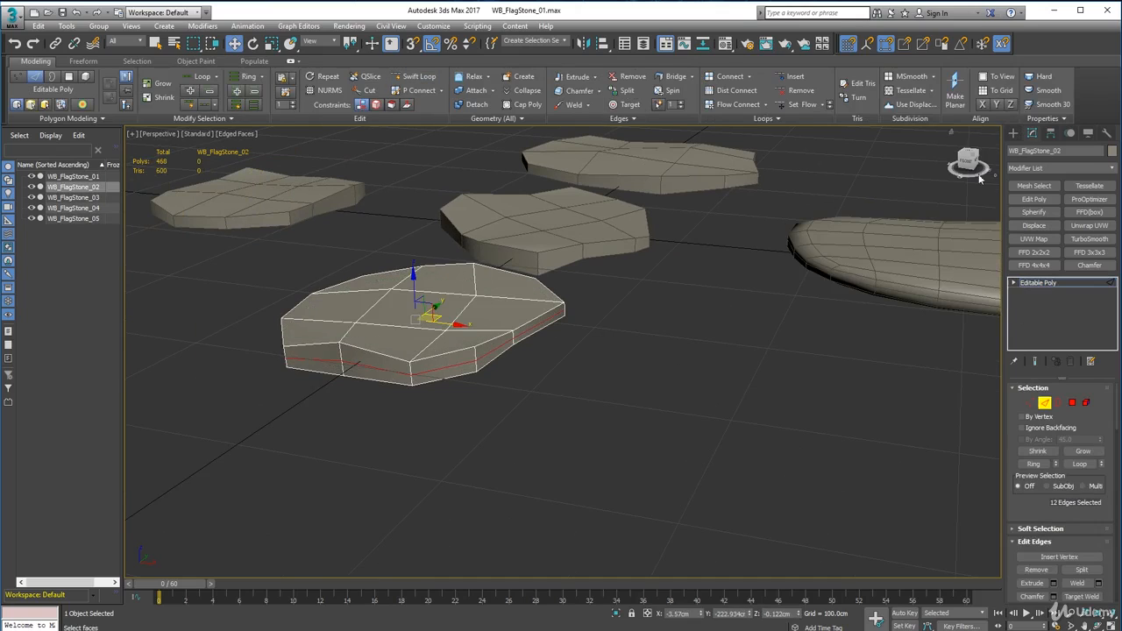
{"action": "left_click", "coordinate": [1090, 238]}
{"action": "middle_click_drag", "start_coordinate": [459, 250], "coordinate": [458, 270], "text": "alt"}
Step: Give the central WB_FlagStone_01 an edge loop around its side with Swift Loop and apply TurboSmooth
{"action": "middle_click_drag", "start_coordinate": [458, 270], "coordinate": [235, 290]}
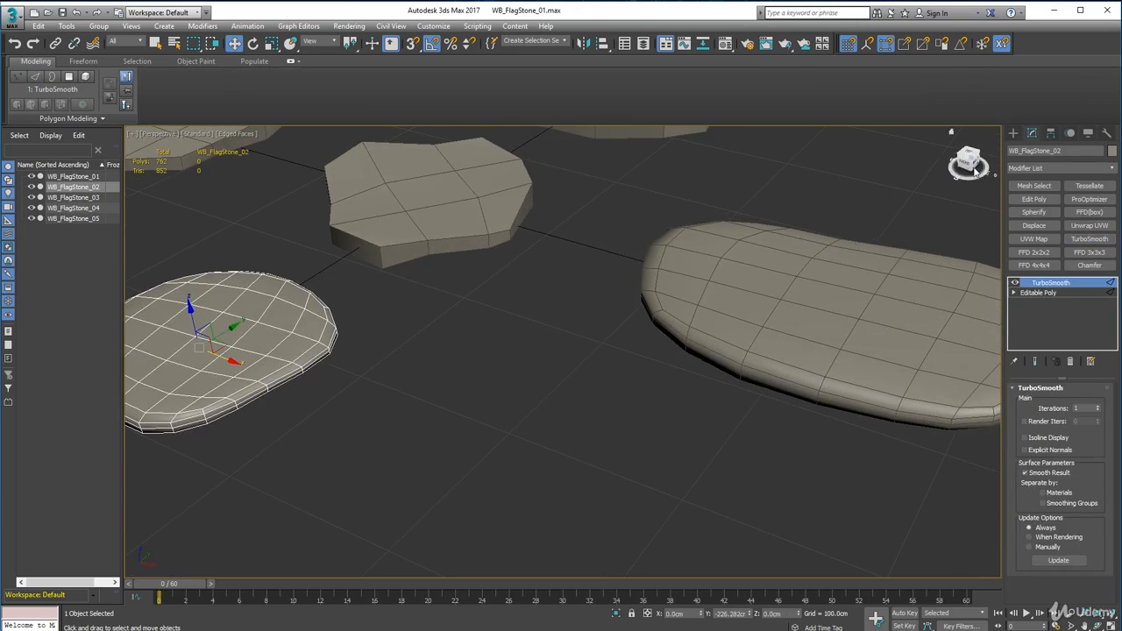
{"action": "left_click", "coordinate": [468, 227]}
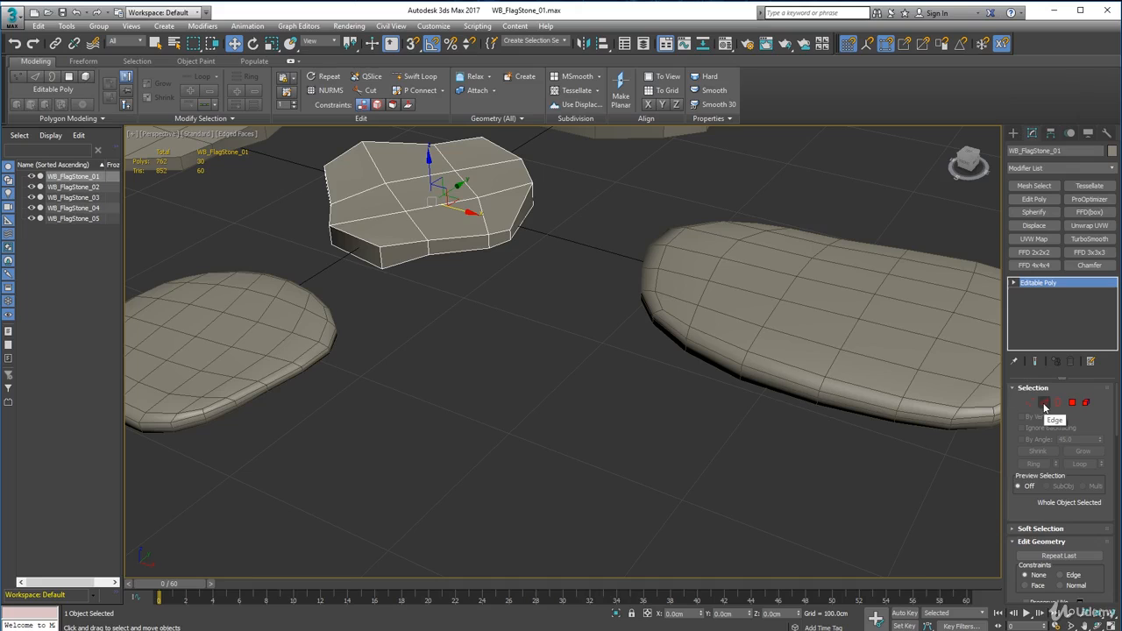
{"action": "left_click", "coordinate": [1045, 404]}
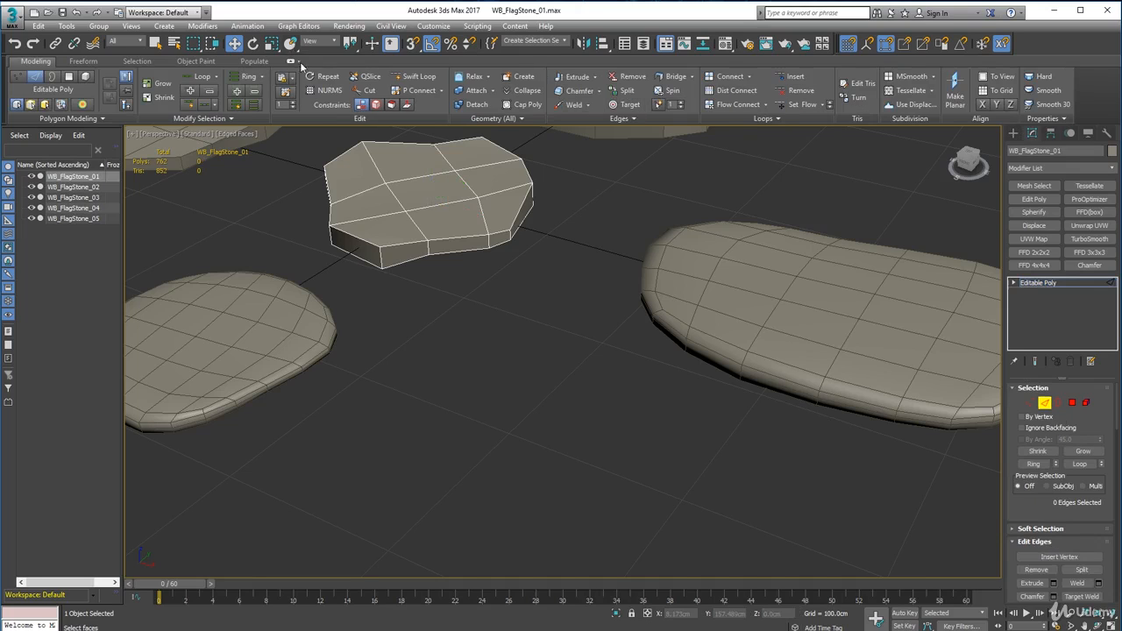
{"action": "left_click", "coordinate": [413, 76]}
{"action": "left_click", "coordinate": [383, 252]}
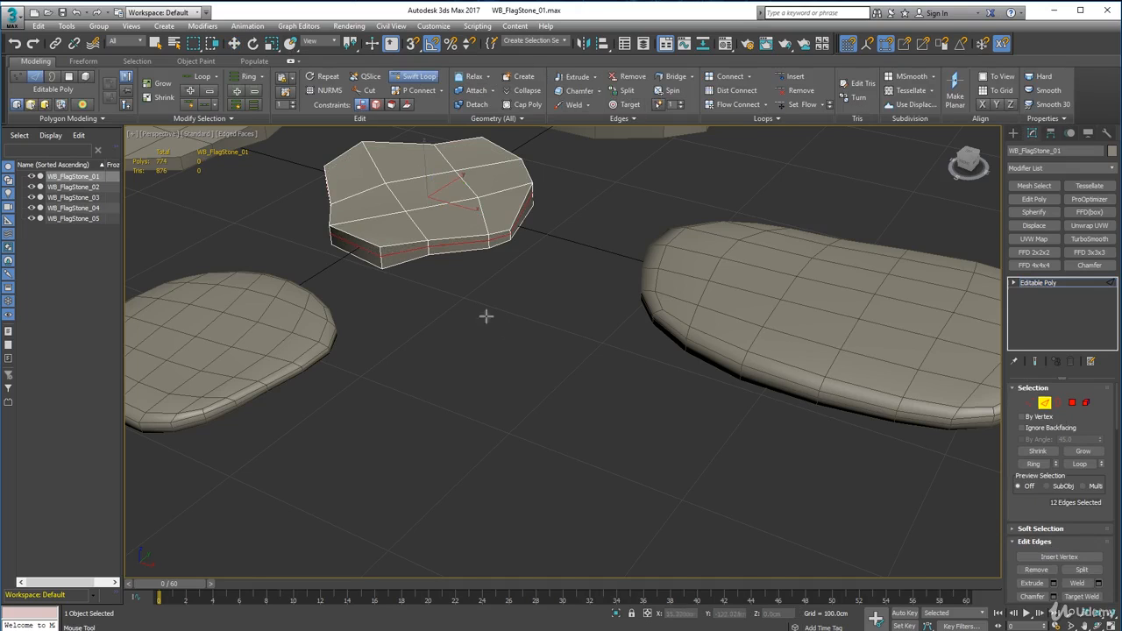
{"action": "key", "text": "w"}
{"action": "left_click", "coordinate": [1089, 240]}
{"action": "middle_click_drag", "start_coordinate": [493, 342], "coordinate": [672, 378], "text": "alt"}
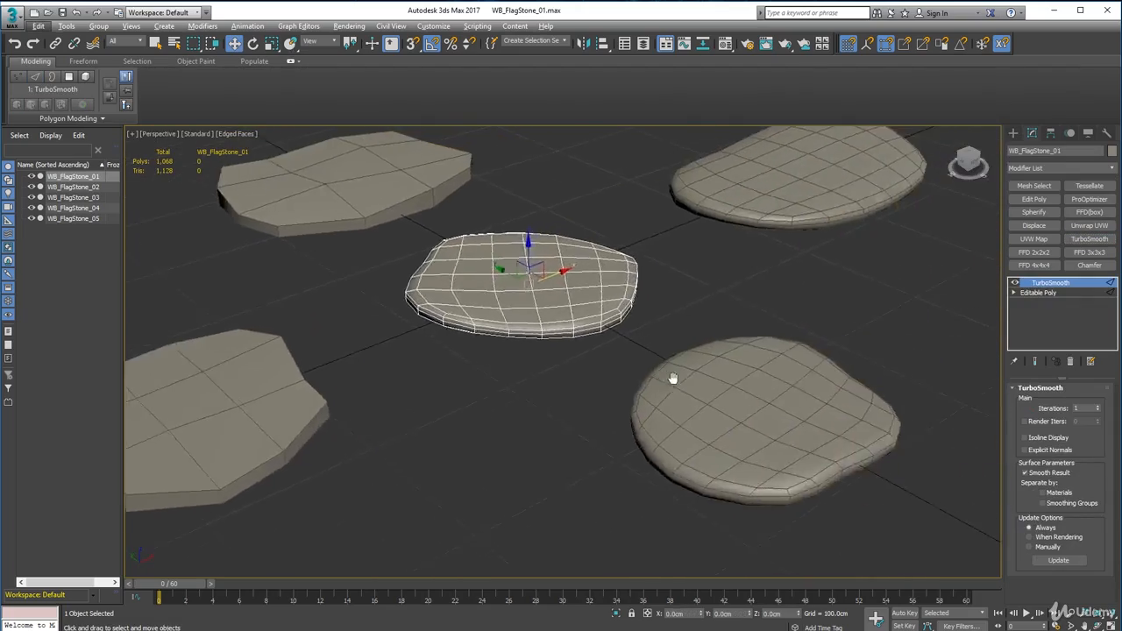
Step: Cut an edge loop around the side of WB_FlagStone_03 with Swift Loop and apply a TurboSmooth modifier
{"action": "scroll", "coordinate": [671, 368], "scroll_direction": "down", "scroll_amount": 2}
{"action": "scroll", "coordinate": [666, 358], "scroll_direction": "up", "scroll_amount": 3}
{"action": "middle_click_drag", "start_coordinate": [344, 423], "coordinate": [393, 389]}
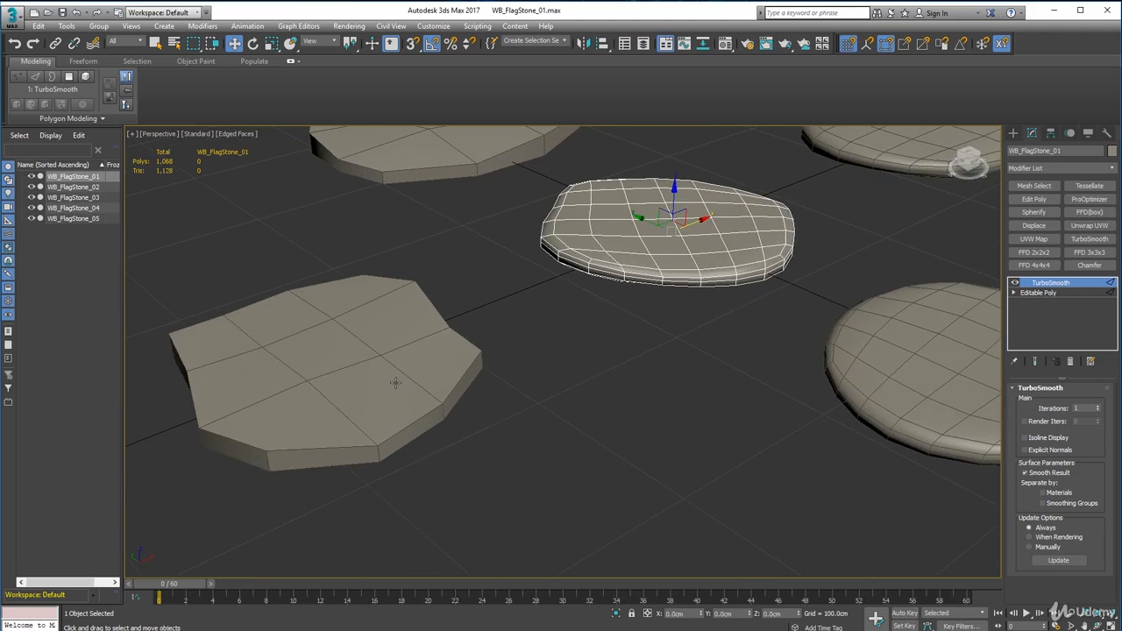
{"action": "left_click", "coordinate": [399, 381]}
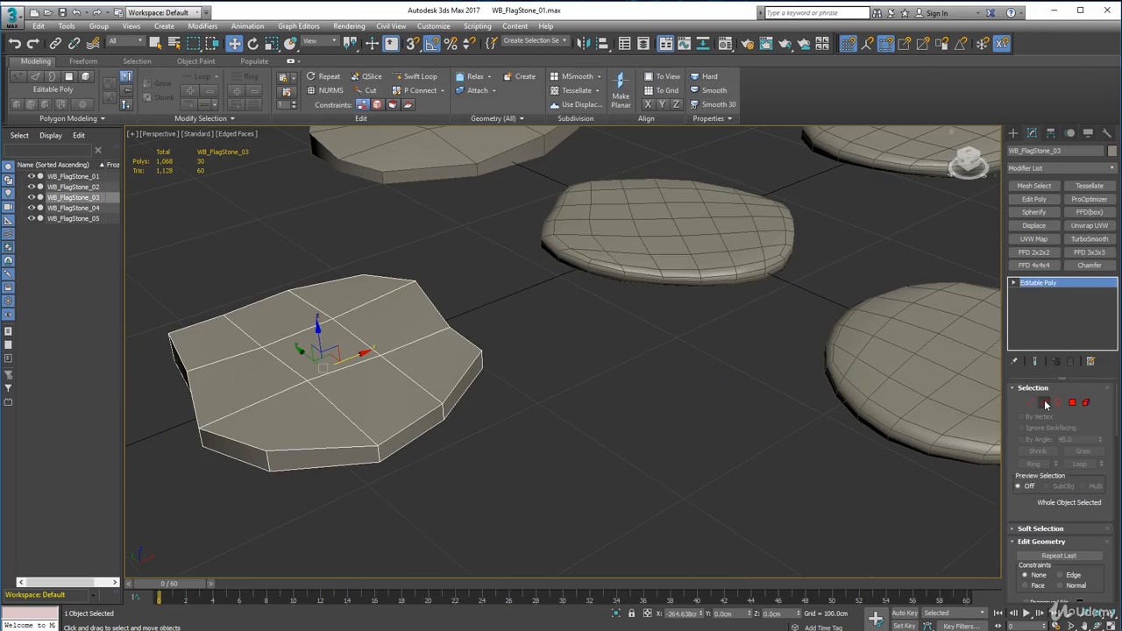
{"action": "left_click", "coordinate": [1045, 402]}
{"action": "middle_click_drag", "start_coordinate": [591, 459], "coordinate": [598, 400]}
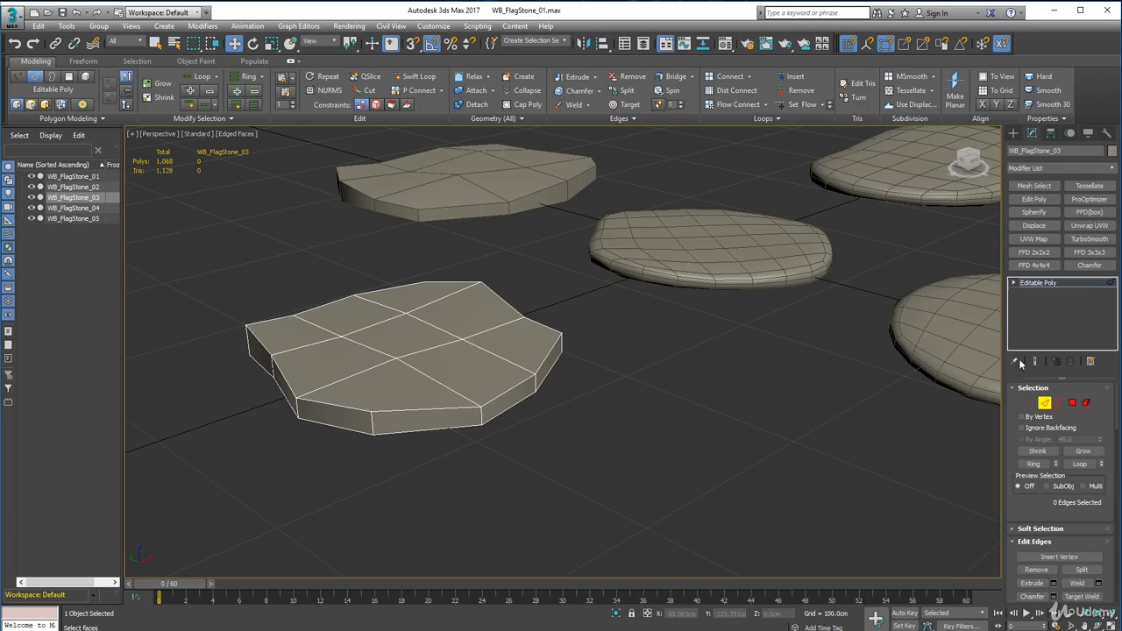
{"action": "left_click", "coordinate": [419, 77]}
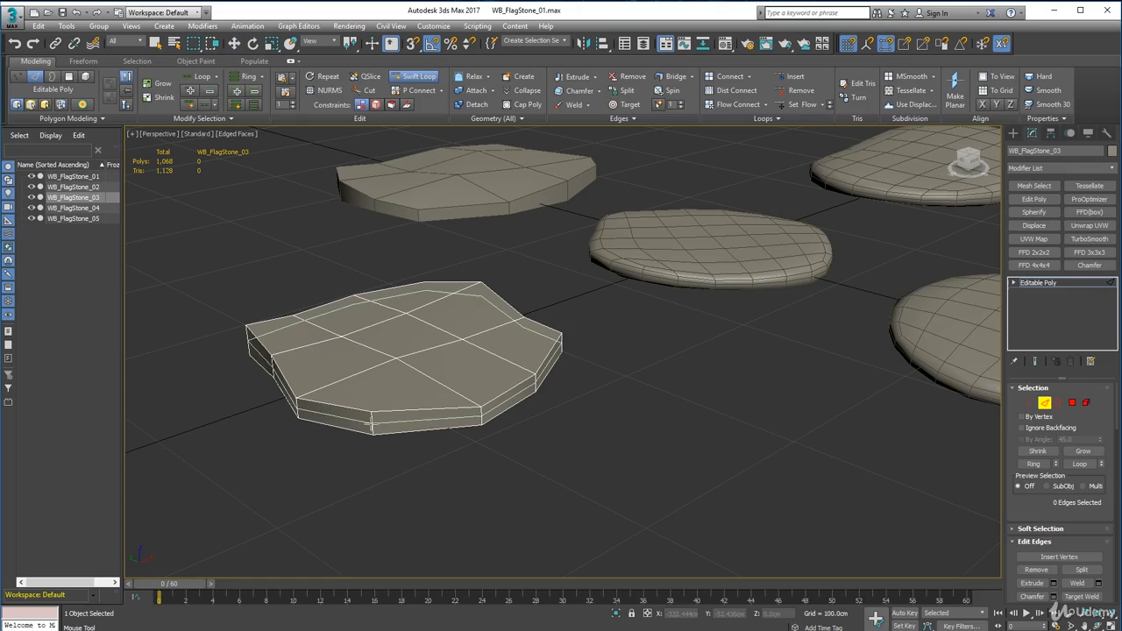
{"action": "right_click", "coordinate": [371, 426]}
{"action": "left_click", "coordinate": [1090, 239]}
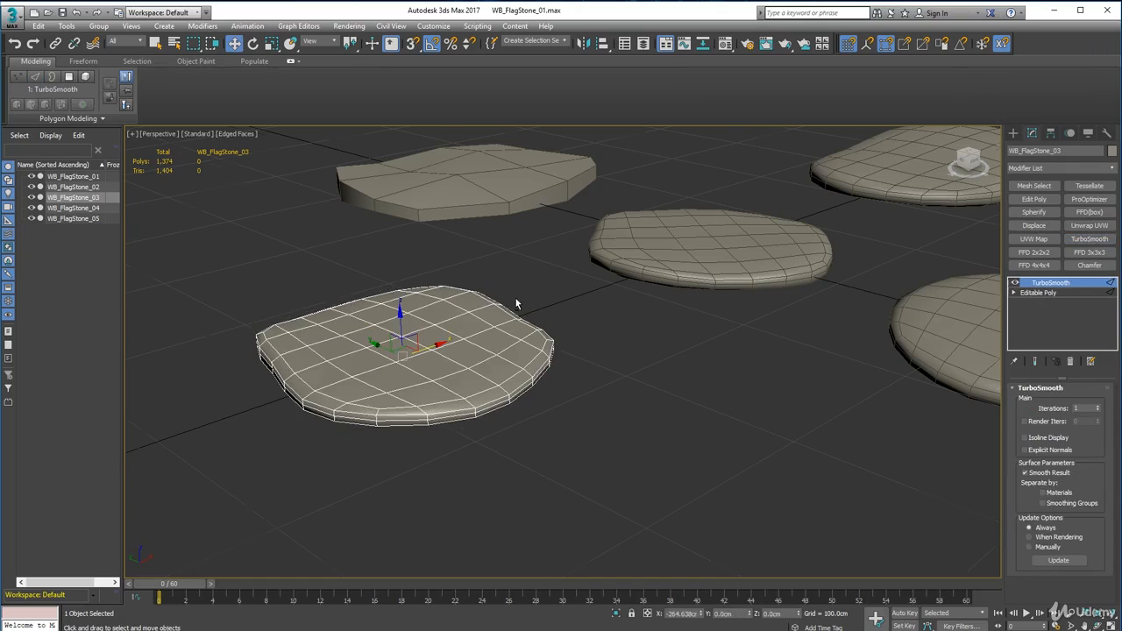
Step: Insert an edge loop around the side of WB_FlagStone_04 with Swift Loop and smooth the stone with TurboSmooth
{"action": "middle_click_drag", "start_coordinate": [516, 304], "coordinate": [930, 302], "text": "alt"}
{"action": "left_click", "coordinate": [296, 307]}
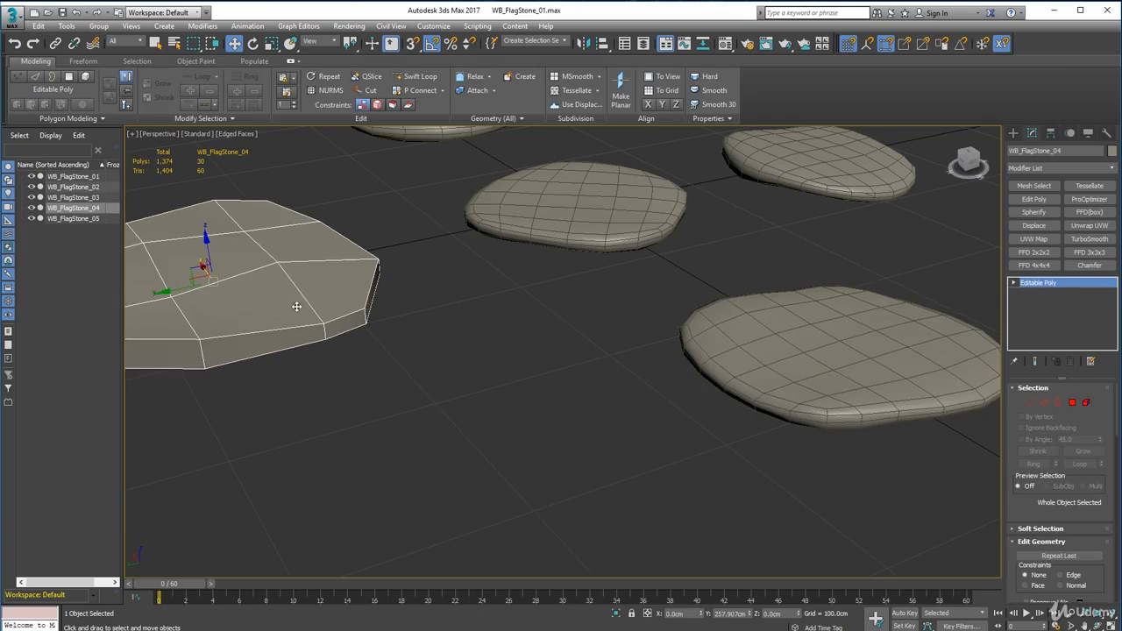
{"action": "left_click", "coordinate": [1045, 403]}
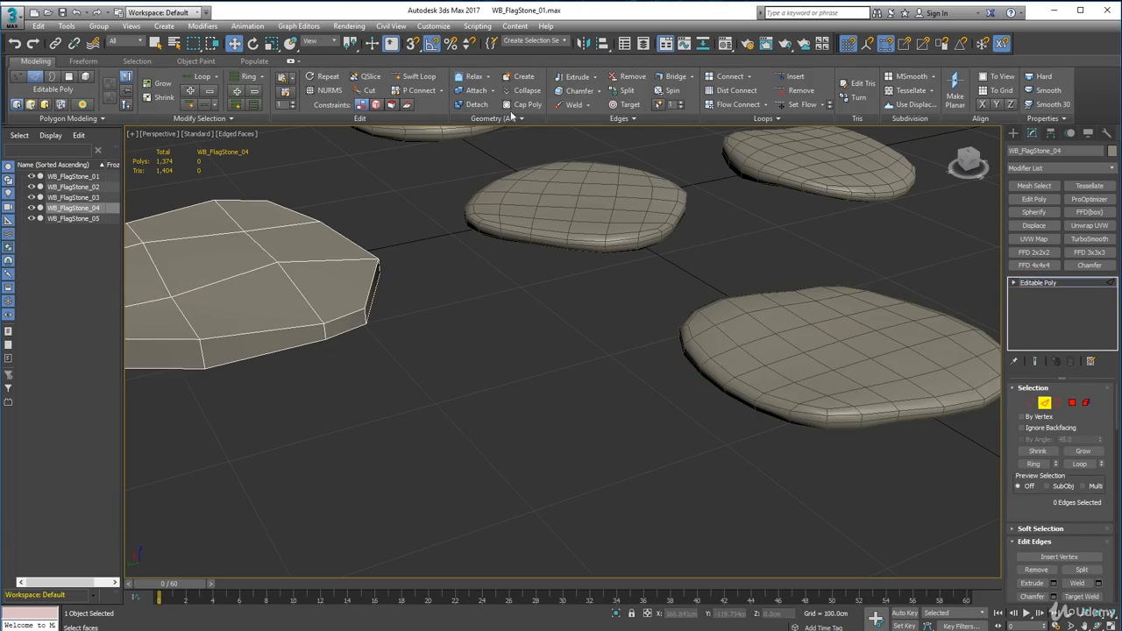
{"action": "left_click", "coordinate": [419, 76]}
{"action": "left_click", "coordinate": [325, 333]}
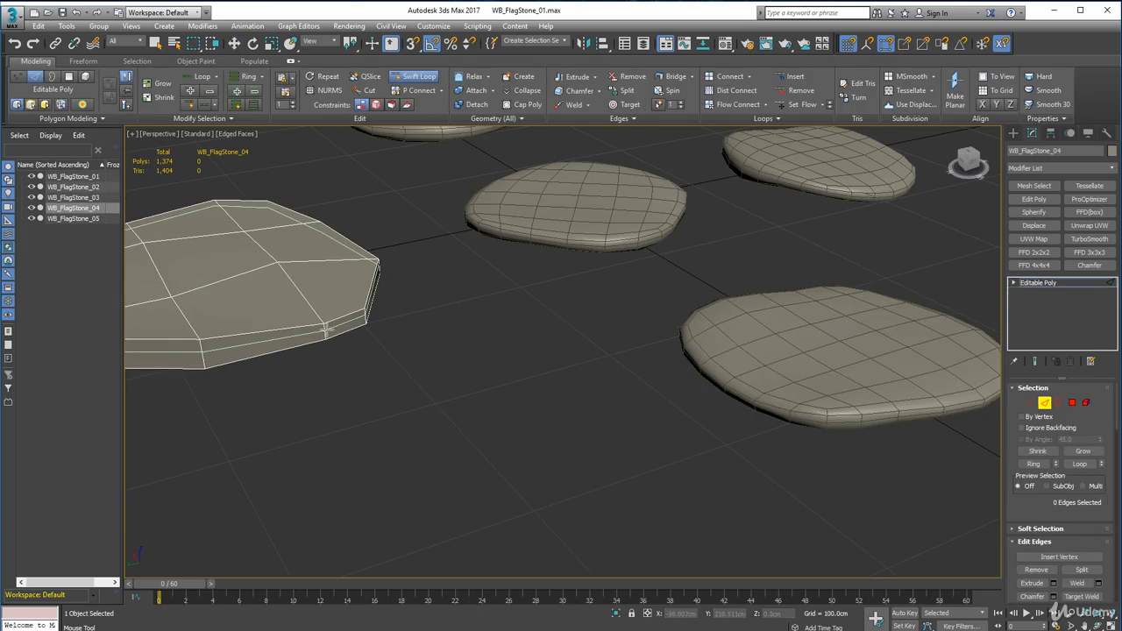
{"action": "right_click", "coordinate": [329, 332]}
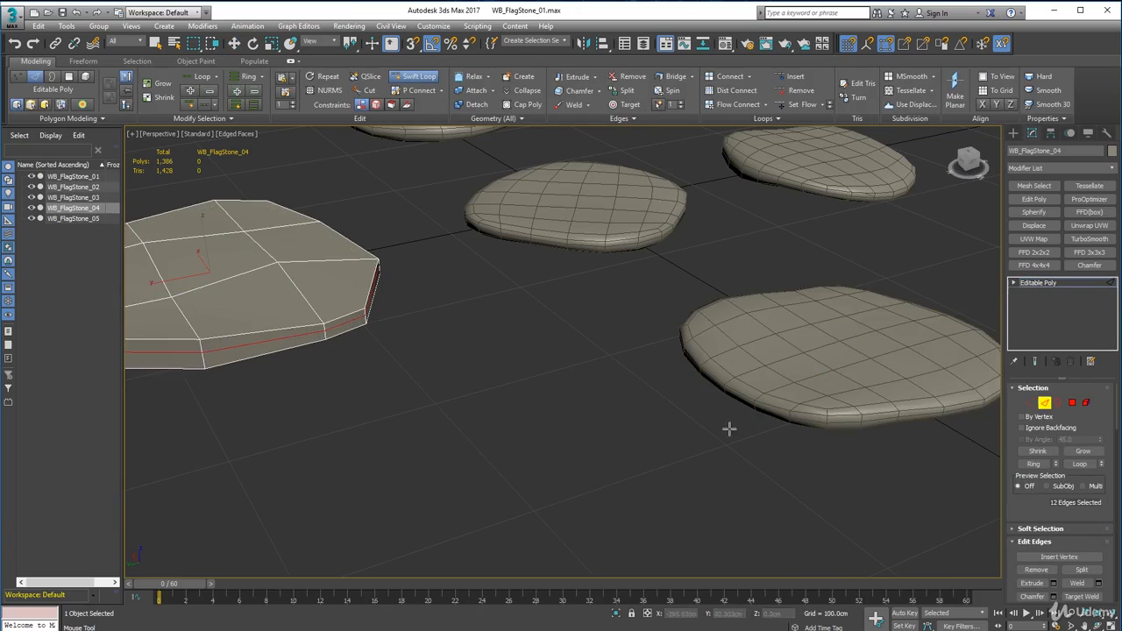
{"action": "left_click", "coordinate": [1090, 238]}
Step: Switch to the Select Object tool and select WB_FlagStone_04
{"action": "middle_click_drag", "start_coordinate": [388, 311], "coordinate": [223, 340]}
{"action": "scroll", "coordinate": [377, 371], "scroll_direction": "down", "scroll_amount": 3}
{"action": "left_click", "coordinate": [416, 388]}
{"action": "key", "text": "z"}
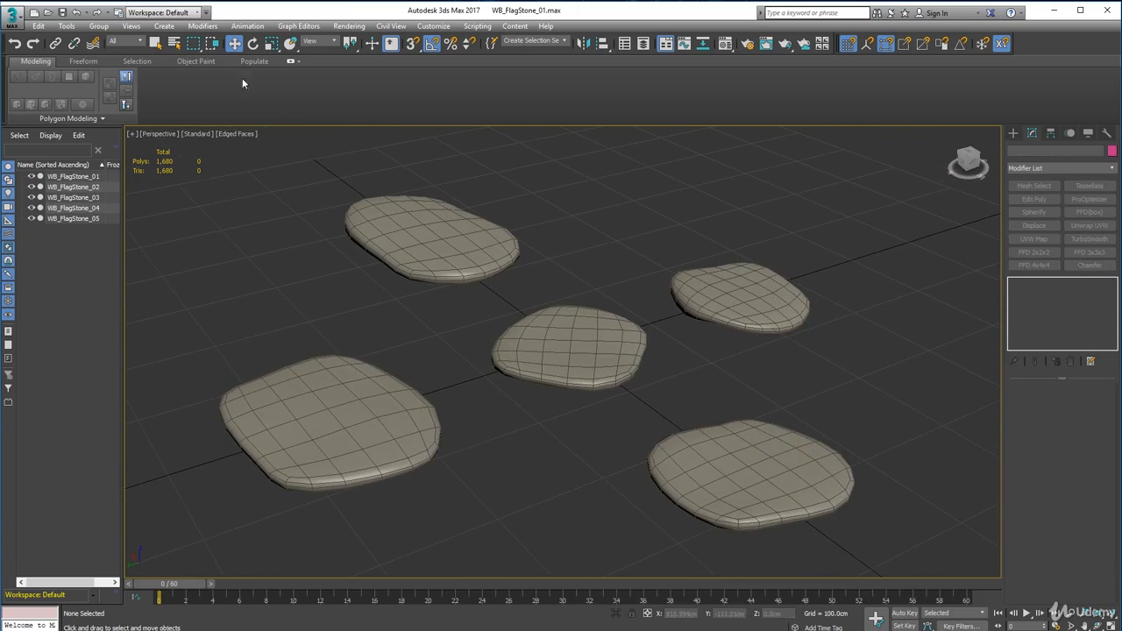
{"action": "left_click", "coordinate": [155, 43]}
{"action": "middle_click_drag", "start_coordinate": [310, 455], "coordinate": [463, 468], "text": "alt"}
{"action": "left_click", "coordinate": [463, 468]}
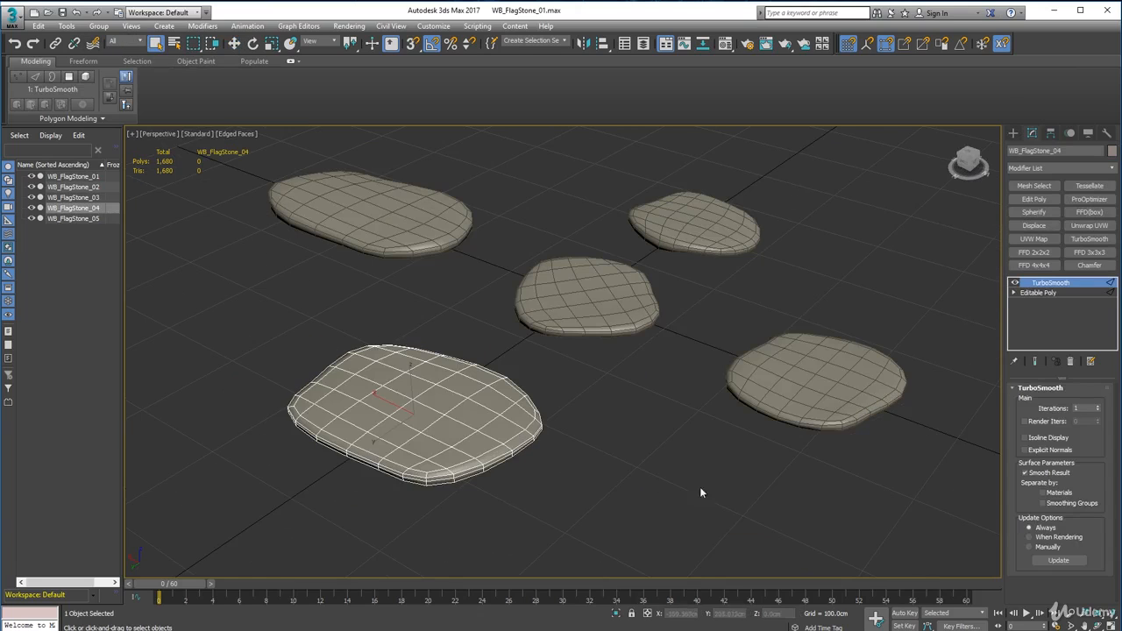
{"action": "right_click", "coordinate": [1070, 333]}
{"action": "left_click", "coordinate": [991, 453]}
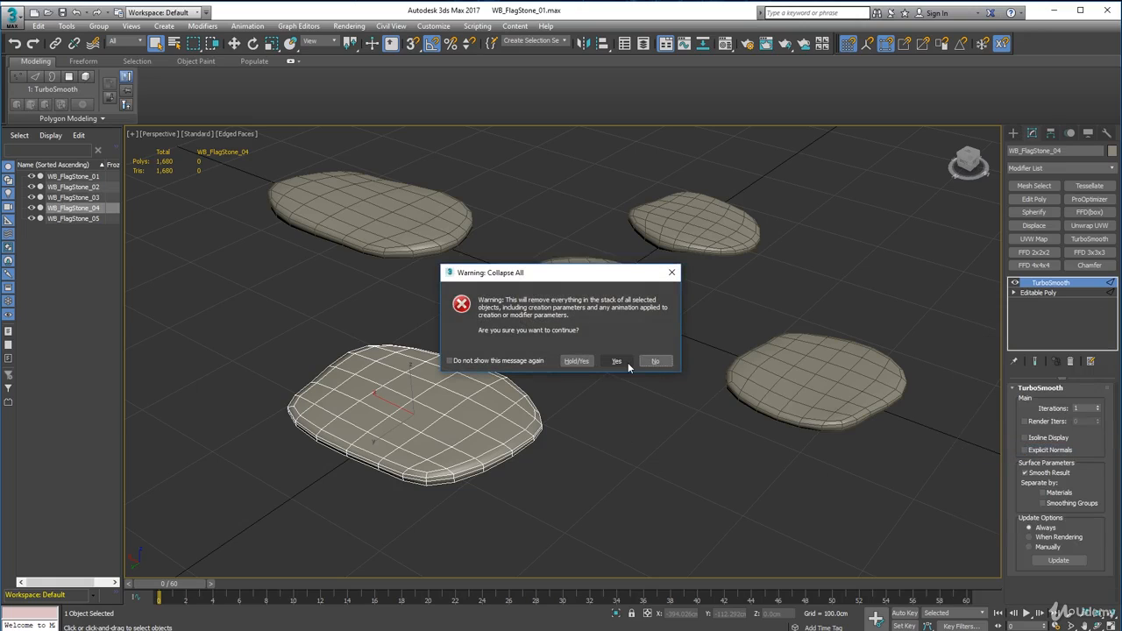
{"action": "left_click", "coordinate": [656, 361]}
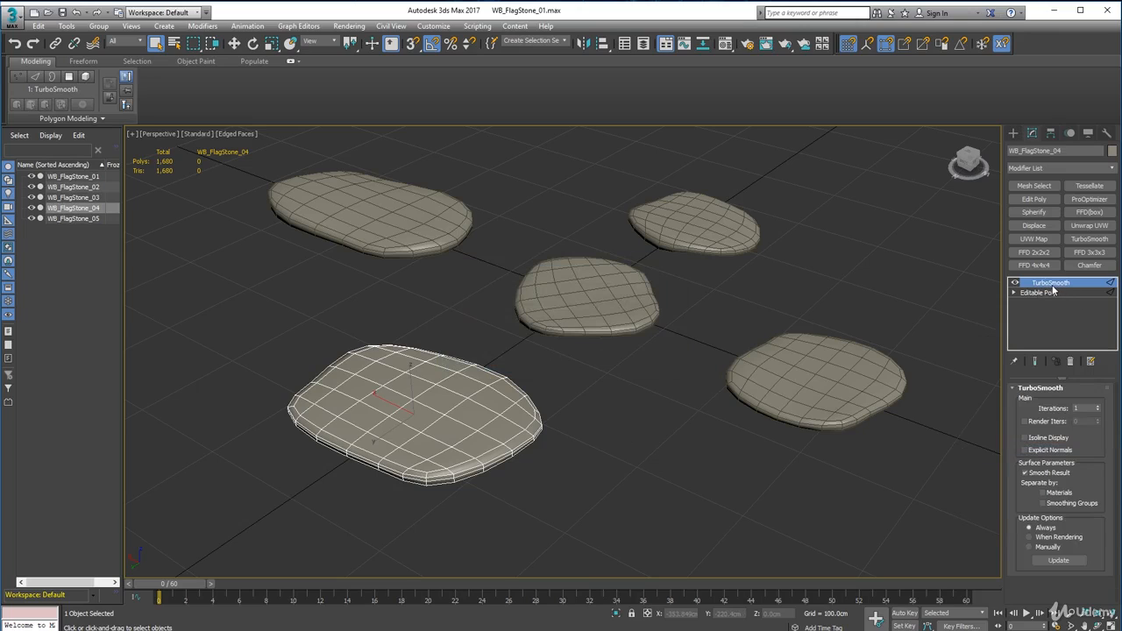
Step: Convert the smoothed WB_FlagStone_04 to an Editable Poly
{"action": "right_click", "coordinate": [520, 408]}
{"action": "mouse_move", "coordinate": [582, 527]}
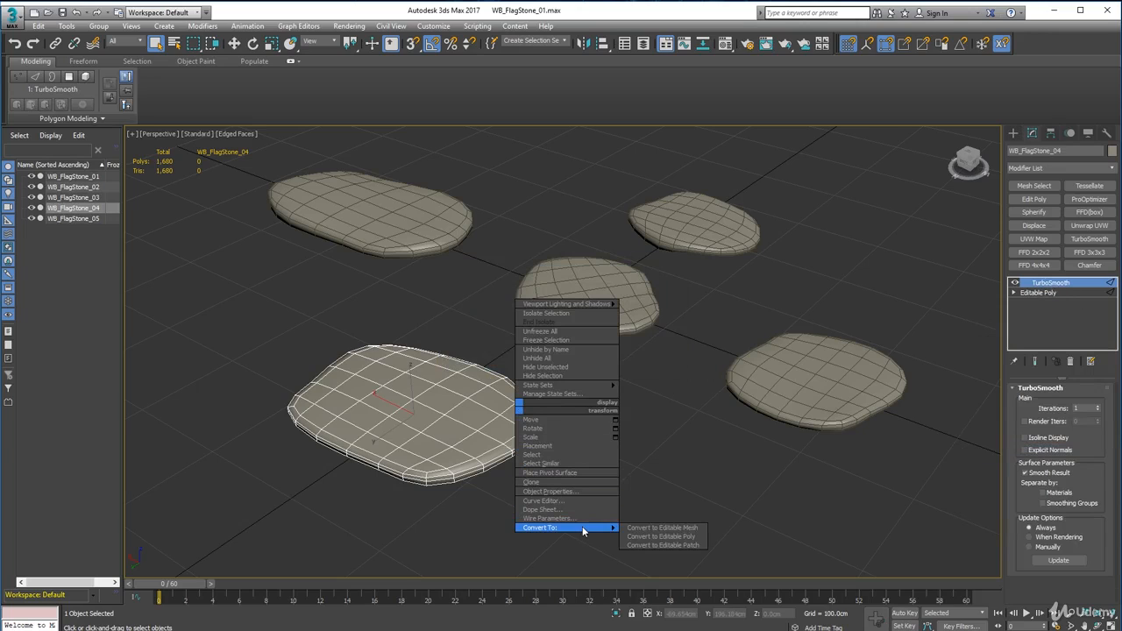
{"action": "left_click", "coordinate": [665, 537]}
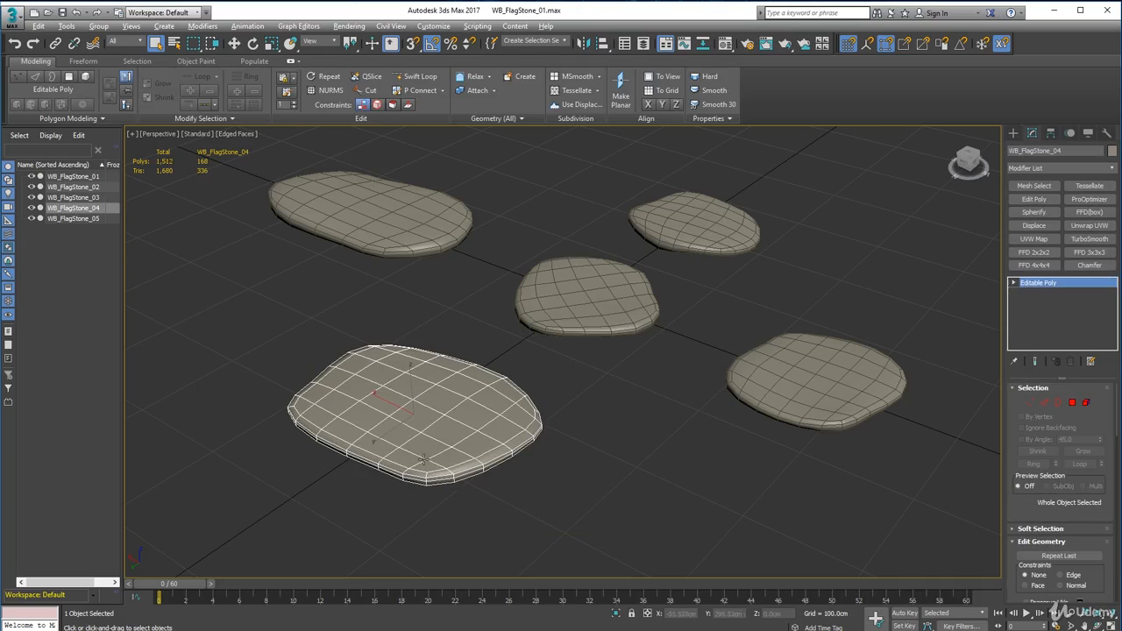
Step: Select the central WB_FlagStone_01 and convert it to an Editable Poly
{"action": "middle_click_drag", "start_coordinate": [424, 458], "coordinate": [580, 481], "text": "alt"}
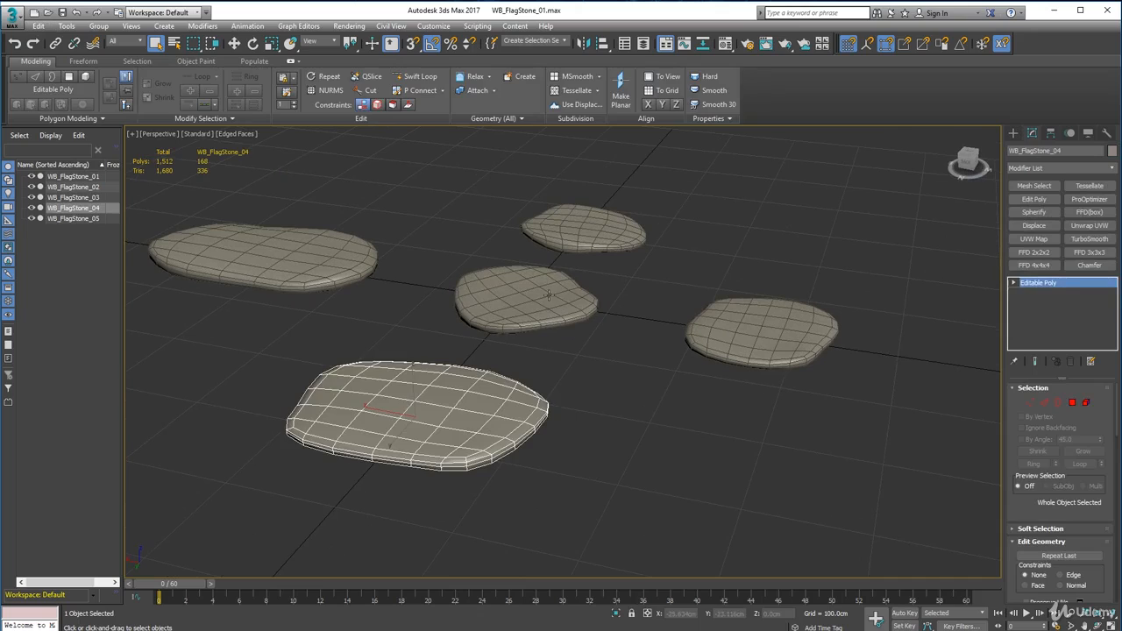
{"action": "left_click", "coordinate": [548, 296]}
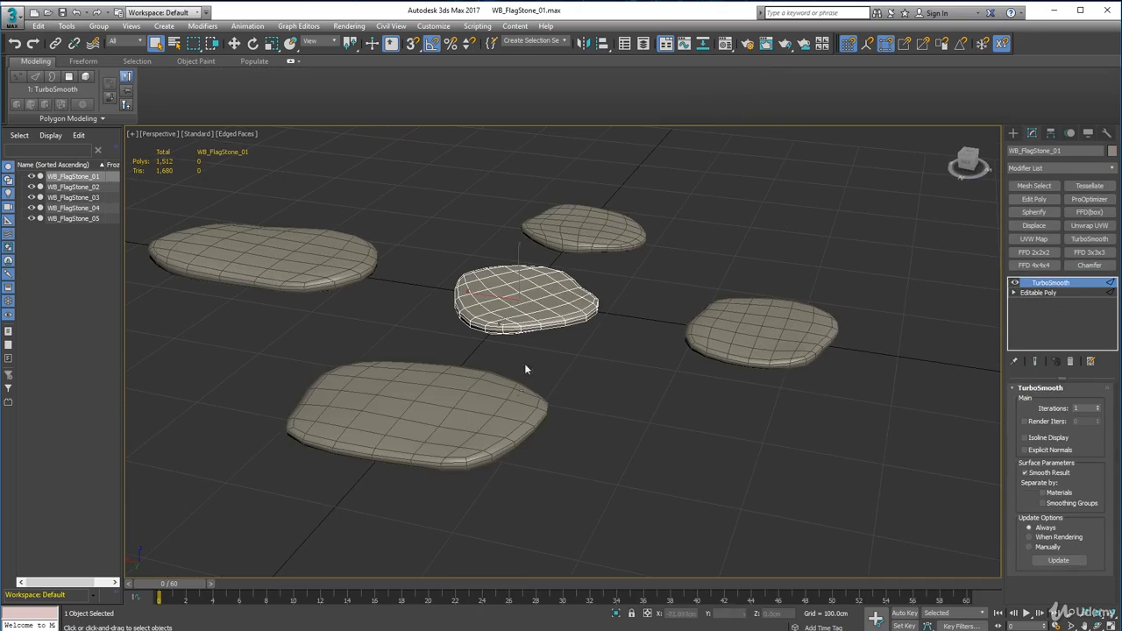
{"action": "right_click", "coordinate": [529, 315]}
{"action": "mouse_move", "coordinate": [589, 435]}
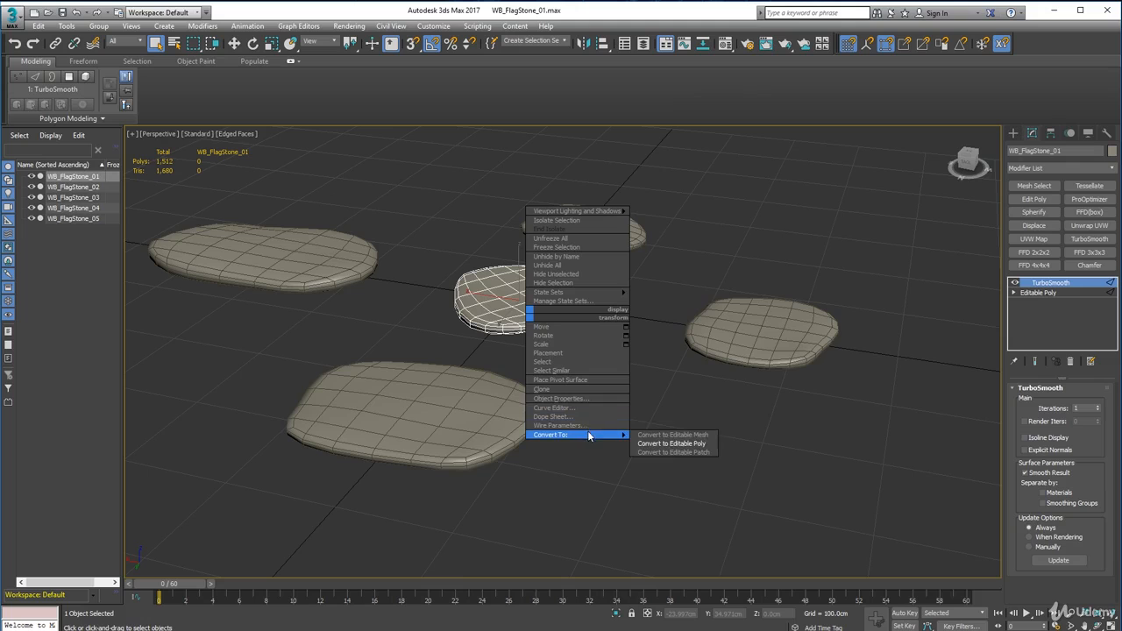
{"action": "left_click", "coordinate": [671, 444]}
Step: Bake the TurboSmooth on WB_FlagStone_03 by converting the stone to an Editable Poly
{"action": "middle_click_drag", "start_coordinate": [698, 459], "coordinate": [649, 460], "text": "alt"}
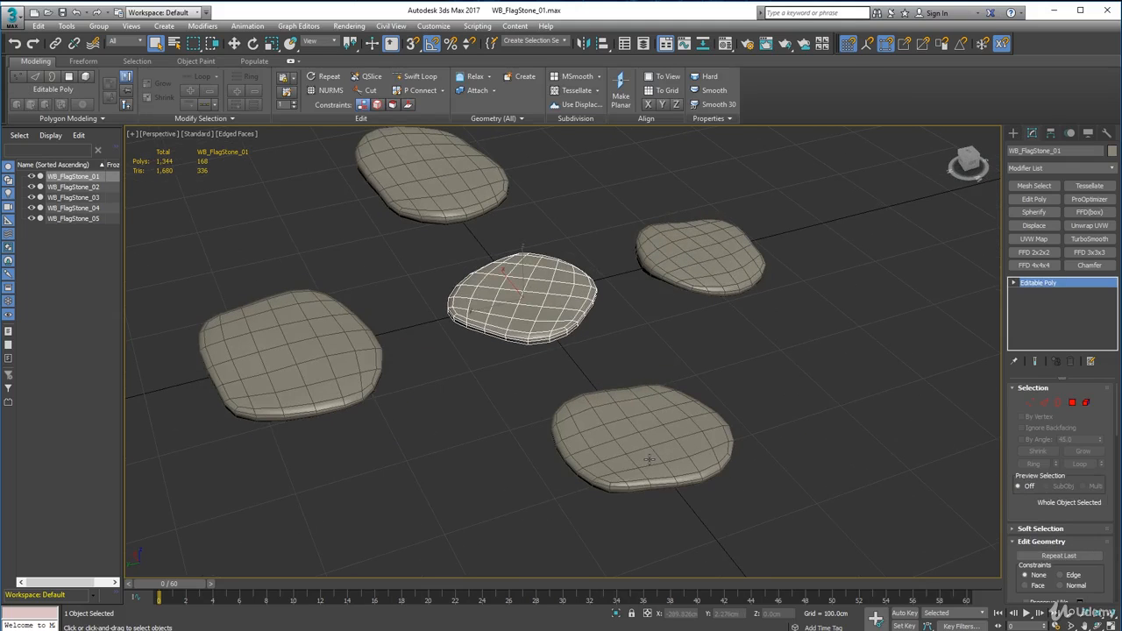
{"action": "left_click", "coordinate": [648, 459]}
{"action": "right_click", "coordinate": [649, 456]}
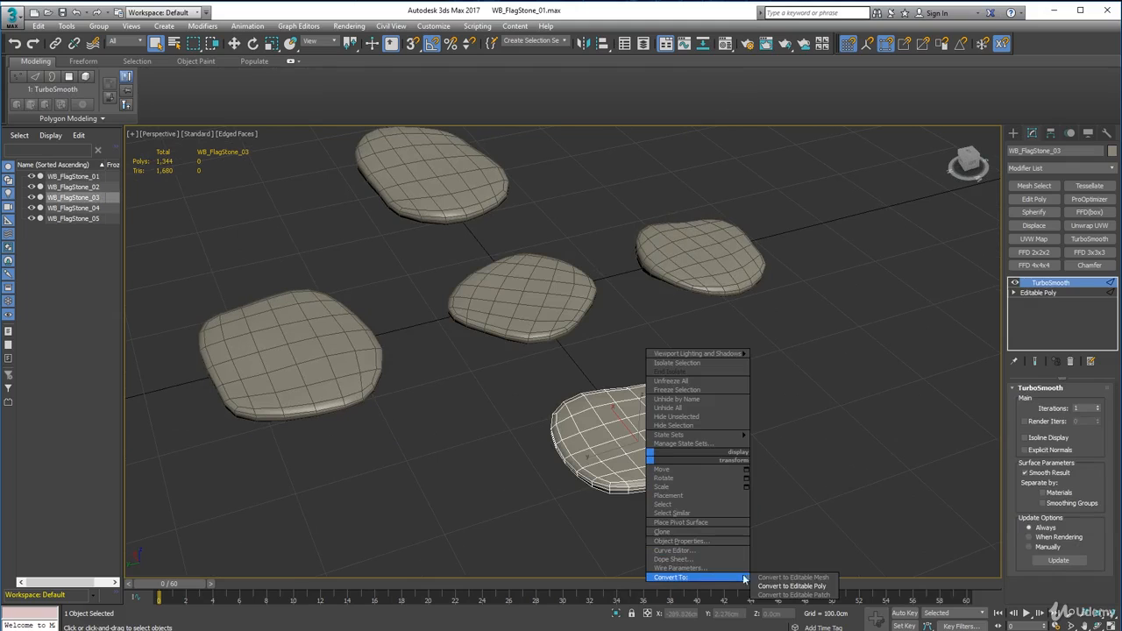
{"action": "left_click", "coordinate": [763, 585]}
Step: Select WB_FlagStone_02 and convert it to an Editable Poly
{"action": "middle_click_drag", "start_coordinate": [761, 580], "coordinate": [632, 401], "text": "alt"}
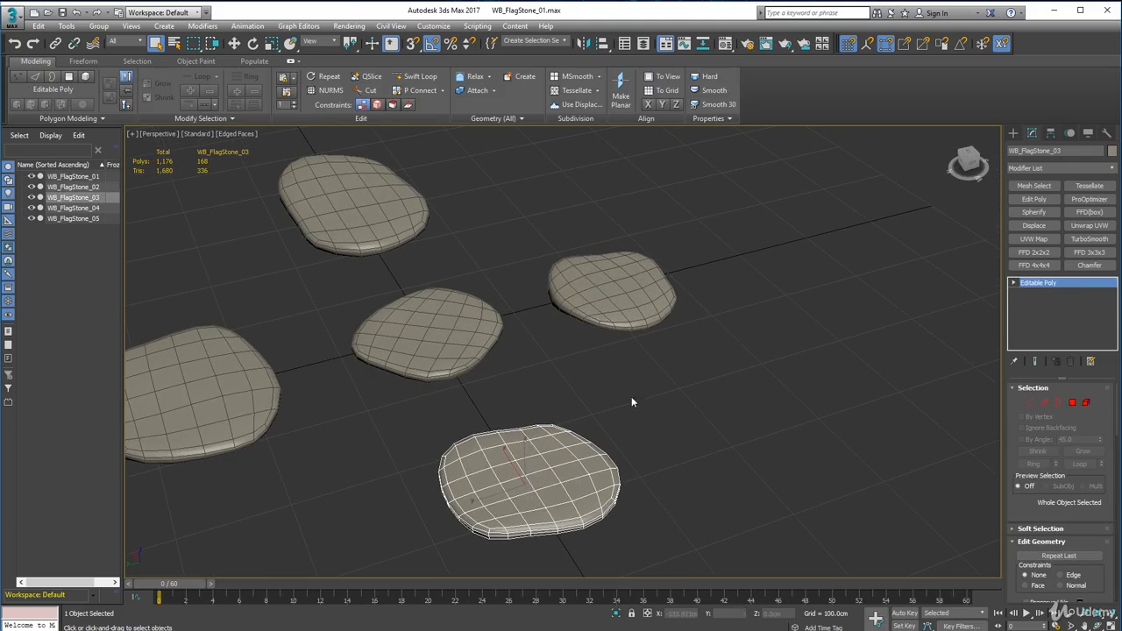
{"action": "left_click", "coordinate": [614, 317]}
{"action": "right_click", "coordinate": [613, 317]}
{"action": "mouse_move", "coordinate": [659, 433]}
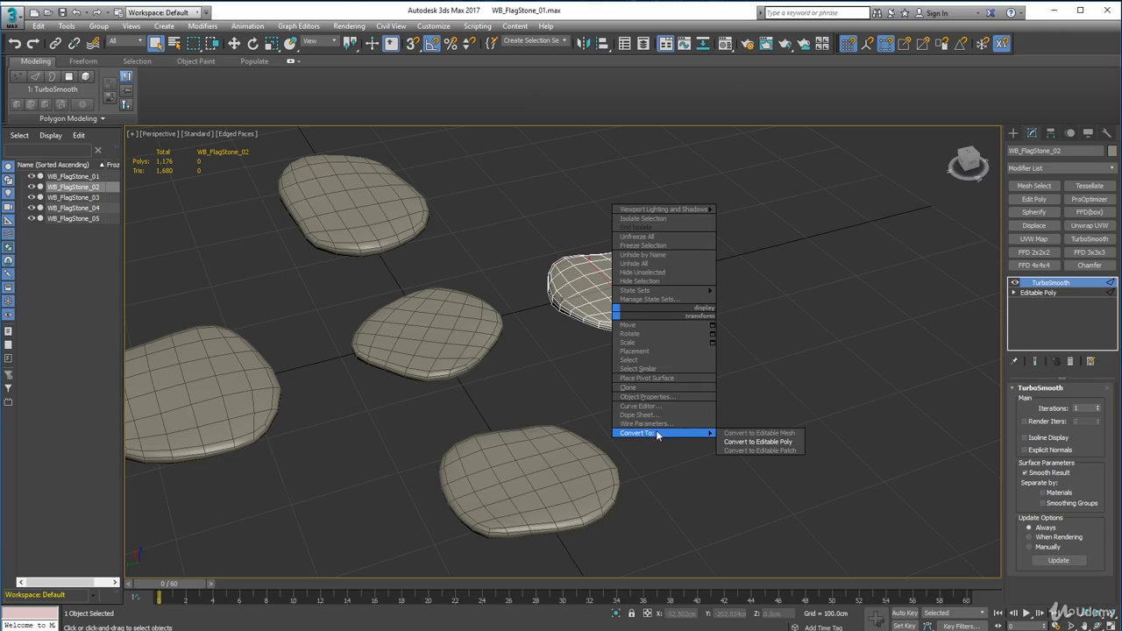
{"action": "left_click", "coordinate": [745, 442]}
Step: Collapse WB_FlagStone_05 with its TurboSmooth by converting it to an Editable Poly
{"action": "middle_click_drag", "start_coordinate": [335, 421], "coordinate": [390, 322], "text": "alt"}
{"action": "left_click", "coordinate": [491, 389]}
{"action": "right_click", "coordinate": [490, 386]}
{"action": "mouse_move", "coordinate": [556, 510]}
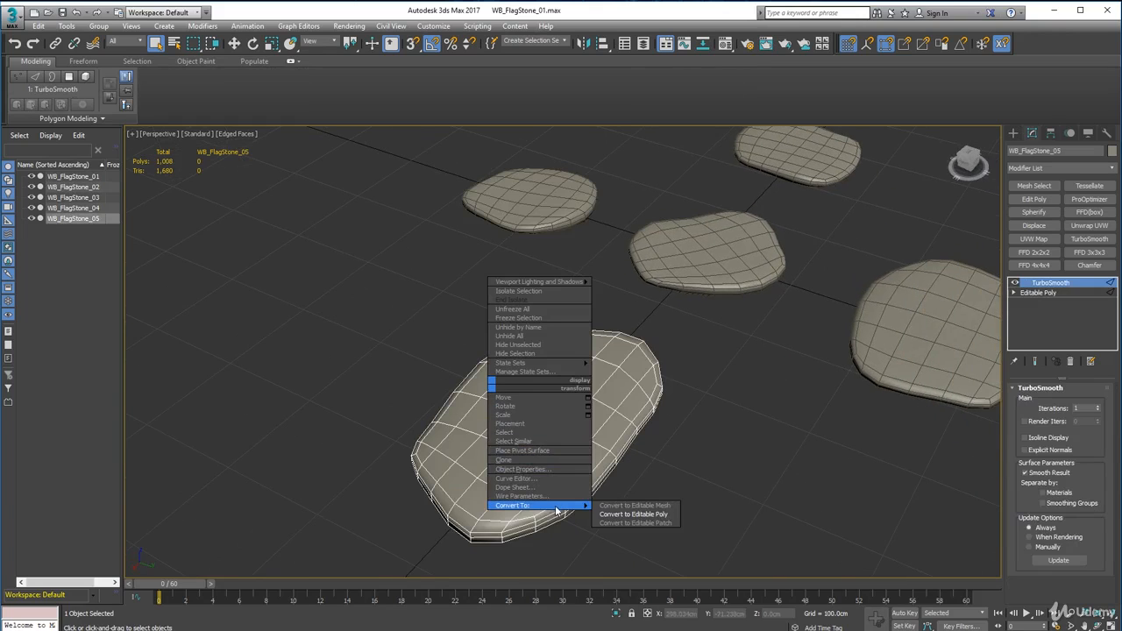
{"action": "left_click", "coordinate": [633, 514]}
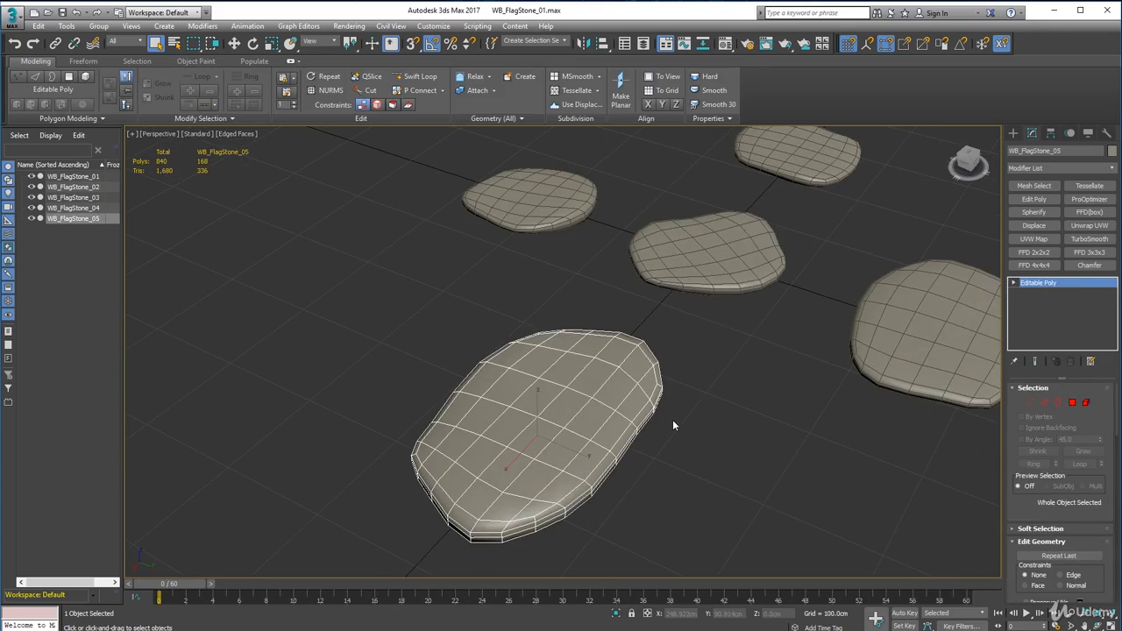
Step: Select the flagstones one after another to check the modifier stack of each
{"action": "middle_click_drag", "start_coordinate": [673, 425], "coordinate": [567, 415]}
{"action": "left_click", "coordinate": [566, 414]}
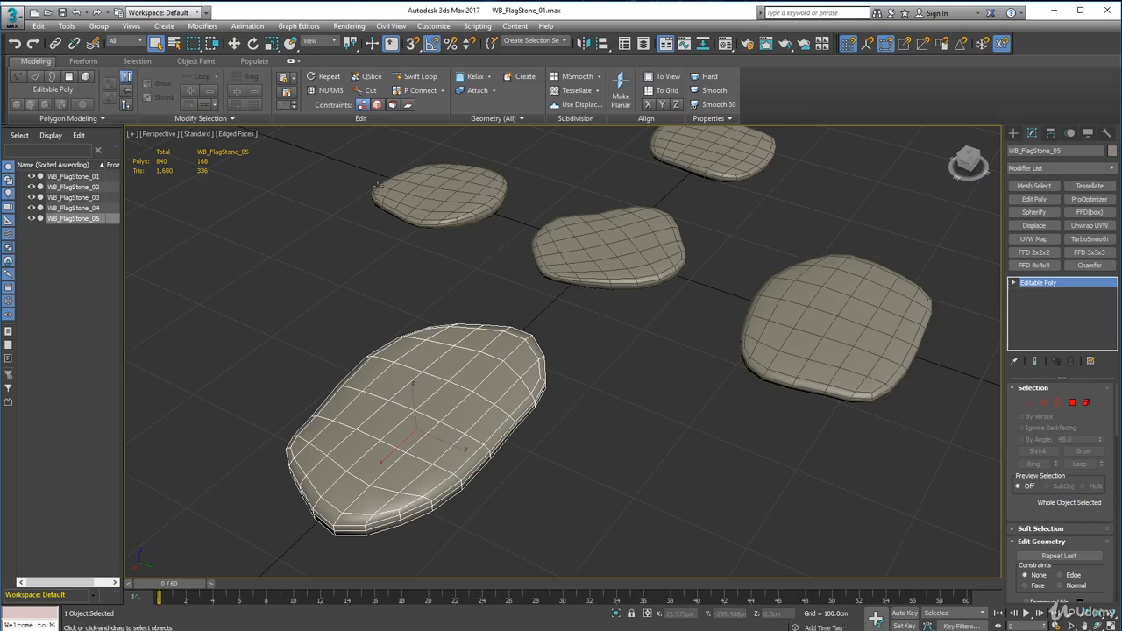
{"action": "left_click", "coordinate": [418, 195]}
{"action": "left_click", "coordinate": [700, 133]}
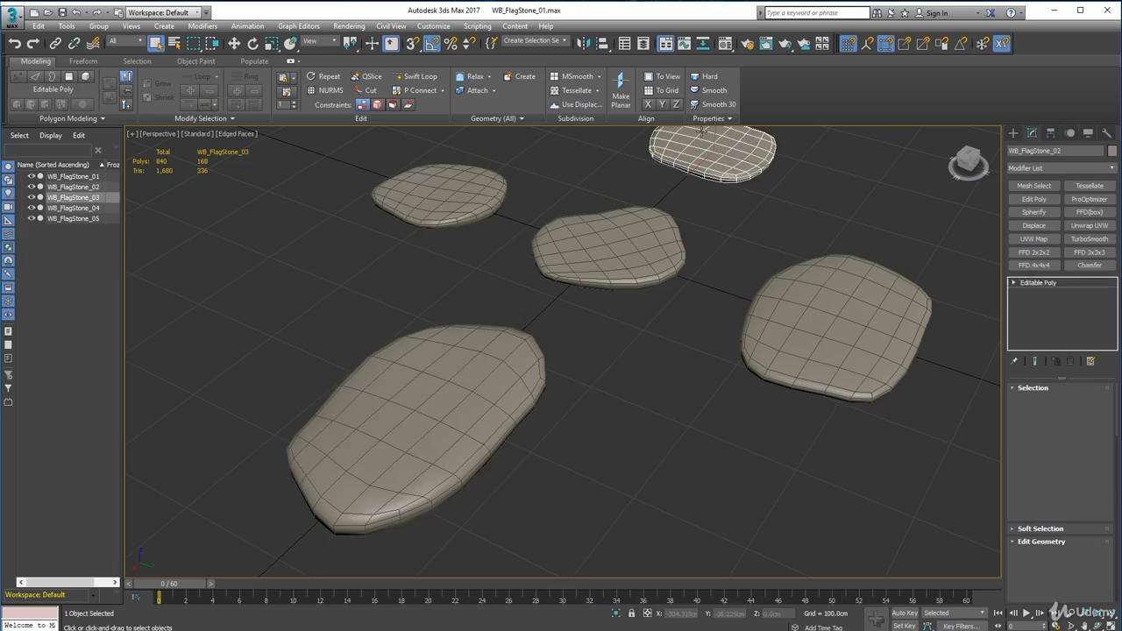
{"action": "left_click", "coordinate": [624, 216]}
{"action": "left_click", "coordinate": [792, 294]}
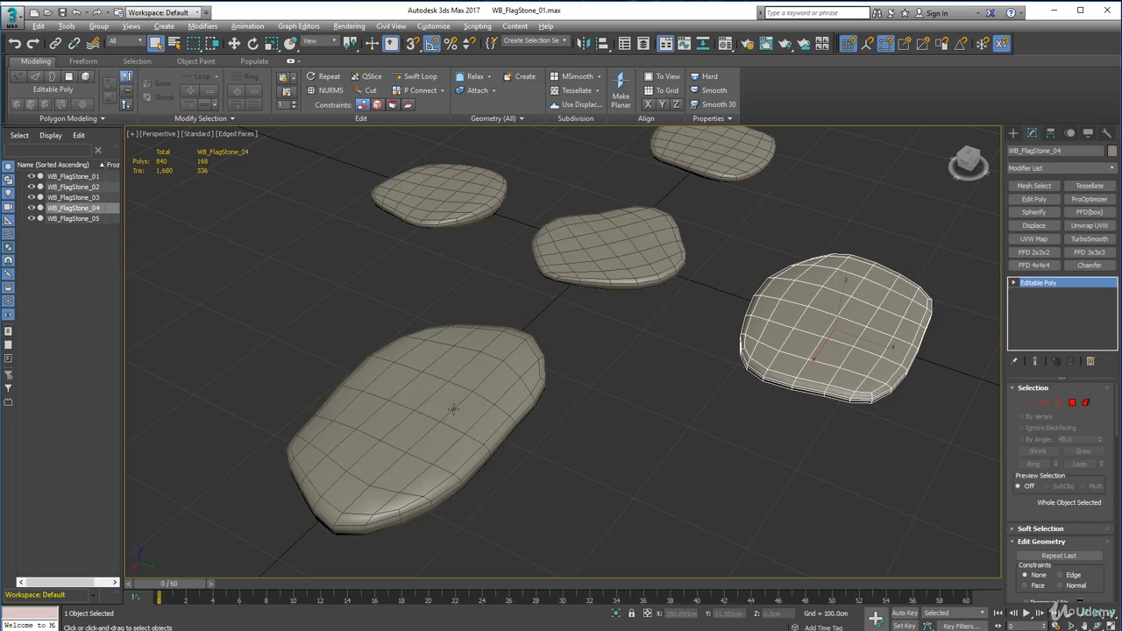
Step: Select the complete edge loop running around the middle of WB_FlagStone_05's side
{"action": "middle_click_drag", "start_coordinate": [449, 408], "coordinate": [559, 375], "text": "alt"}
{"action": "middle_click_drag", "start_coordinate": [559, 376], "coordinate": [246, 244]}
{"action": "left_click", "coordinate": [508, 407]}
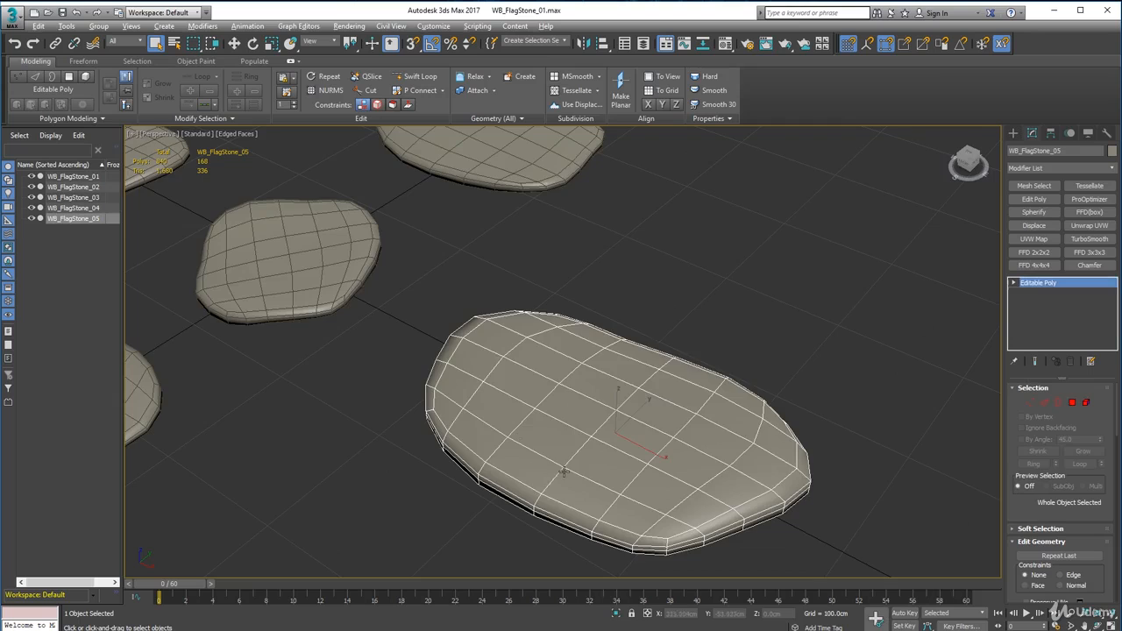
{"action": "middle_click_drag", "start_coordinate": [509, 408], "coordinate": [474, 386], "text": "alt"}
{"action": "scroll", "coordinate": [802, 423], "scroll_direction": "up", "scroll_amount": 3}
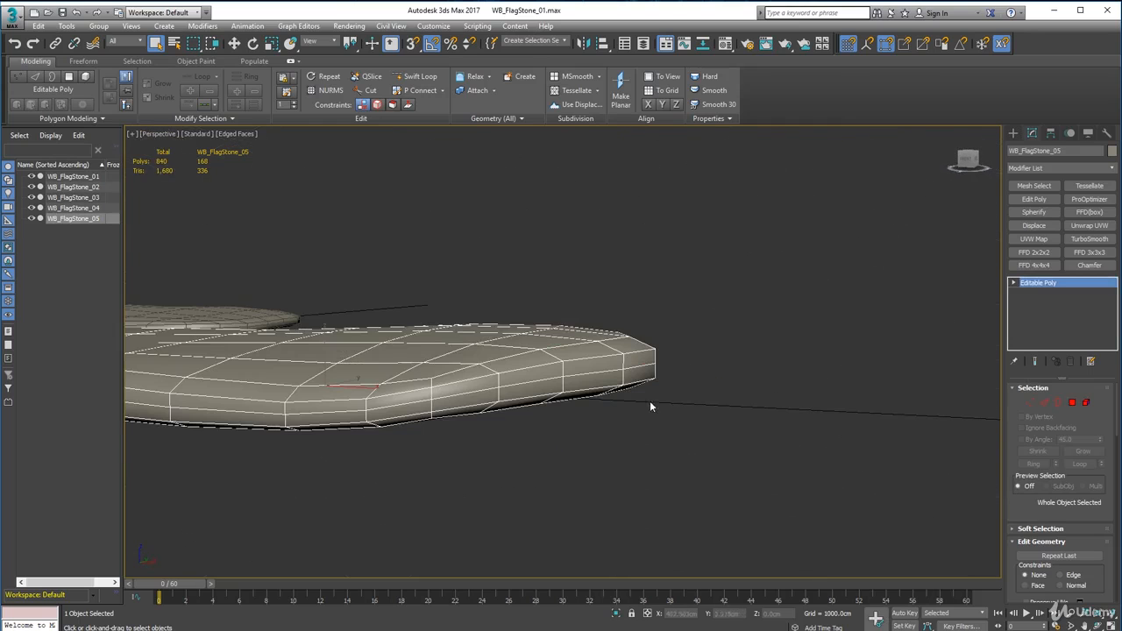
{"action": "left_click", "coordinate": [1045, 402]}
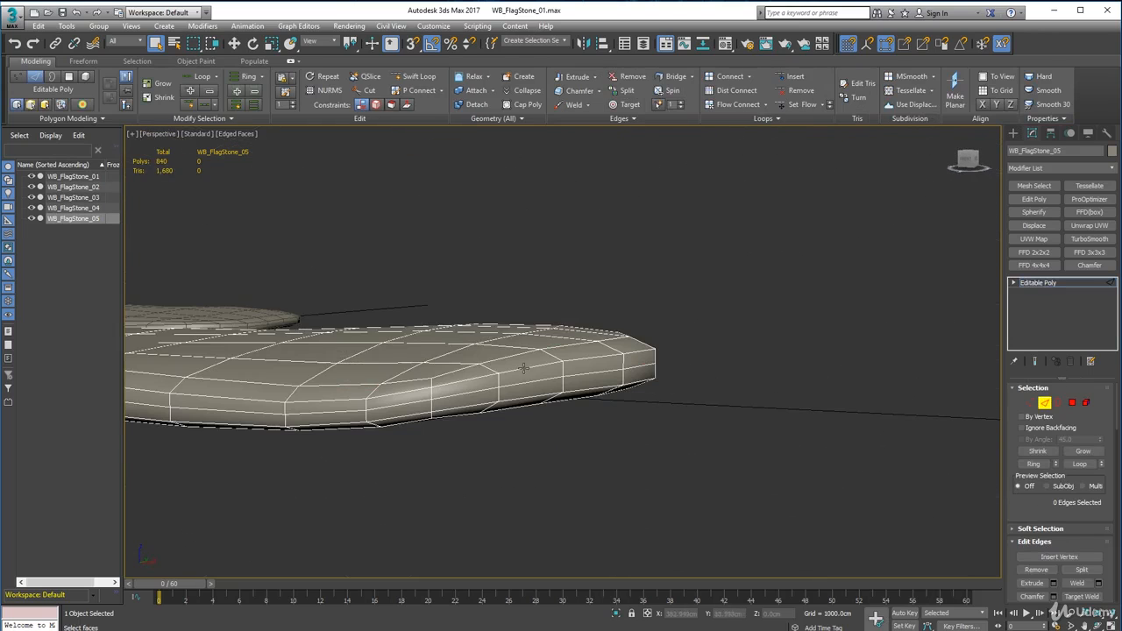
{"action": "double_click", "coordinate": [597, 373]}
{"action": "middle_click_drag", "start_coordinate": [596, 373], "coordinate": [675, 397], "text": "alt"}
{"action": "scroll", "coordinate": [676, 397], "scroll_direction": "down", "scroll_amount": 3}
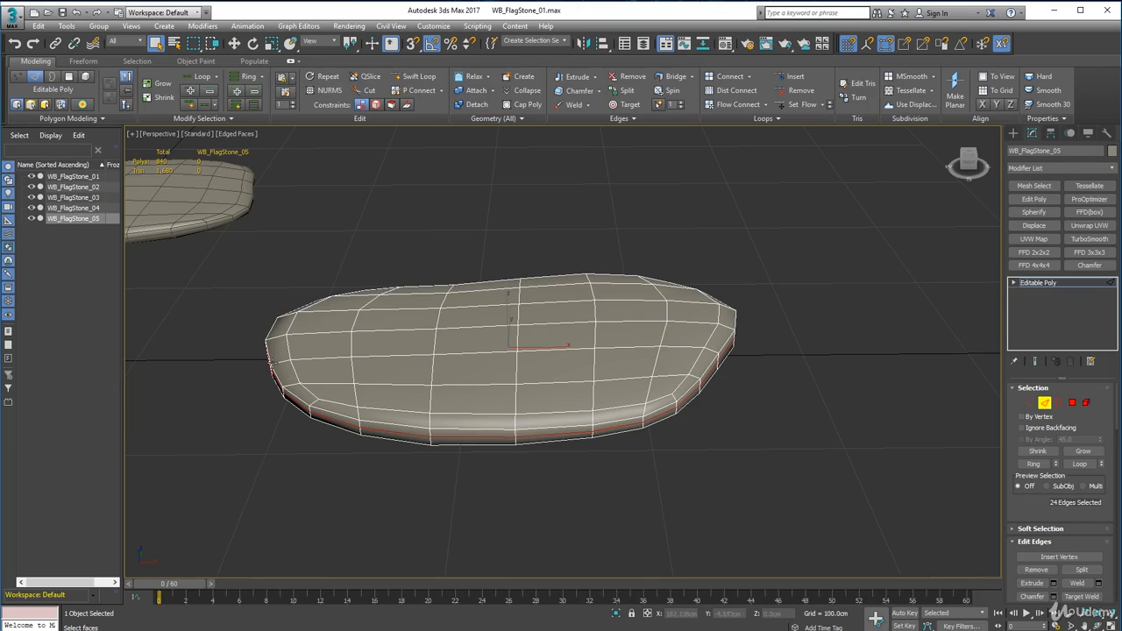
{"action": "middle_click_drag", "start_coordinate": [312, 372], "coordinate": [317, 319], "text": "alt"}
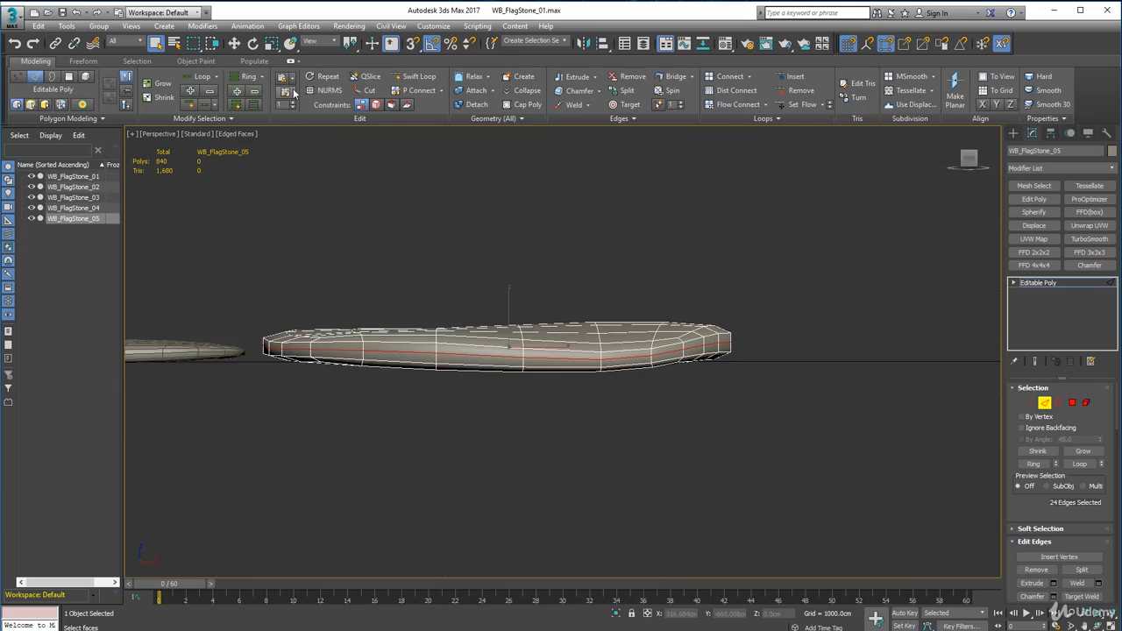
Step: Scale the side edge loop of WB_FlagStone_05 slightly in the XY plane, check it from the side and deselect the edges
{"action": "right_click", "coordinate": [271, 43]}
{"action": "middle_click_drag", "start_coordinate": [494, 428], "coordinate": [452, 434], "text": "alt"}
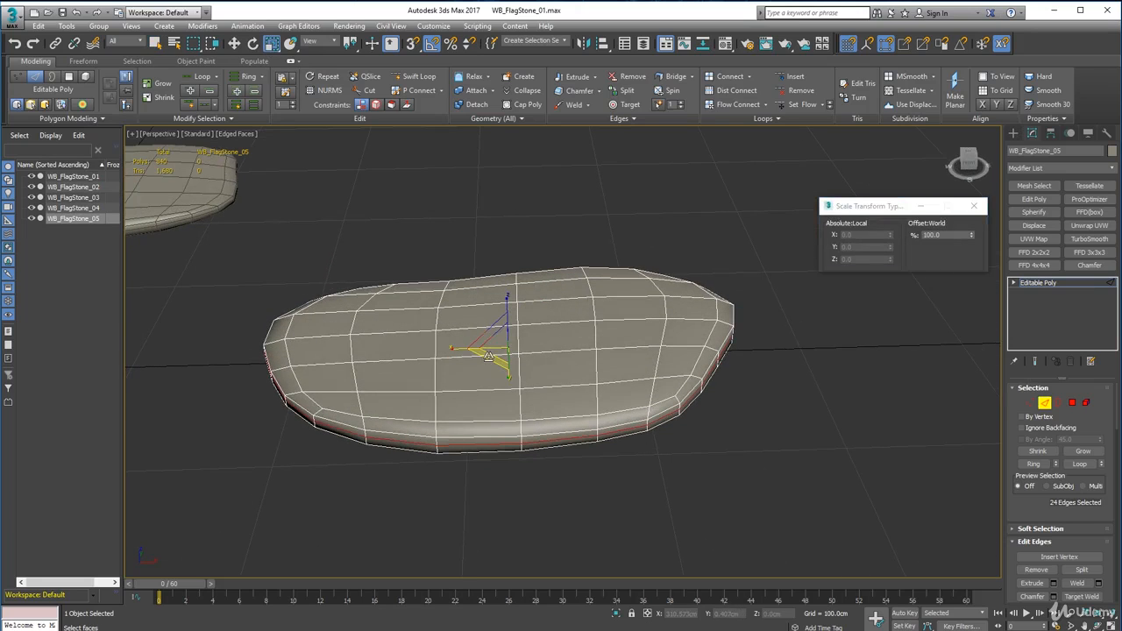
{"action": "left_click_drag", "start_coordinate": [489, 354], "coordinate": [485, 354]}
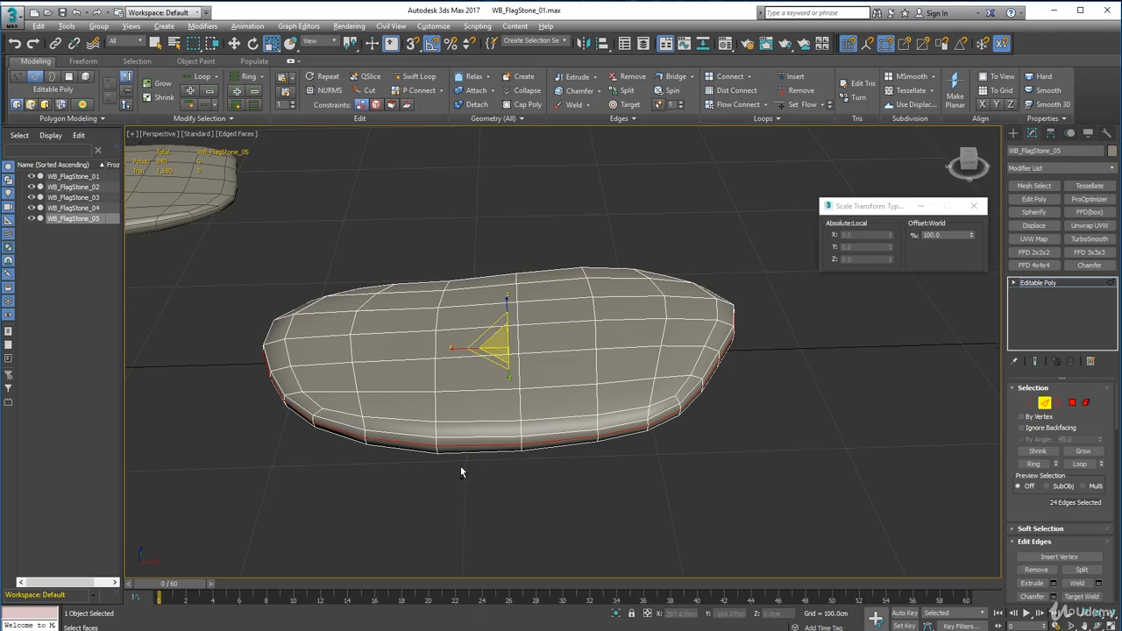
{"action": "mouse_move", "coordinate": [460, 465]}
{"action": "middle_mouse_down", "text": "alt"}
{"action": "mouse_move", "coordinate": [455, 425]}
{"action": "mouse_move", "coordinate": [456, 445]}
{"action": "middle_mouse_up", "text": "alt"}
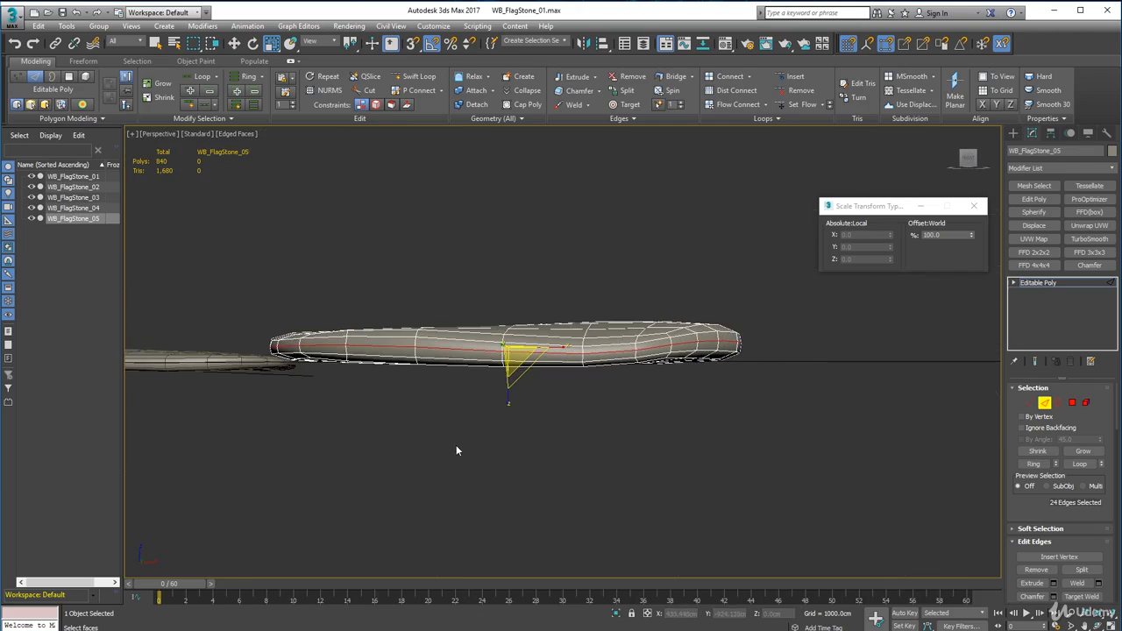
{"action": "left_click", "coordinate": [456, 445]}
Step: Turn off the Edged Faces display in the Perspective viewport and examine the shading of WB_FlagStone_05
{"action": "middle_click_drag", "start_coordinate": [459, 406], "coordinate": [367, 228], "text": "alt"}
{"action": "left_click", "coordinate": [229, 133]}
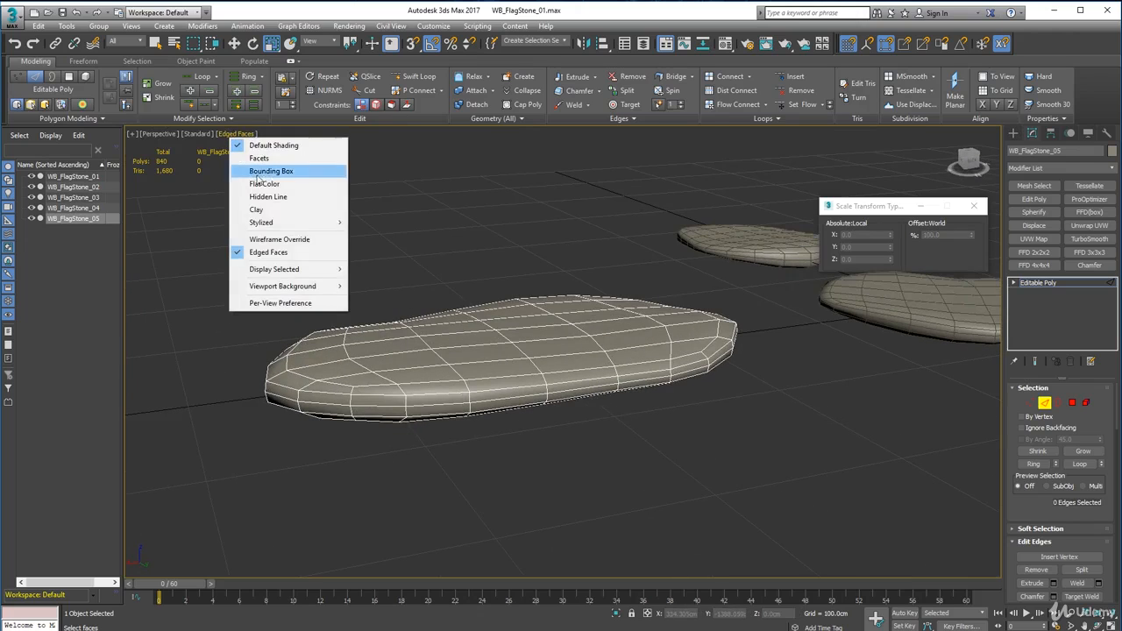
{"action": "left_click", "coordinate": [286, 253]}
{"action": "middle_click_drag", "start_coordinate": [360, 311], "coordinate": [514, 316], "text": "alt"}
{"action": "scroll", "coordinate": [541, 348], "scroll_direction": "down", "scroll_amount": 4}
{"action": "scroll", "coordinate": [509, 332], "scroll_direction": "up", "scroll_amount": 2}
Step: Select all polygons of WB_FlagStone_05, auto-smooth them with a threshold of 45 and clear the polygon selection
{"action": "key", "text": "4"}
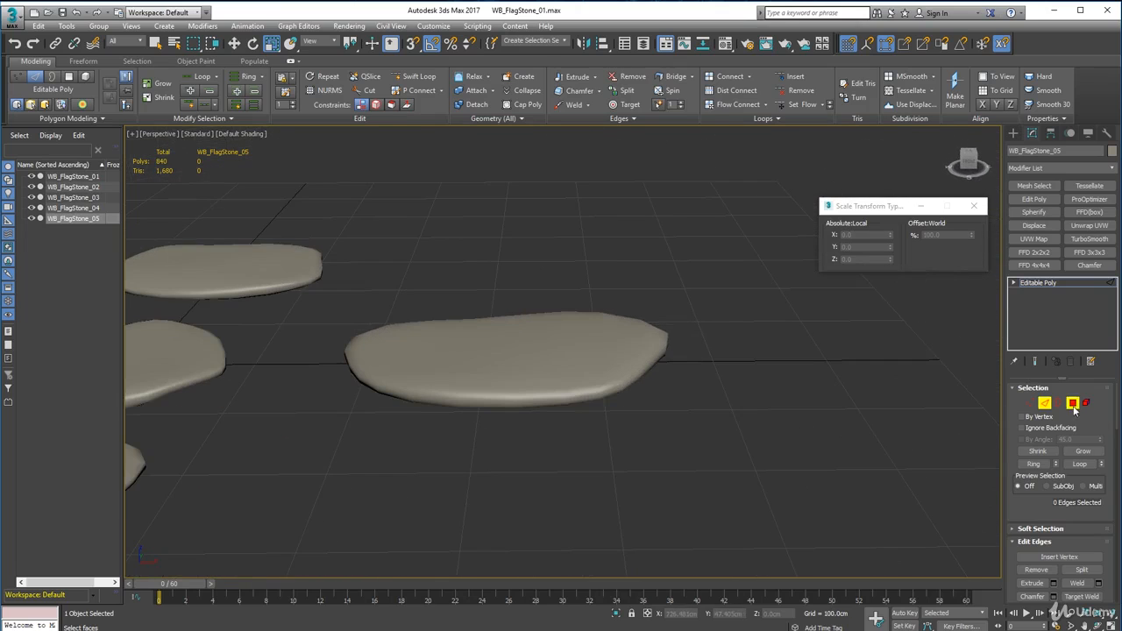
{"action": "left_click_drag", "start_coordinate": [323, 277], "coordinate": [789, 490]}
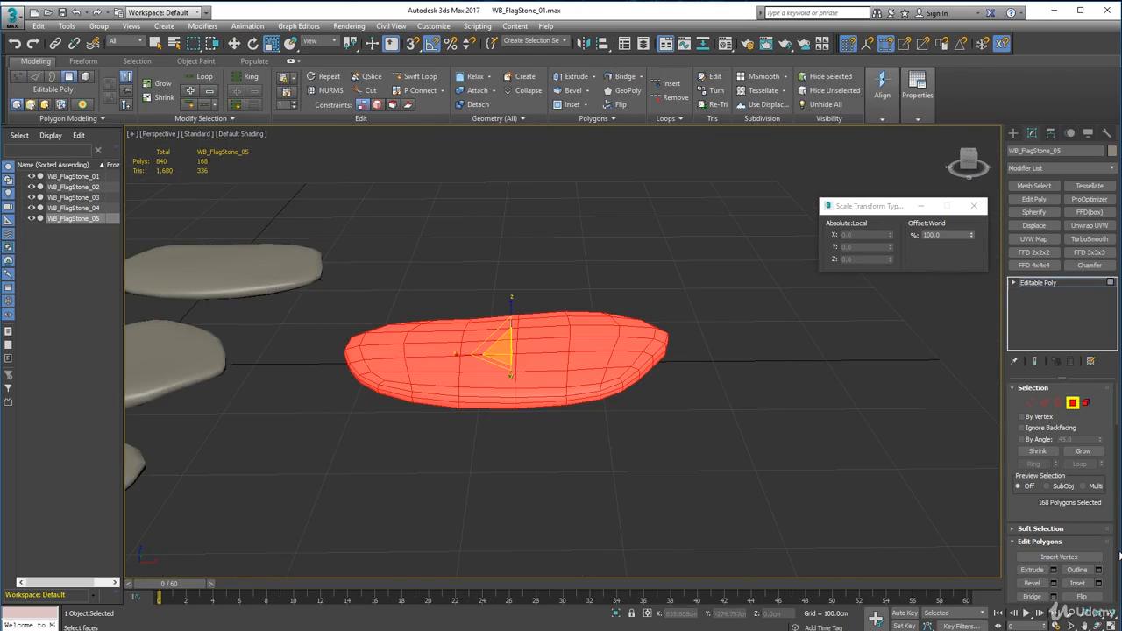
{"action": "scroll", "coordinate": [1112, 579], "scroll_direction": "down", "scroll_amount": 6}
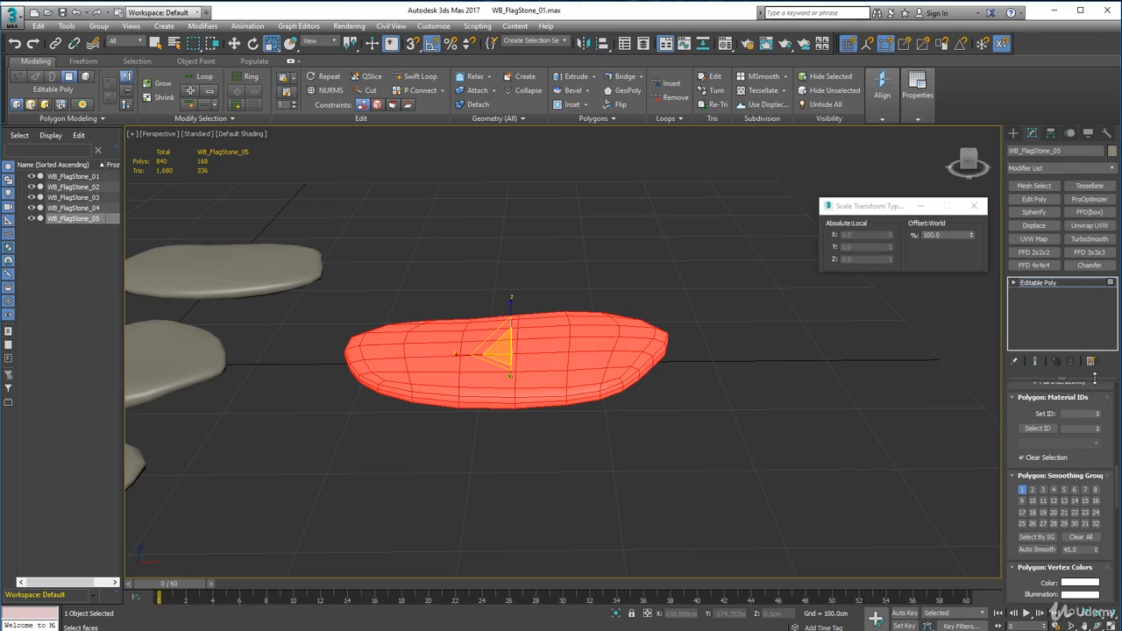
{"action": "mouse_move", "coordinate": [1111, 515]}
{"action": "left_mouse_down"}
{"action": "mouse_move", "coordinate": [1072, 246]}
{"action": "mouse_move", "coordinate": [1072, 102]}
{"action": "mouse_move", "coordinate": [1119, 575]}
{"action": "mouse_move", "coordinate": [1107, 503]}
{"action": "left_mouse_up"}
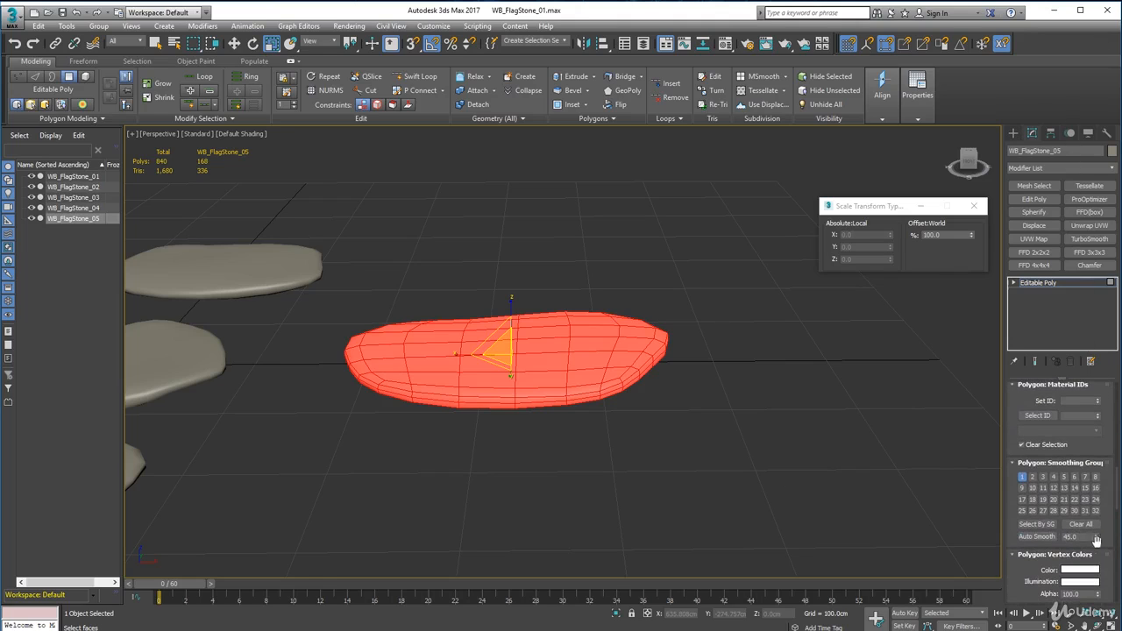
{"action": "left_click", "coordinate": [1036, 538]}
{"action": "left_click", "coordinate": [506, 458]}
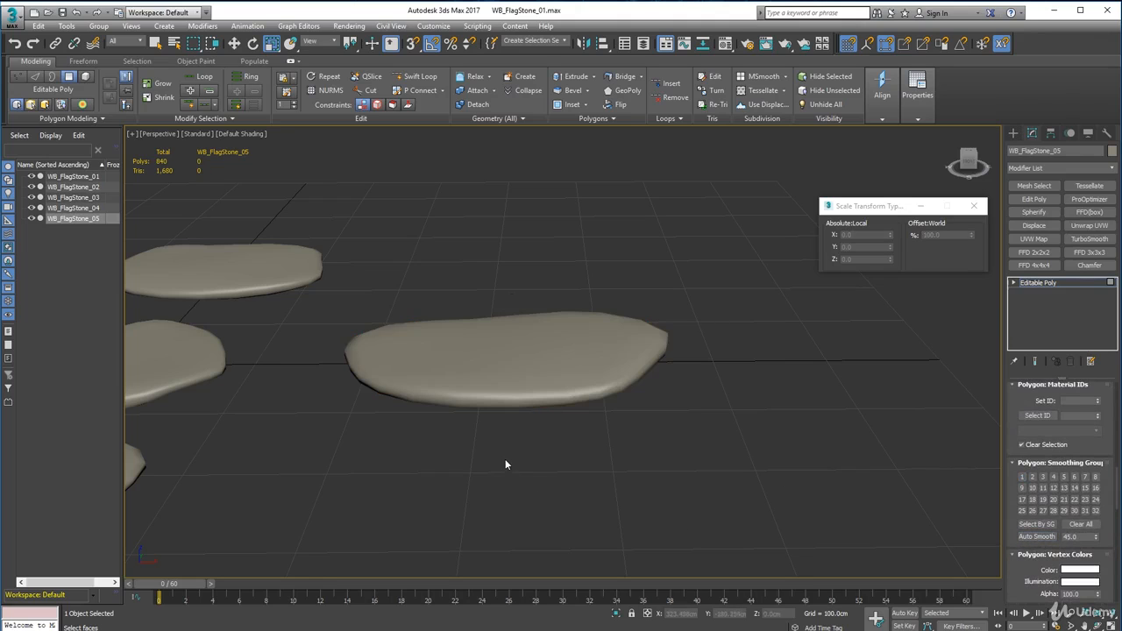
Step: Examine the shading of WB_FlagStone_05 and turn the Edged Faces display back on in the Perspective viewport
{"action": "middle_click_drag", "start_coordinate": [505, 459], "coordinate": [519, 371], "text": "alt"}
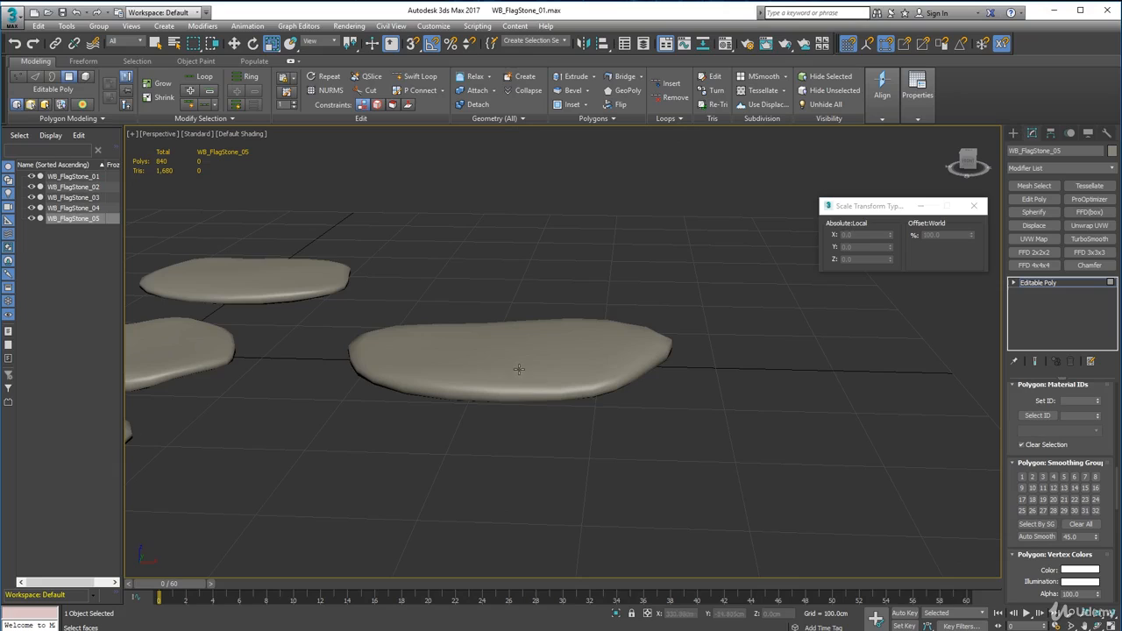
{"action": "left_click", "coordinate": [521, 373]}
{"action": "left_click", "coordinate": [440, 236]}
{"action": "left_click", "coordinate": [201, 135]}
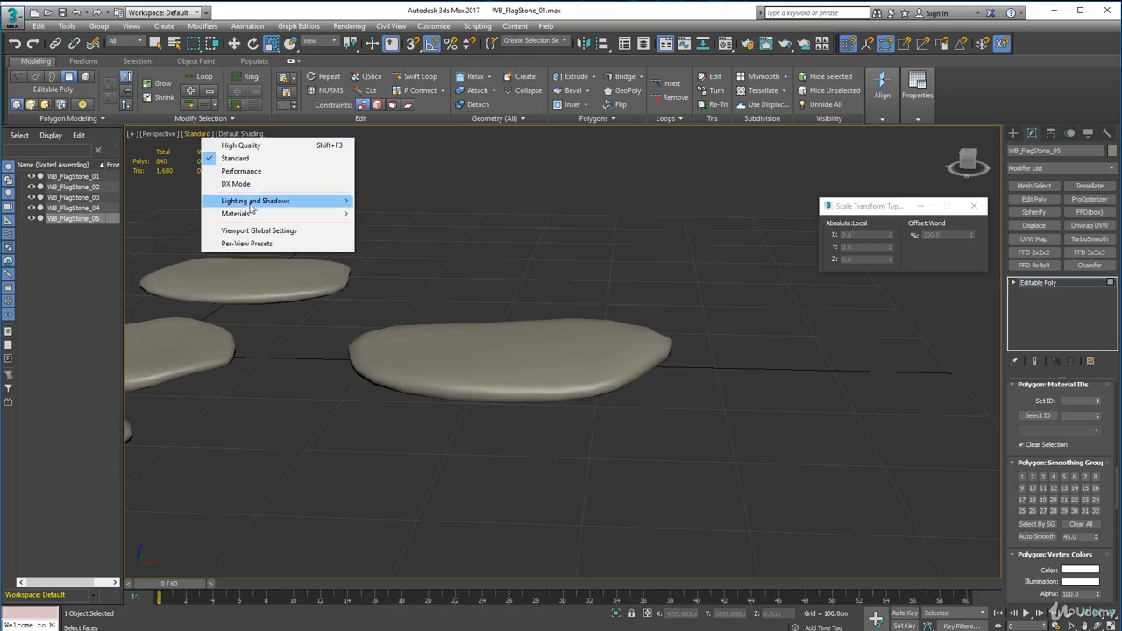
{"action": "left_click", "coordinate": [440, 214]}
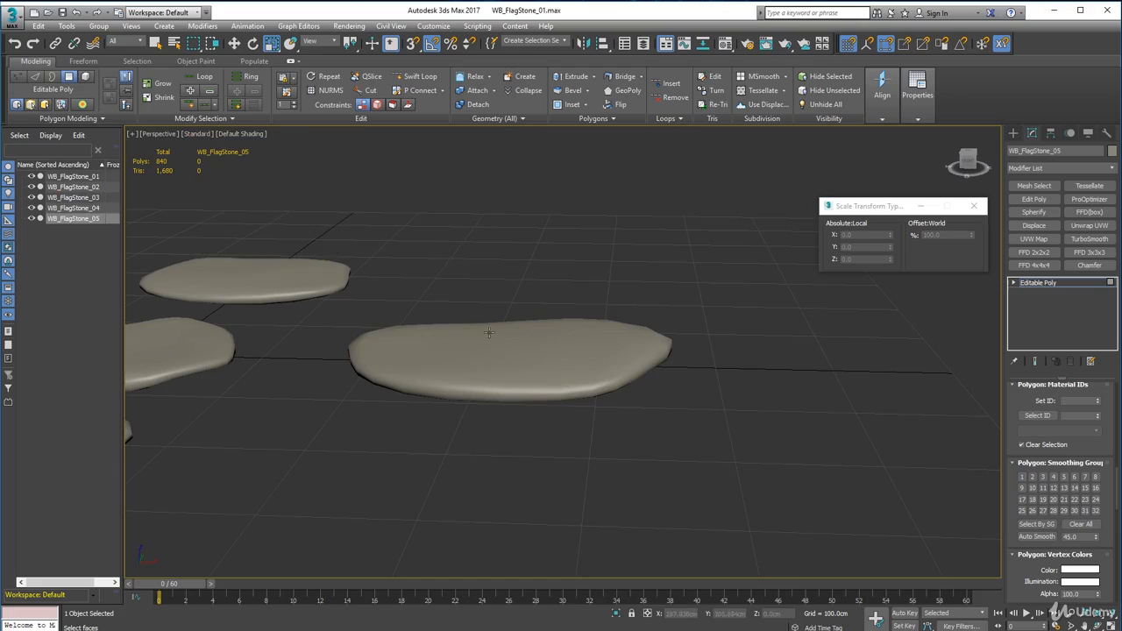
{"action": "left_click", "coordinate": [240, 133]}
{"action": "left_click", "coordinate": [276, 252]}
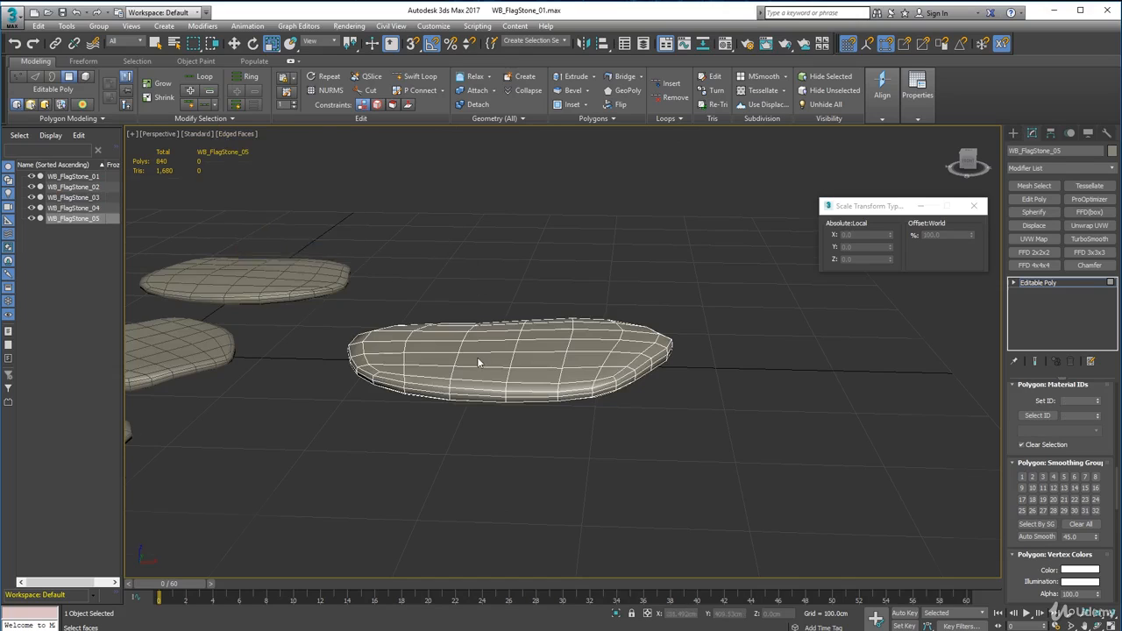
Step: Switch WB_FlagStone_05 to vertex level and enable Use Soft Selection
{"action": "scroll", "coordinate": [1061, 456], "scroll_direction": "up", "scroll_amount": 10}
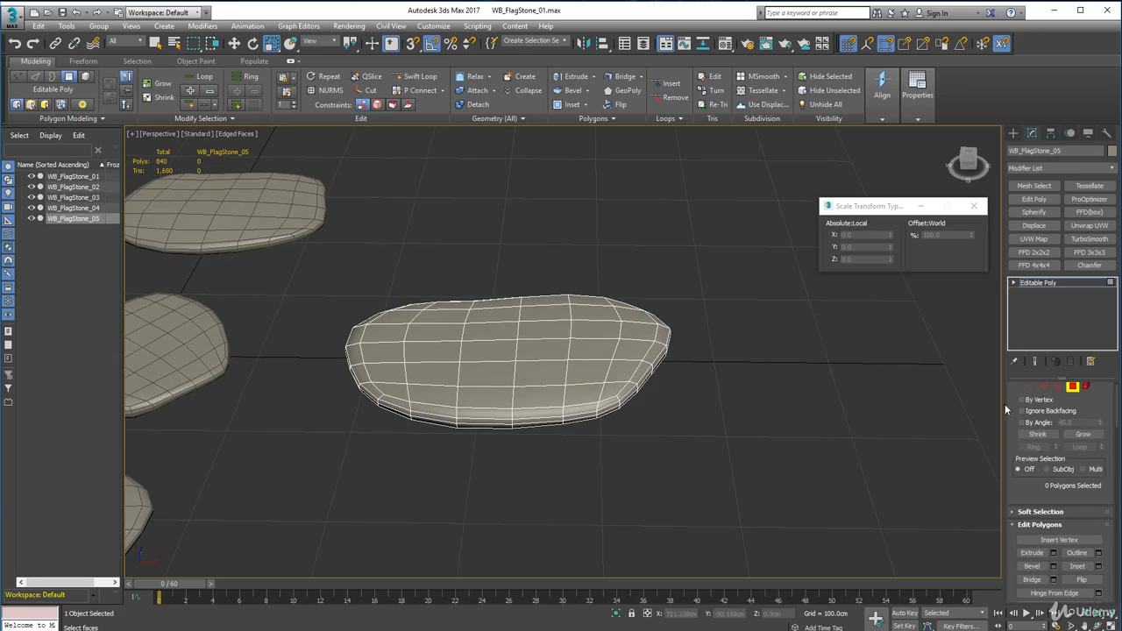
{"action": "left_click", "coordinate": [1030, 387]}
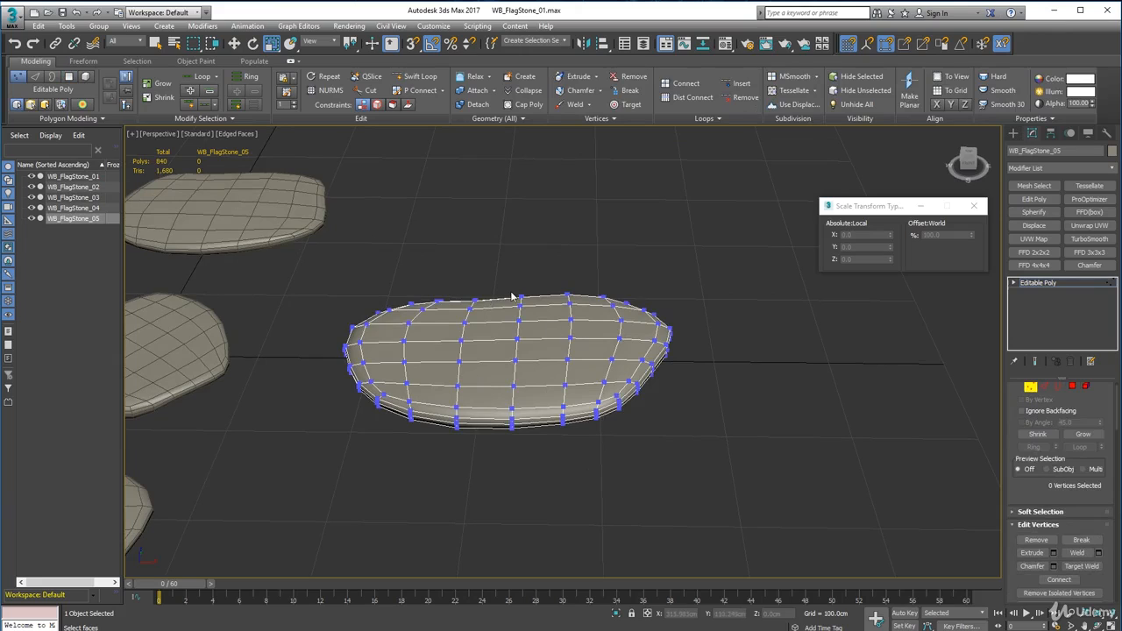
{"action": "middle_click_drag", "start_coordinate": [511, 296], "coordinate": [524, 317]}
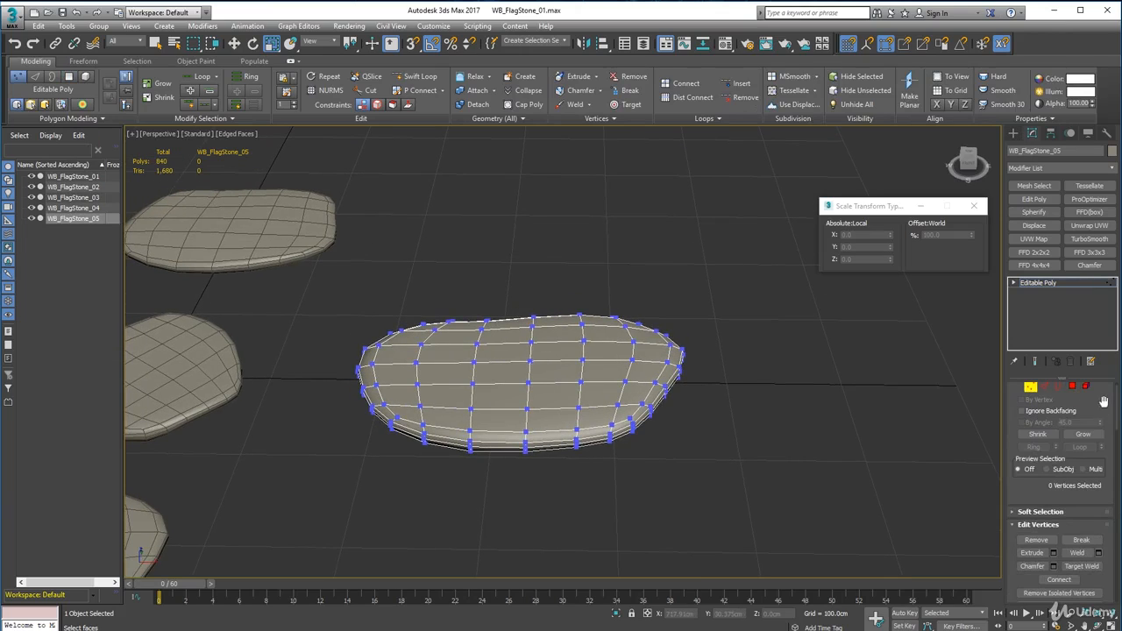
{"action": "left_click_drag", "start_coordinate": [1104, 402], "coordinate": [1119, 491]}
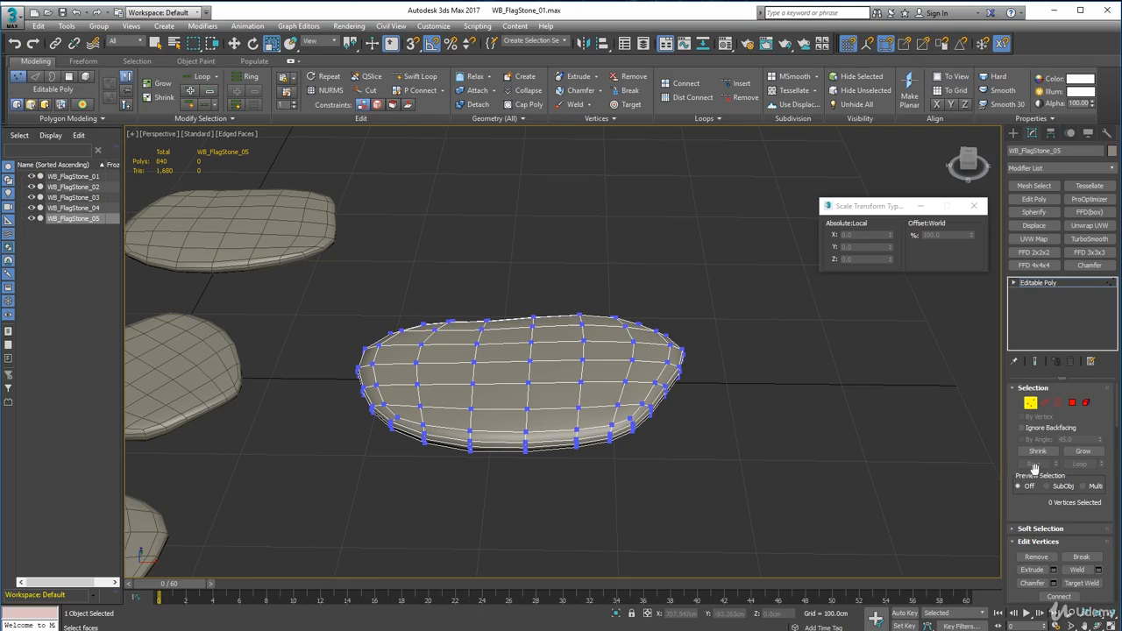
{"action": "left_click", "coordinate": [1017, 529]}
{"action": "left_click_drag", "start_coordinate": [1099, 422], "coordinate": [1083, 542]}
{"action": "left_click", "coordinate": [1022, 520]}
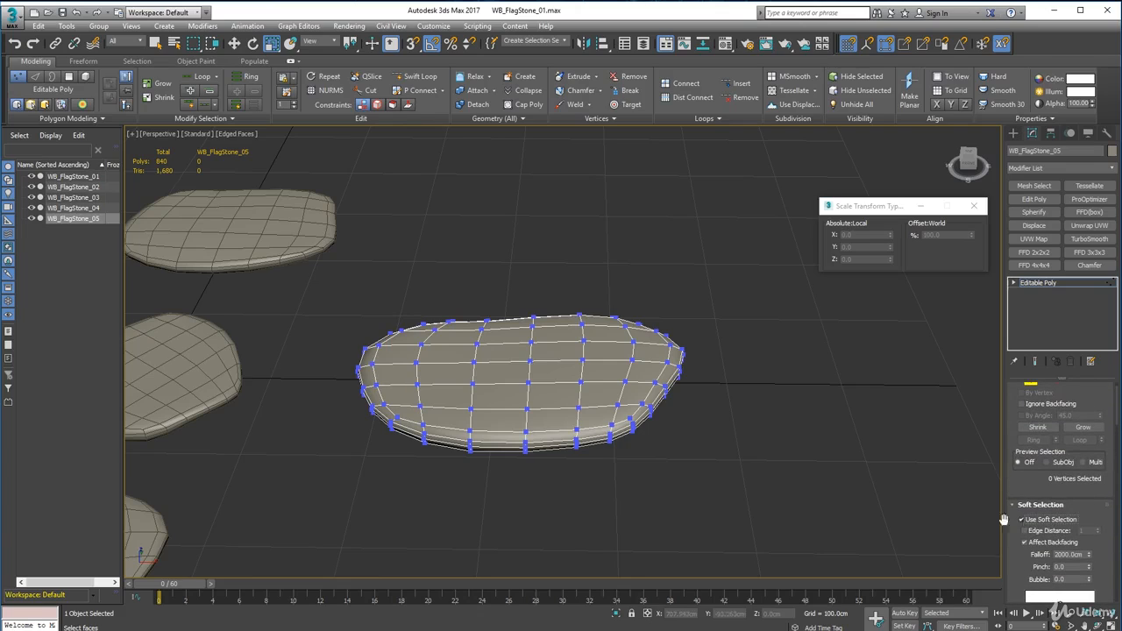
Step: Select the vertices near the middle of WB_FlagStone_05's top and set the soft selection falloff to 98 cm
{"action": "left_click_drag", "start_coordinate": [552, 387], "coordinate": [553, 388]}
{"action": "middle_click_drag", "start_coordinate": [553, 412], "coordinate": [581, 401], "text": "alt"}
{"action": "right_click", "coordinate": [1089, 554]}
{"action": "scroll", "coordinate": [1089, 551], "scroll_direction": "down", "scroll_amount": 1}
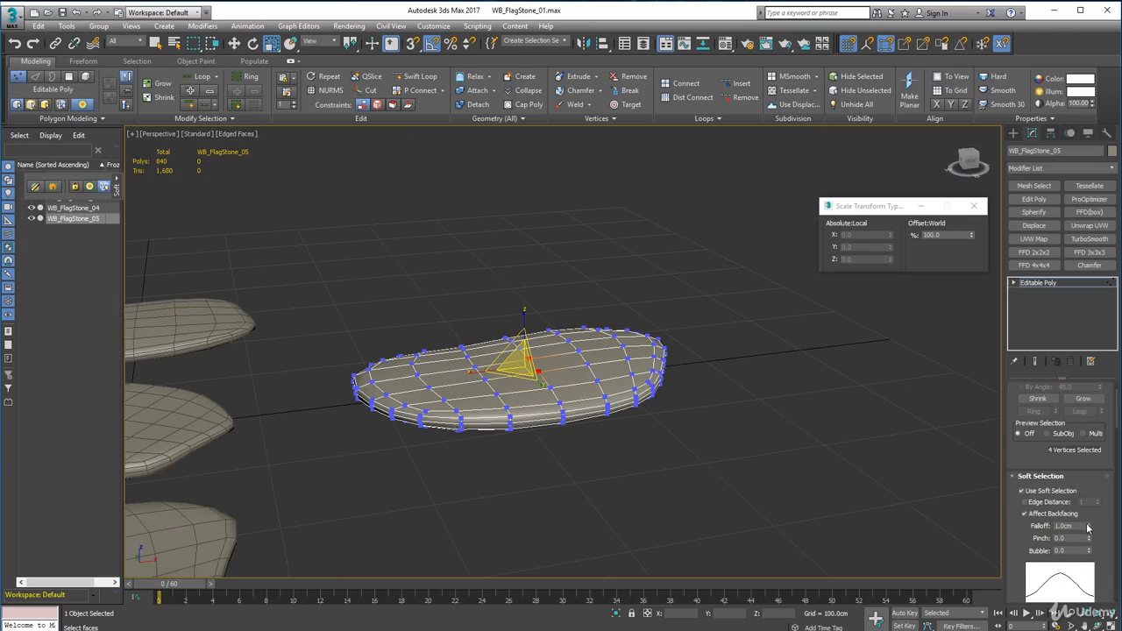
{"action": "left_click_drag", "start_coordinate": [1091, 525], "coordinate": [1091, 464]}
Step: Lower the softly selected vertices in the middle of WB_FlagStone_05 along Z in two small moves
{"action": "left_click", "coordinate": [235, 42]}
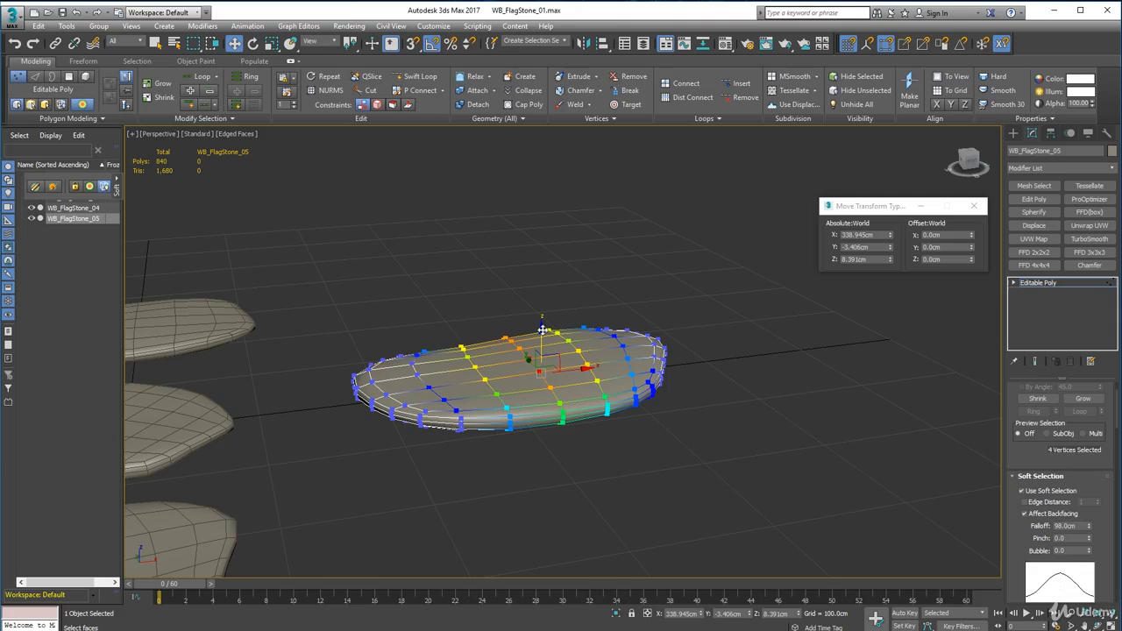
{"action": "left_click_drag", "start_coordinate": [543, 330], "coordinate": [543, 333]}
{"action": "middle_click_drag", "start_coordinate": [528, 452], "coordinate": [500, 435], "text": "alt"}
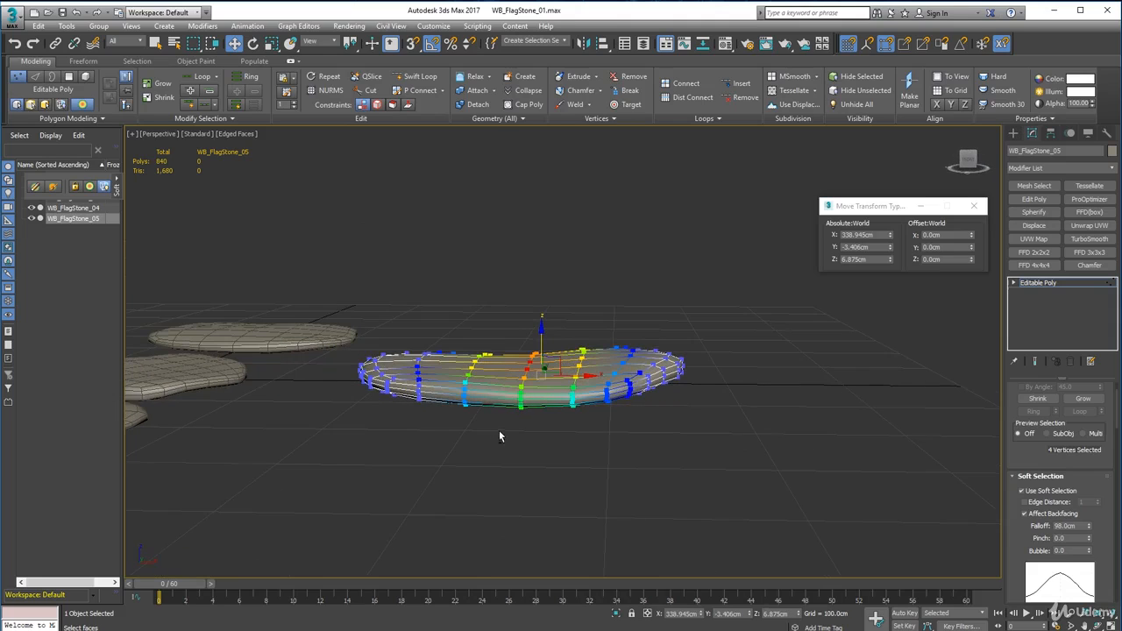
{"action": "left_click_drag", "start_coordinate": [542, 327], "coordinate": [544, 335]}
Step: Select four vertices on the positive X half of WB_FlagStone_05's top and lower them slightly along Z
{"action": "middle_click_drag", "start_coordinate": [577, 386], "coordinate": [584, 397], "text": "alt"}
{"action": "left_click", "coordinate": [572, 341]}
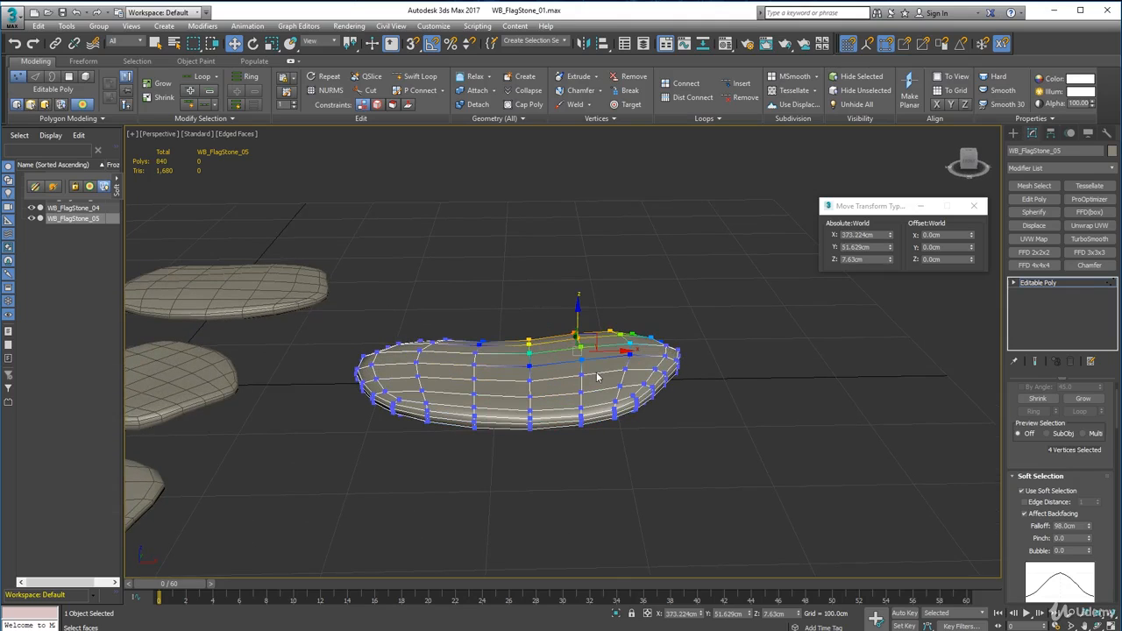
{"action": "left_click", "coordinate": [581, 360]}
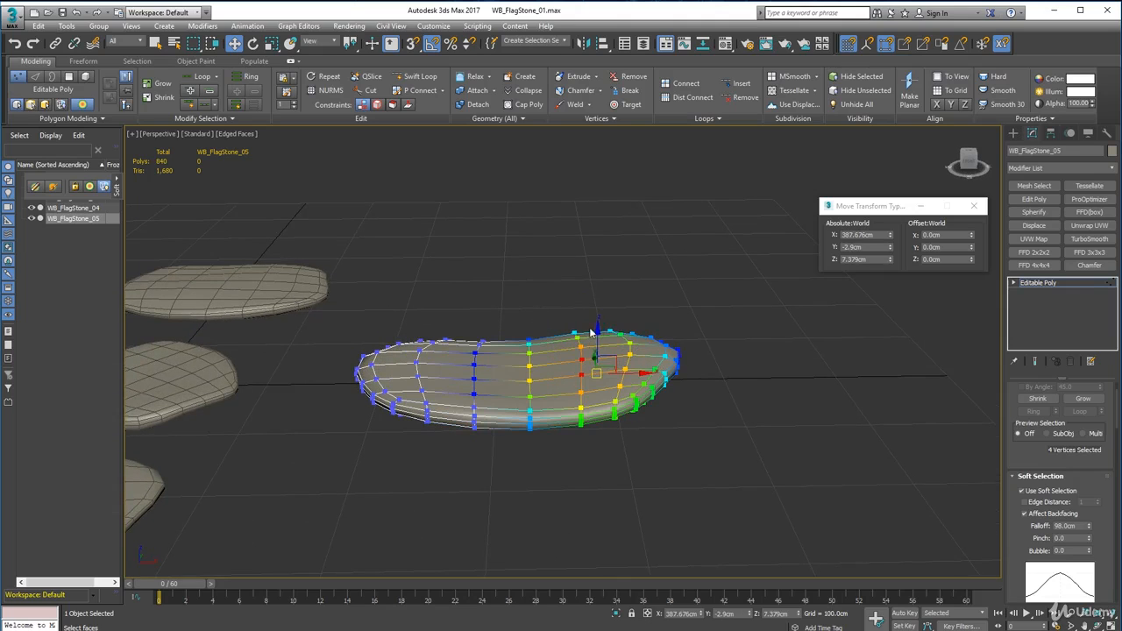
{"action": "left_click_drag", "start_coordinate": [598, 328], "coordinate": [599, 335]}
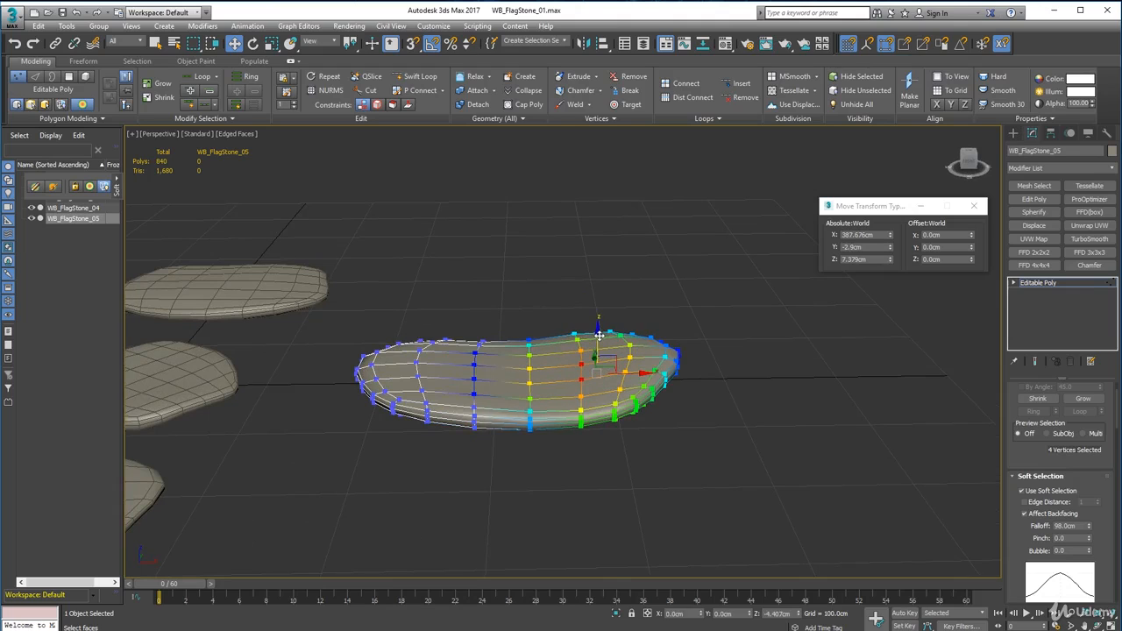
Step: Select four vertices on the negative X half of WB_FlagStone_05's top, lower them slightly along Z and deselect them
{"action": "middle_click_drag", "start_coordinate": [557, 405], "coordinate": [642, 415], "text": "alt"}
{"action": "left_click", "coordinate": [554, 351]}
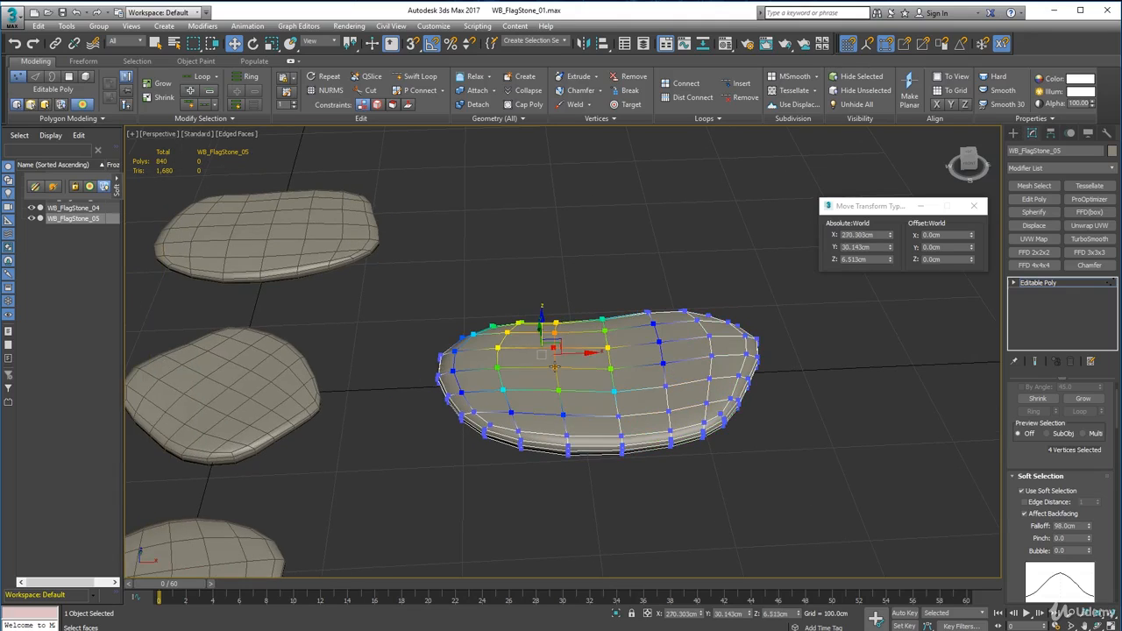
{"action": "left_click_drag", "start_coordinate": [554, 367], "coordinate": [556, 391]}
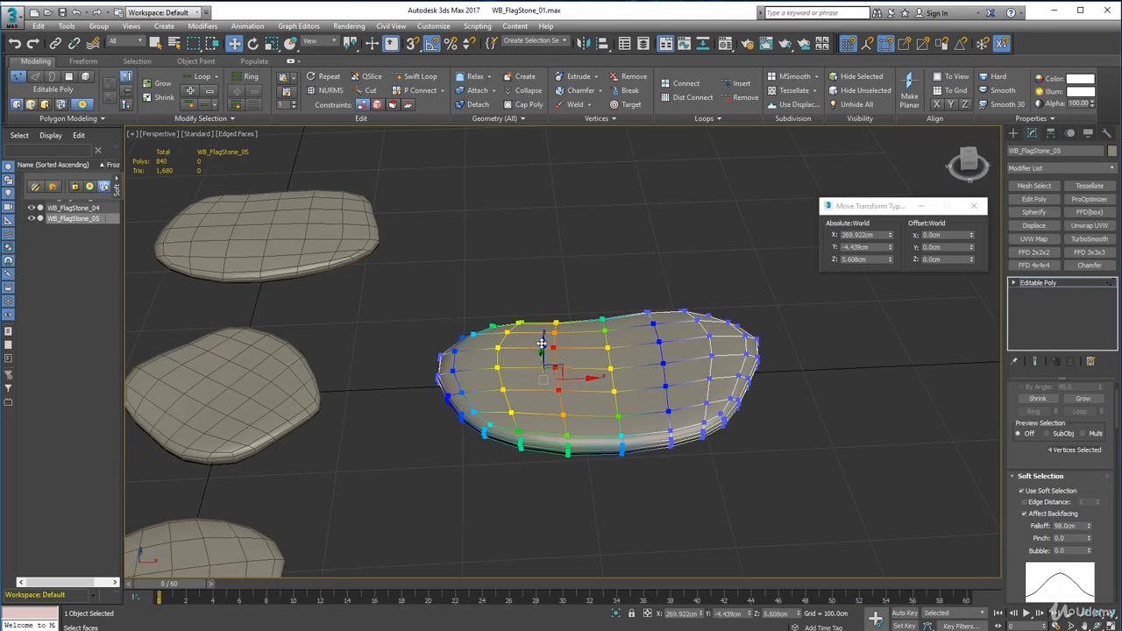
{"action": "left_click_drag", "start_coordinate": [542, 344], "coordinate": [544, 345]}
{"action": "middle_click_drag", "start_coordinate": [540, 474], "coordinate": [564, 469], "text": "alt"}
{"action": "left_click", "coordinate": [530, 280]}
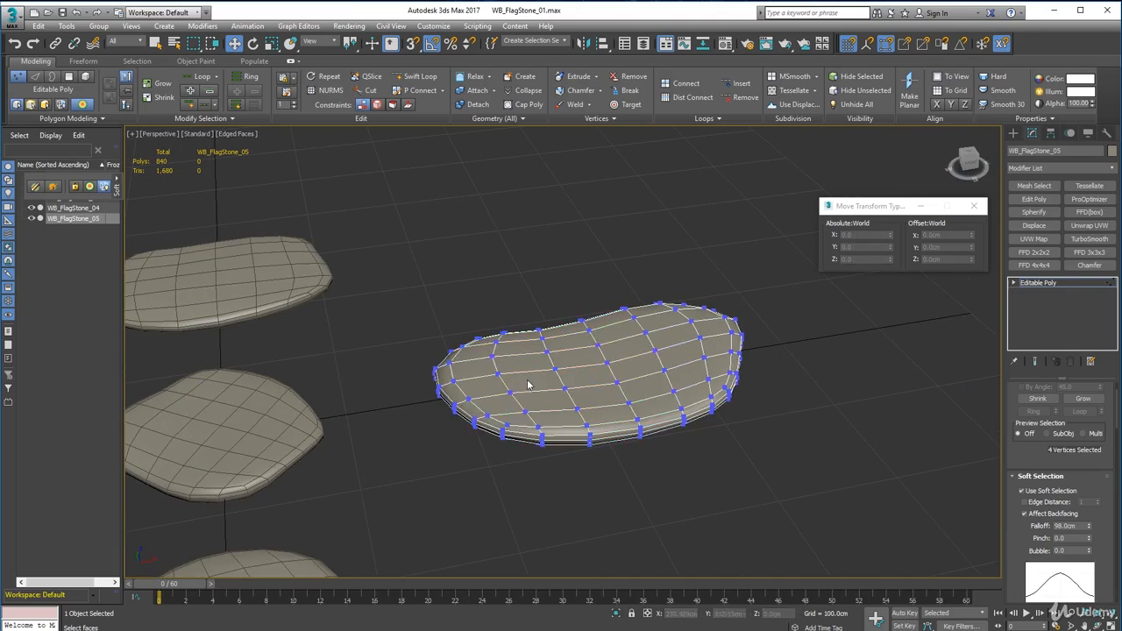
Step: Leave the vertex level of WB_FlagStone_05 and select WB_FlagStone_04
{"action": "scroll", "coordinate": [528, 385], "scroll_direction": "down", "scroll_amount": 4}
{"action": "middle_click_drag", "start_coordinate": [526, 388], "coordinate": [598, 395], "text": "alt"}
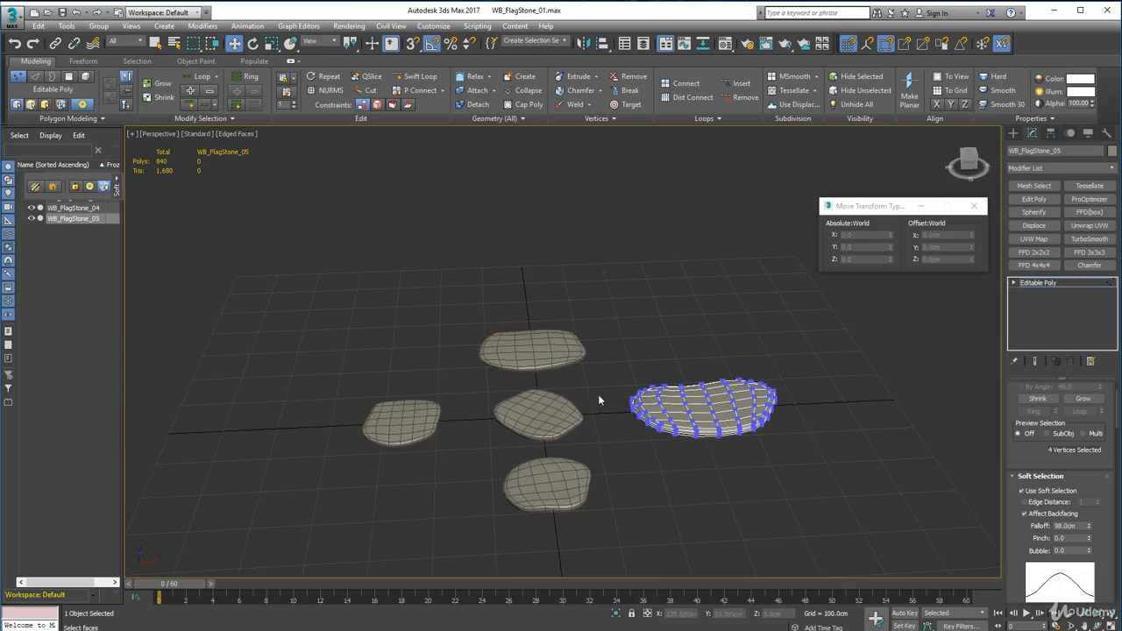
{"action": "scroll", "coordinate": [527, 375], "scroll_direction": "up", "scroll_amount": 6}
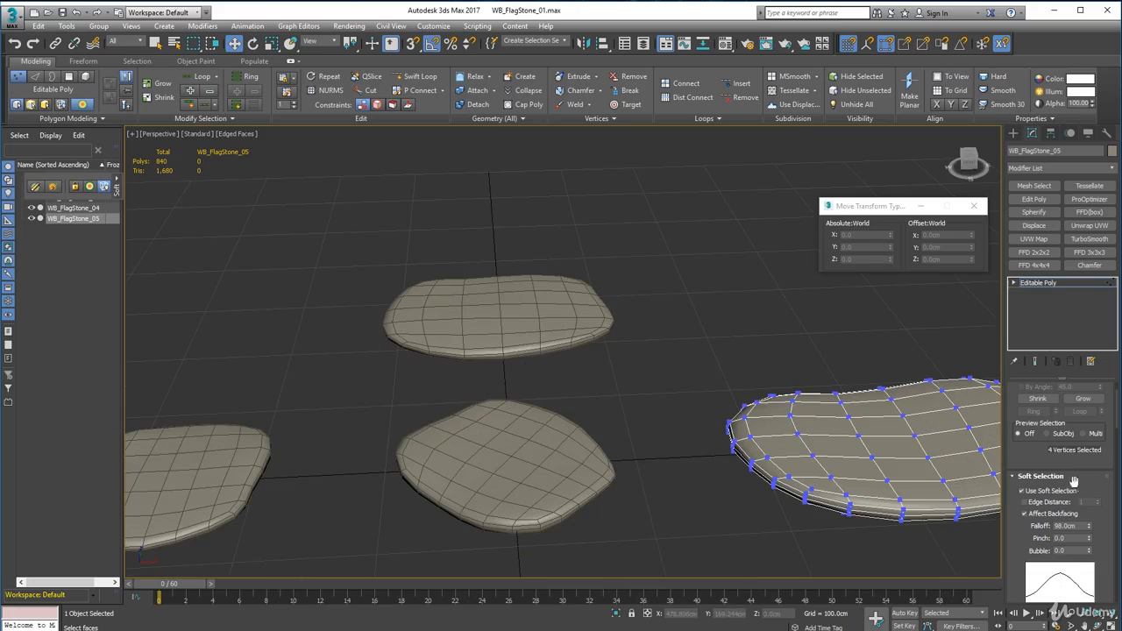
{"action": "scroll", "coordinate": [1083, 470], "scroll_direction": "up", "scroll_amount": 2}
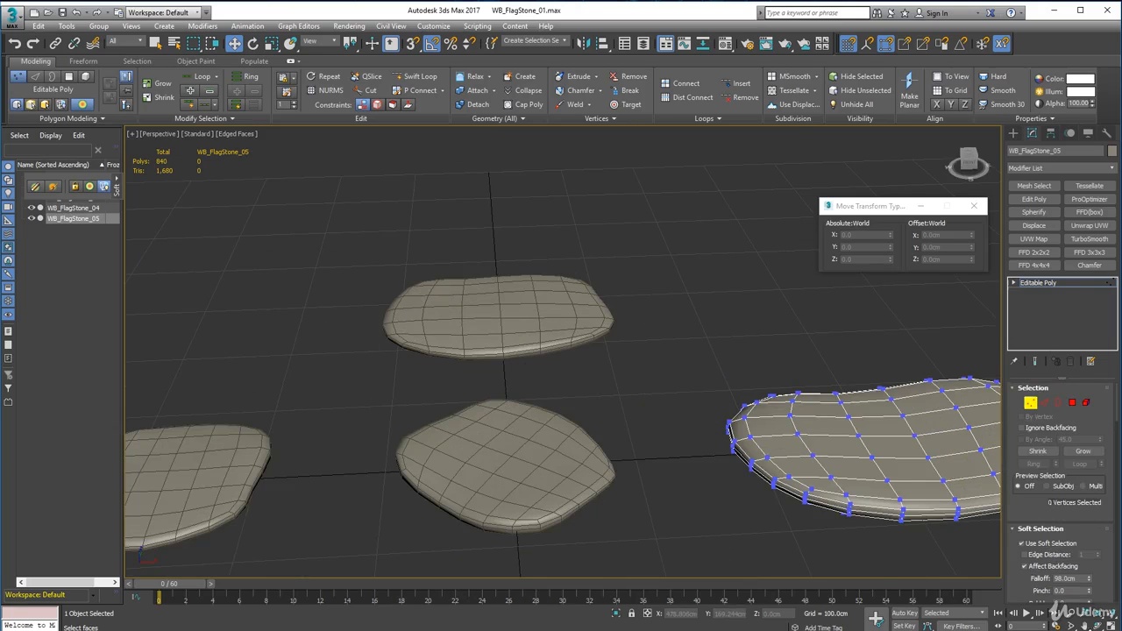
{"action": "left_click", "coordinate": [1028, 405]}
{"action": "middle_click_drag", "start_coordinate": [732, 456], "coordinate": [589, 493]}
{"action": "scroll", "coordinate": [541, 360], "scroll_direction": "down", "scroll_amount": 3}
{"action": "scroll", "coordinate": [540, 447], "scroll_direction": "up", "scroll_amount": 4}
{"action": "left_click", "coordinate": [484, 365]}
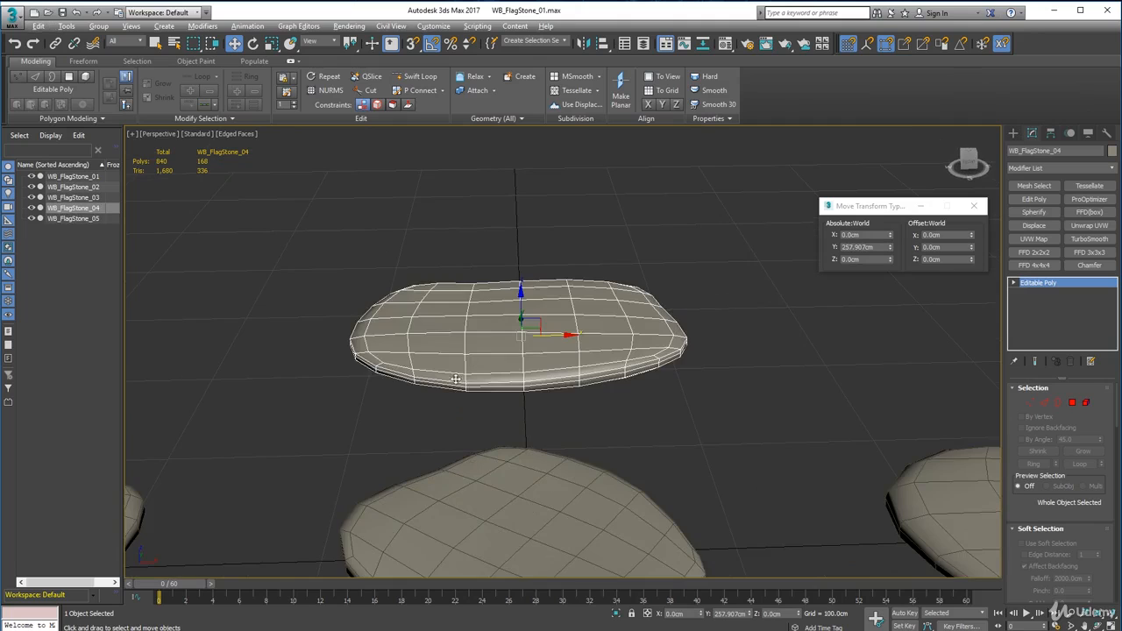
Step: Select the edge loop running around the middle of WB_FlagStone_04's side and remove it without deleting the faces
{"action": "middle_click_drag", "start_coordinate": [483, 365], "coordinate": [540, 390], "text": "alt"}
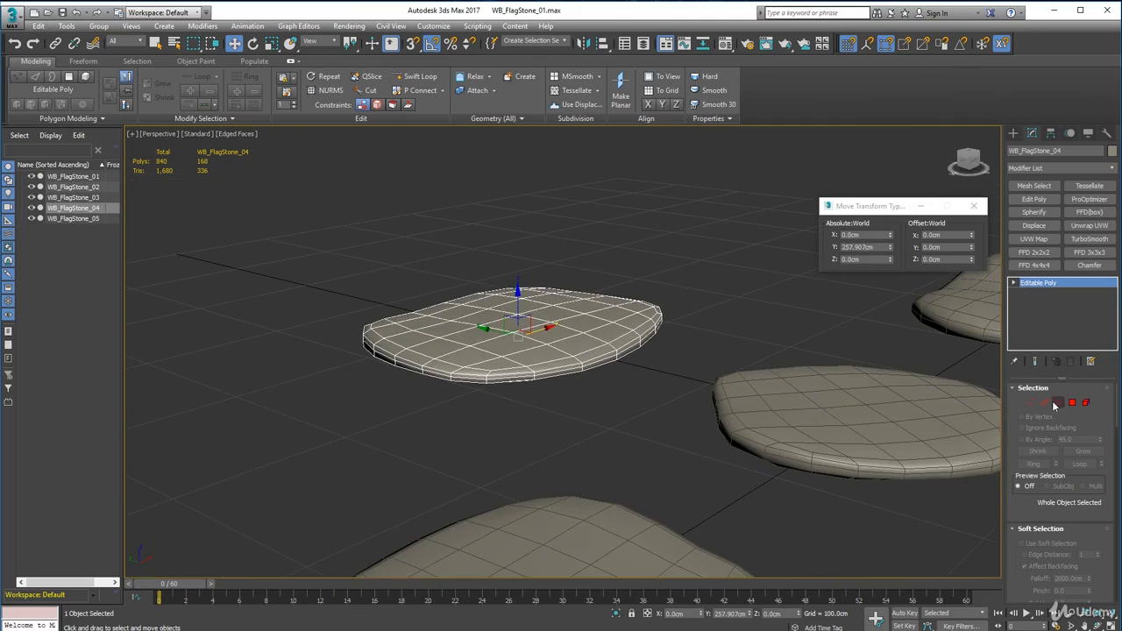
{"action": "left_click", "coordinate": [1045, 403]}
{"action": "double_click", "coordinate": [500, 379]}
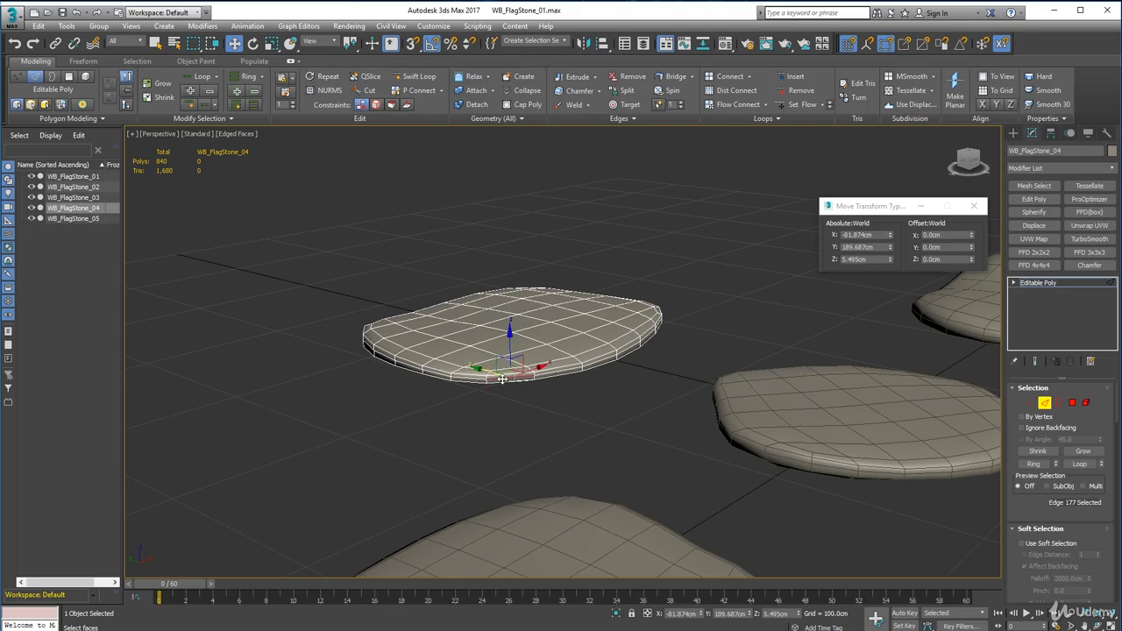
{"action": "key", "text": "Delete"}
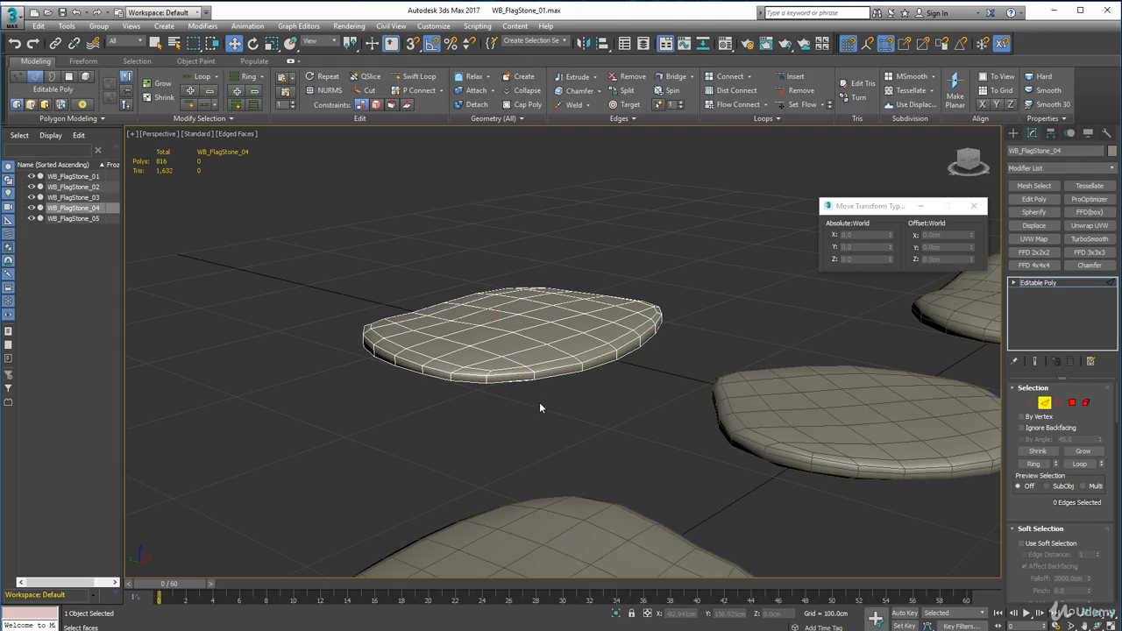
Step: Turn off the Edged Faces display in the Perspective viewport and examine the shading of WB_FlagStone_04 from several angles
{"action": "middle_click_drag", "start_coordinate": [540, 406], "coordinate": [498, 405], "text": "alt"}
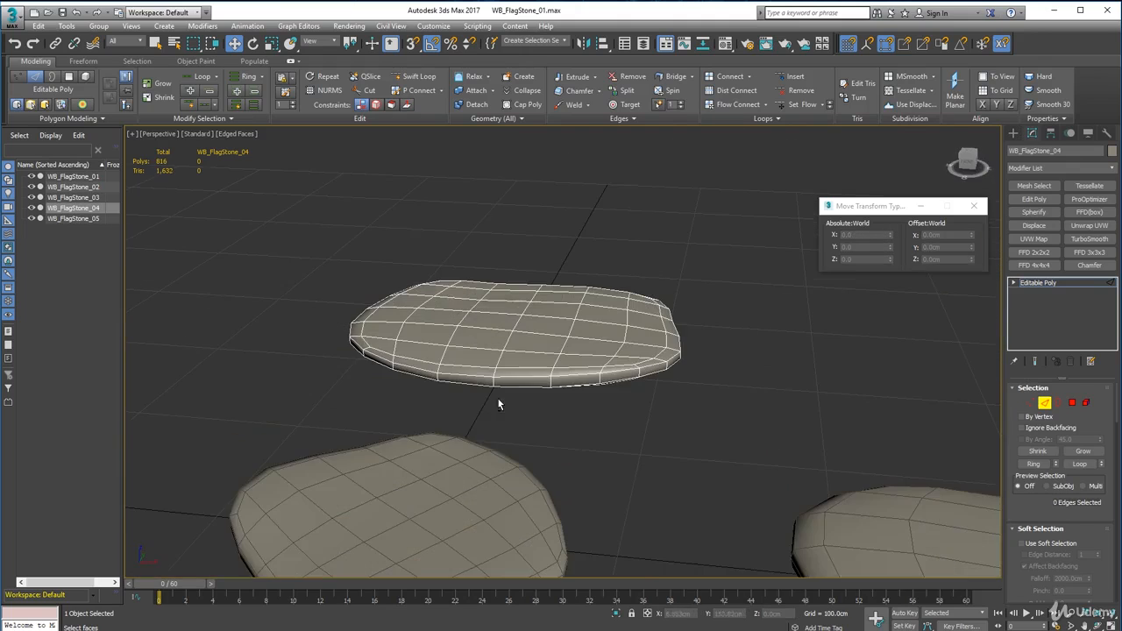
{"action": "left_click", "coordinate": [244, 136]}
{"action": "left_click", "coordinate": [254, 252]}
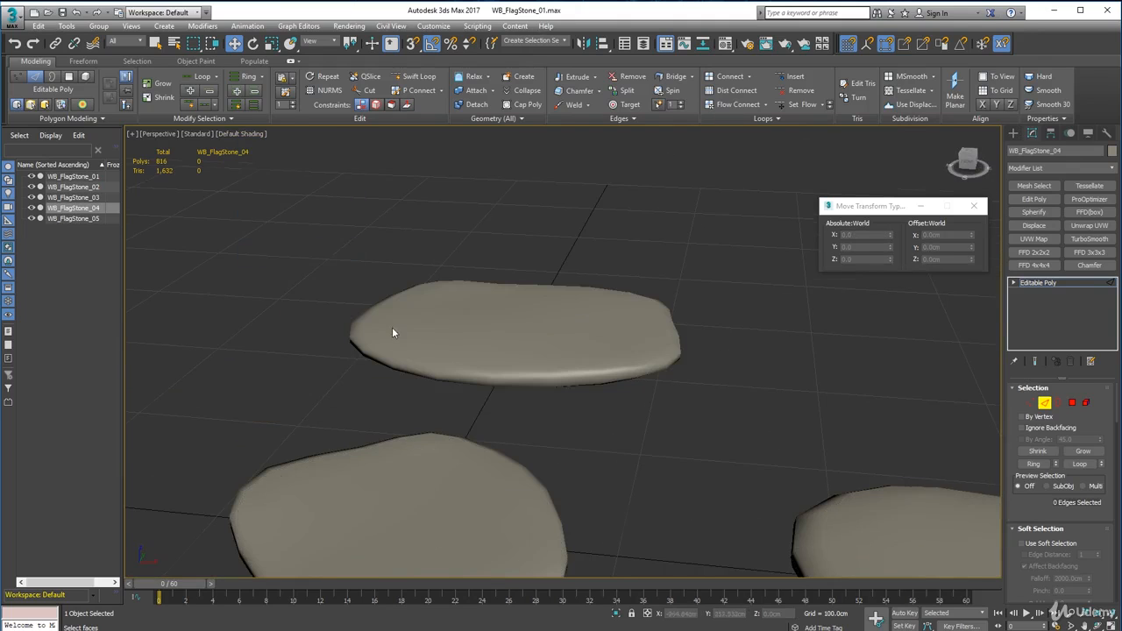
{"action": "mouse_move", "coordinate": [392, 327]}
{"action": "middle_mouse_down", "text": "alt"}
{"action": "mouse_move", "coordinate": [456, 356]}
{"action": "mouse_move", "coordinate": [542, 321]}
{"action": "middle_mouse_up", "text": "alt"}
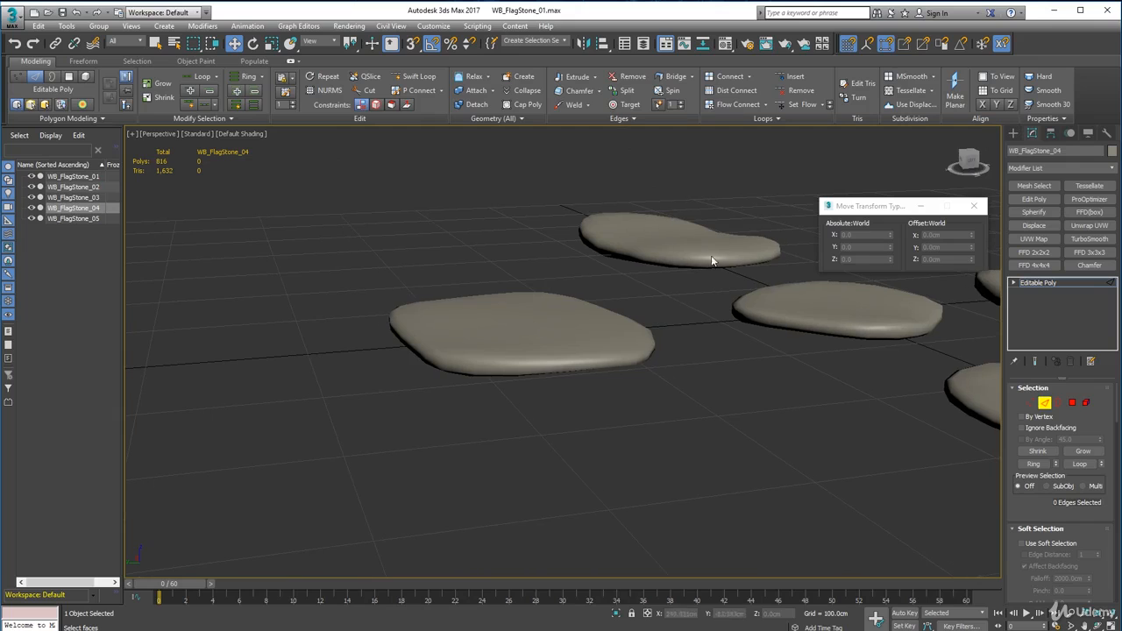
{"action": "middle_click_drag", "start_coordinate": [571, 359], "coordinate": [505, 387], "text": "alt"}
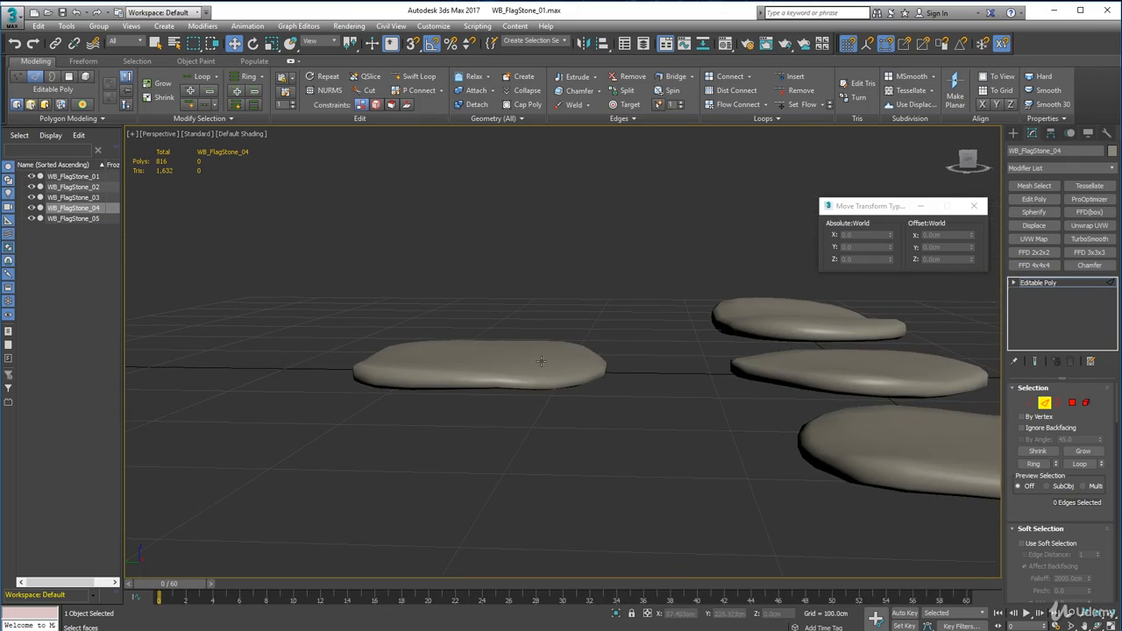
{"action": "middle_click_drag", "start_coordinate": [541, 360], "coordinate": [519, 430], "text": "alt"}
Step: Try Auto Smooth with a threshold of 45 on all polygons of WB_FlagStone_04 and examine the shading
{"action": "left_click", "coordinate": [1072, 402]}
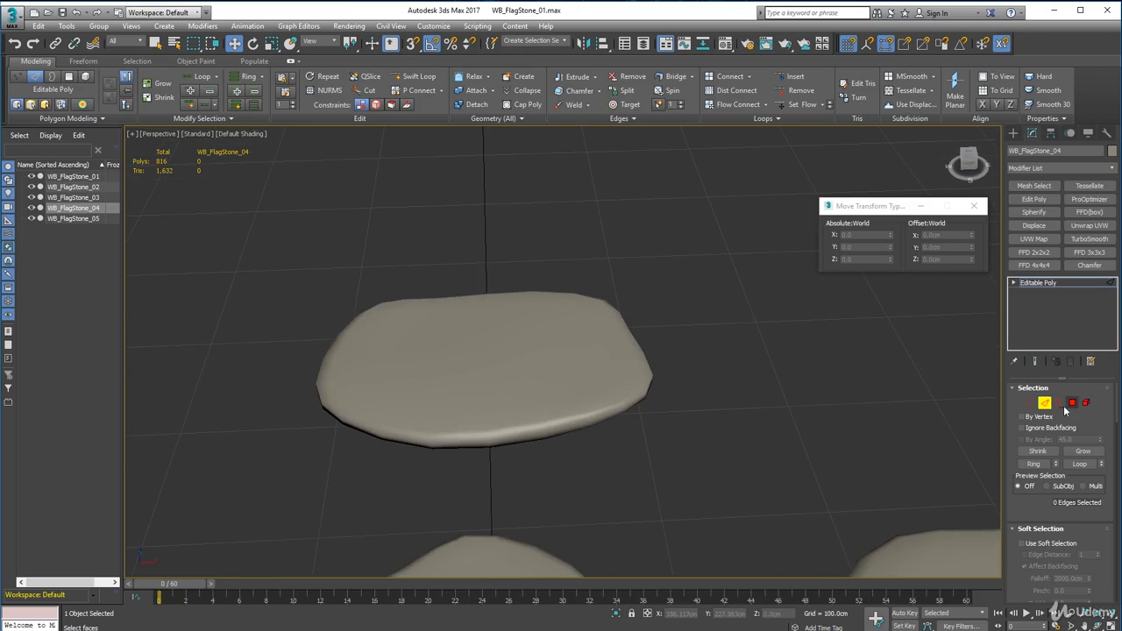
{"action": "left_click_drag", "start_coordinate": [766, 488], "coordinate": [755, 466]}
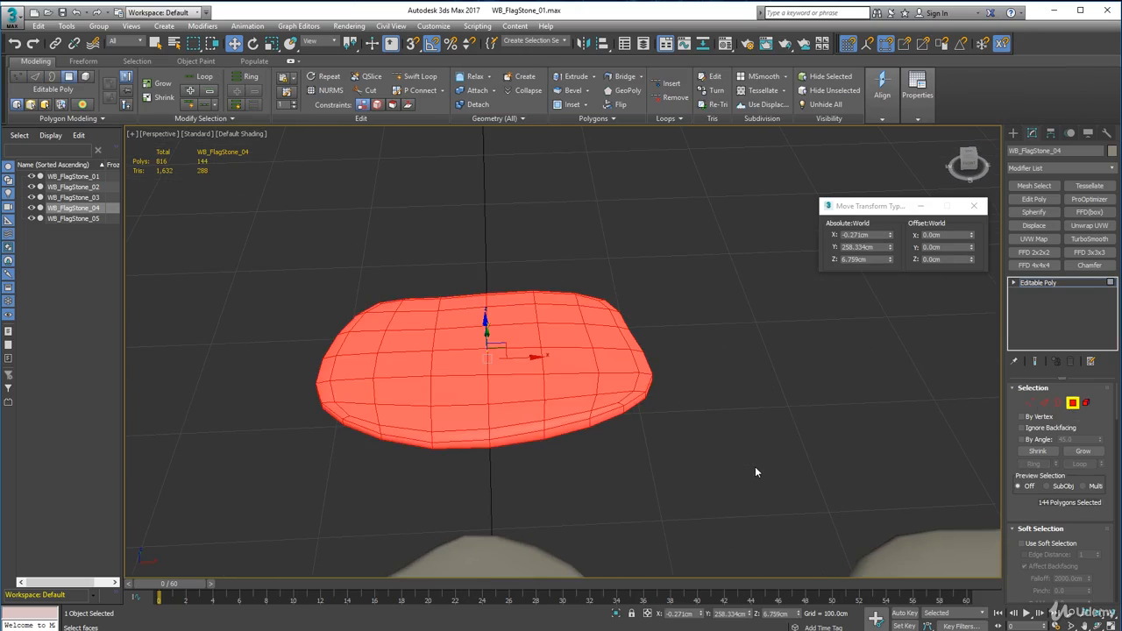
{"action": "middle_click_drag", "start_coordinate": [632, 506], "coordinate": [690, 451], "text": "alt"}
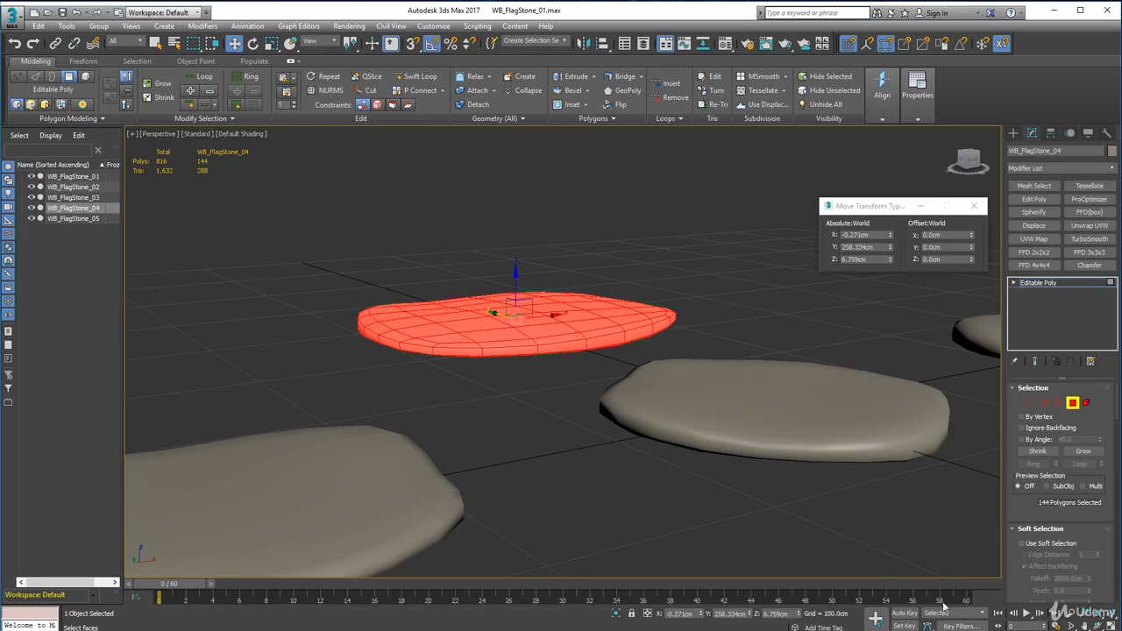
{"action": "scroll", "coordinate": [1067, 524], "scroll_direction": "down", "scroll_amount": 10}
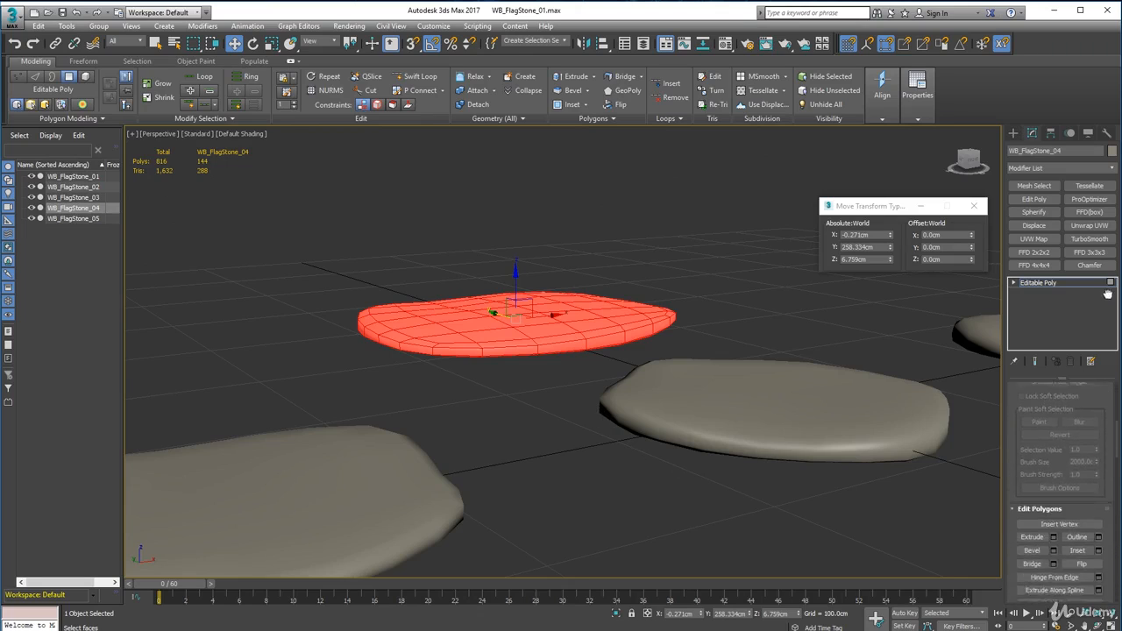
{"action": "scroll", "coordinate": [1104, 416], "scroll_direction": "down", "scroll_amount": 5}
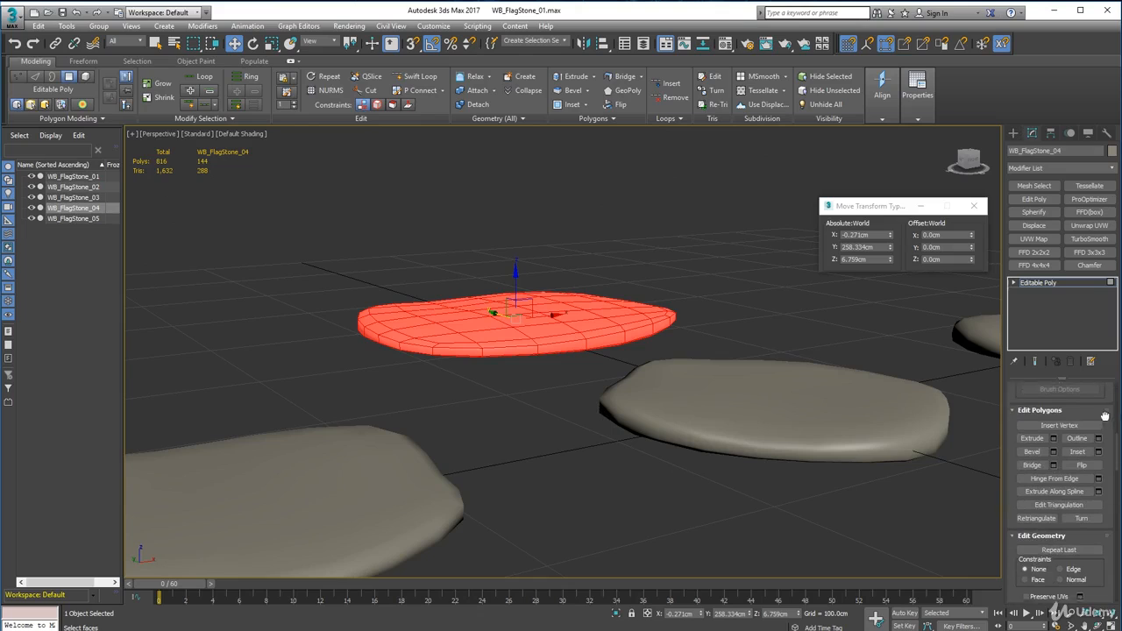
{"action": "left_click_drag", "start_coordinate": [1106, 277], "coordinate": [1082, 7]}
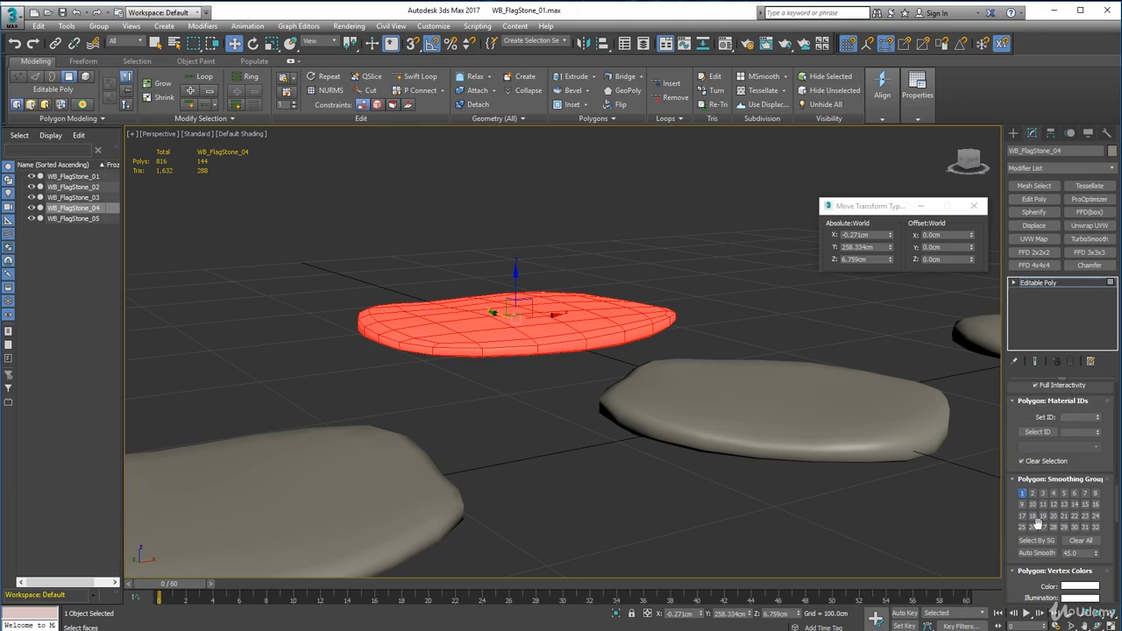
{"action": "left_click", "coordinate": [571, 371]}
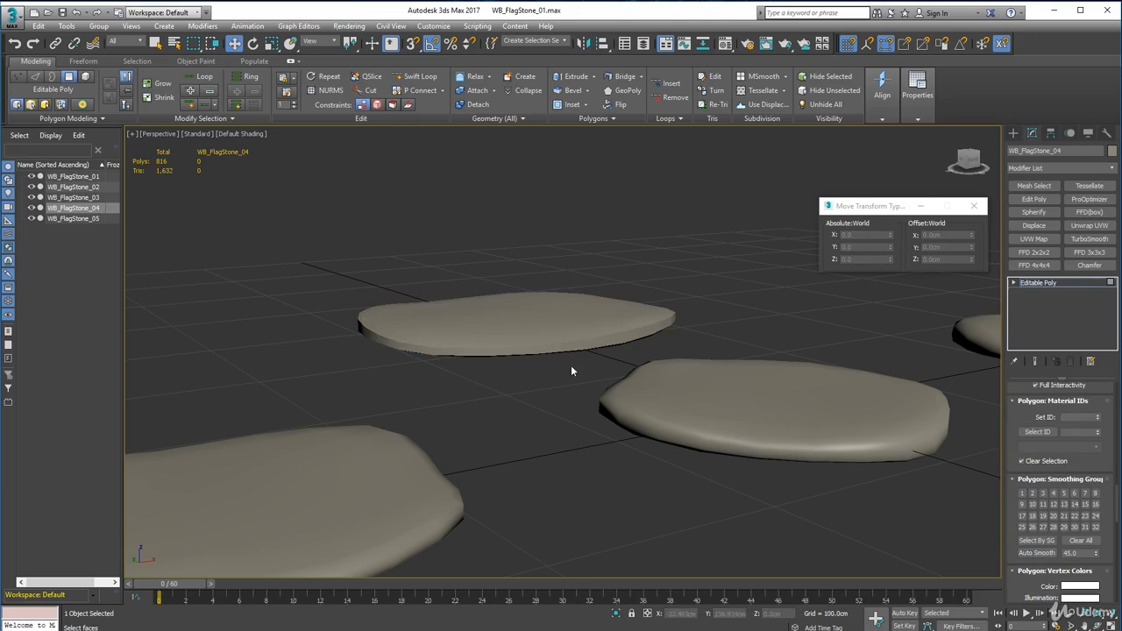
{"action": "mouse_move", "coordinate": [571, 371]}
{"action": "middle_mouse_down", "text": "alt"}
{"action": "mouse_move", "coordinate": [551, 400]}
{"action": "mouse_move", "coordinate": [588, 364]}
{"action": "middle_mouse_up", "text": "alt"}
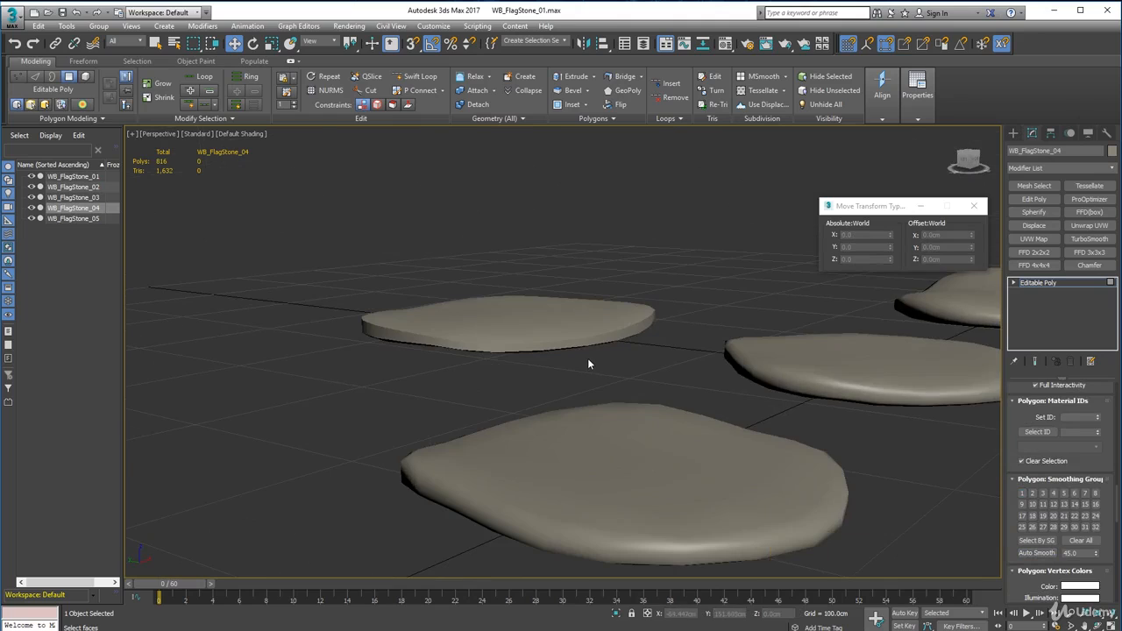
{"action": "scroll", "coordinate": [587, 364], "scroll_direction": "up", "scroll_amount": 6}
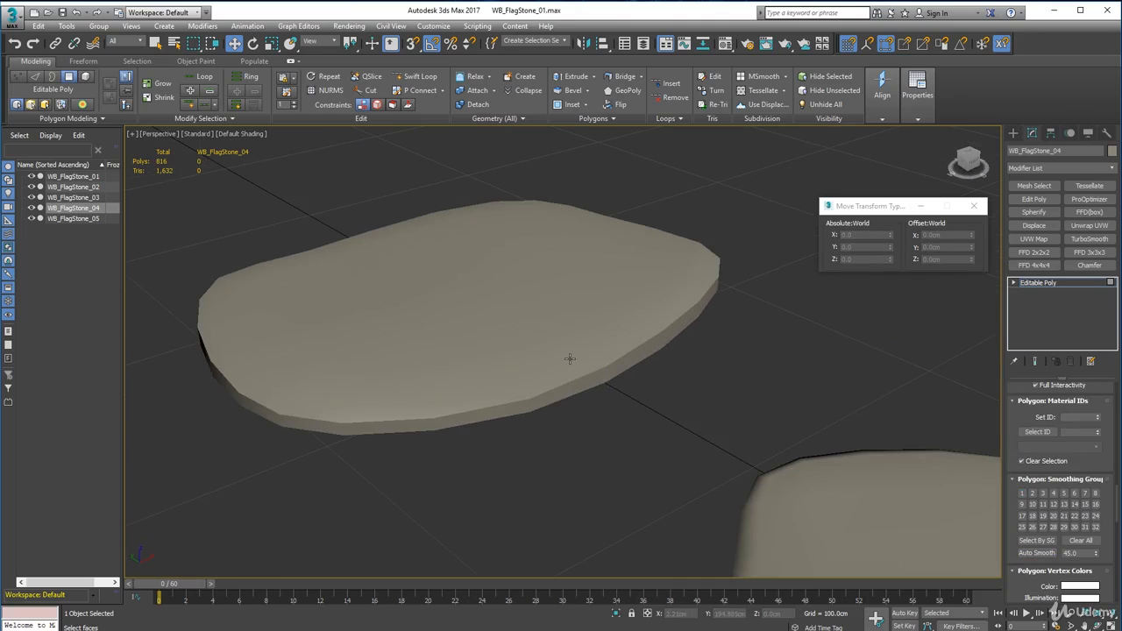
{"action": "scroll", "coordinate": [570, 359], "scroll_direction": "down", "scroll_amount": 2}
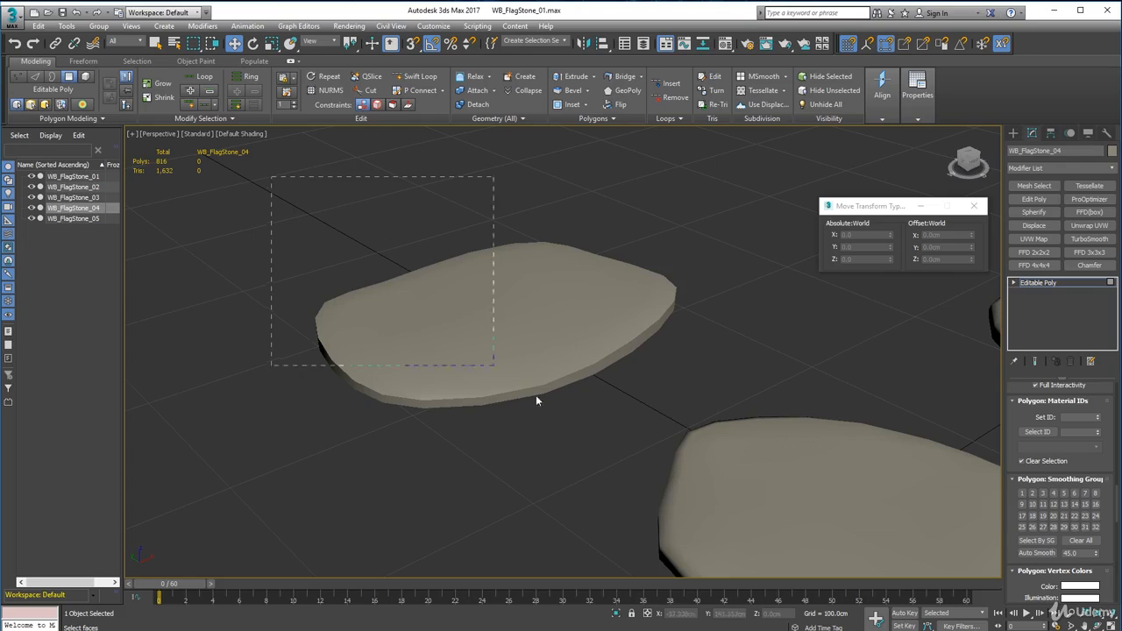
Step: Select all polygons of WB_FlagStone_04, apply Auto Smooth with a threshold of 90 and deselect them
{"action": "left_click_drag", "start_coordinate": [720, 406], "coordinate": [685, 417]}
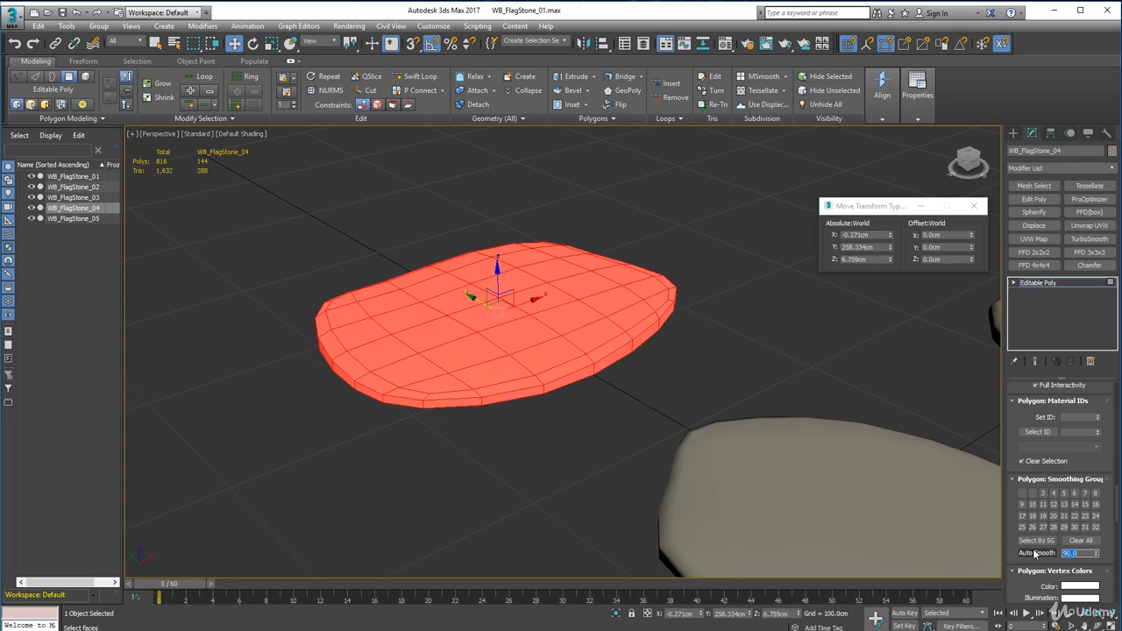
{"action": "left_click", "coordinate": [1036, 554]}
{"action": "left_click", "coordinate": [522, 483]}
{"action": "middle_click_drag", "start_coordinate": [512, 434], "coordinate": [664, 393], "text": "alt"}
{"action": "middle_click_drag", "start_coordinate": [567, 371], "coordinate": [1117, 404], "text": "alt"}
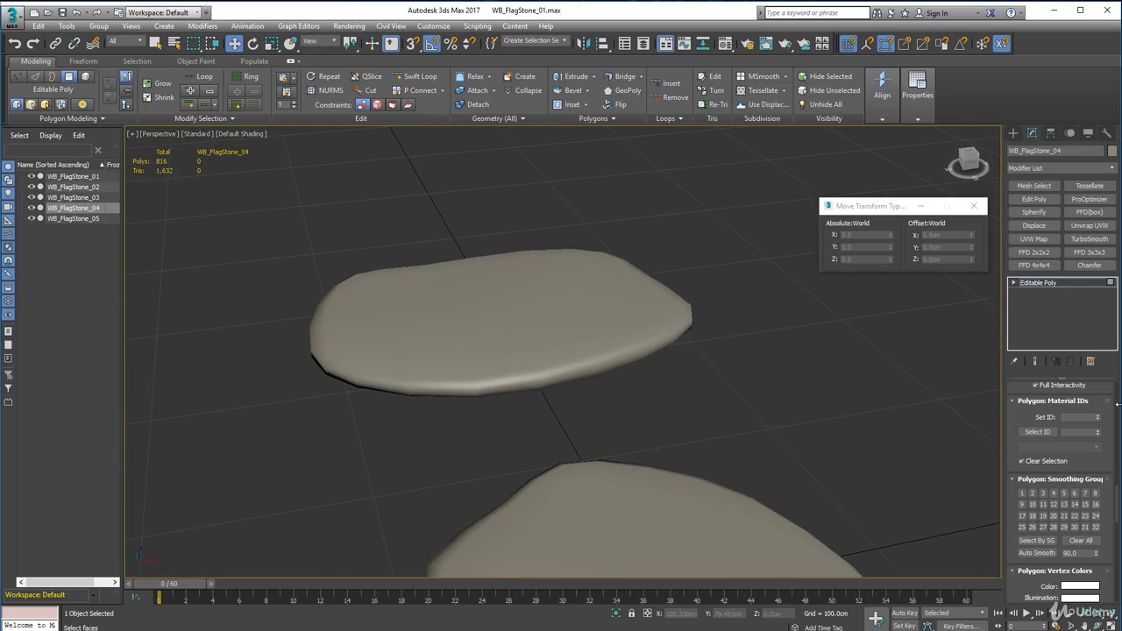
Step: Switch WB_FlagStone_04 to vertex level and select seven vertices in the central column of its surface
{"action": "left_click_drag", "start_coordinate": [1109, 423], "coordinate": [1102, 576]}
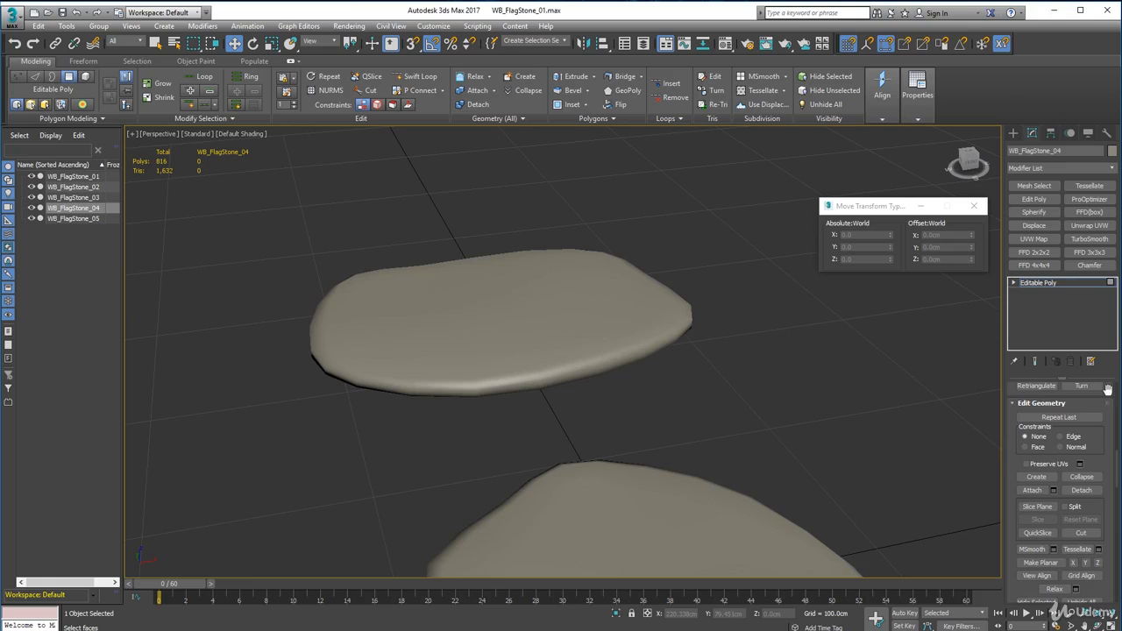
{"action": "scroll", "coordinate": [1107, 389], "scroll_direction": "up", "scroll_amount": 5}
{"action": "scroll", "coordinate": [1011, 392], "scroll_direction": "up", "scroll_amount": 5}
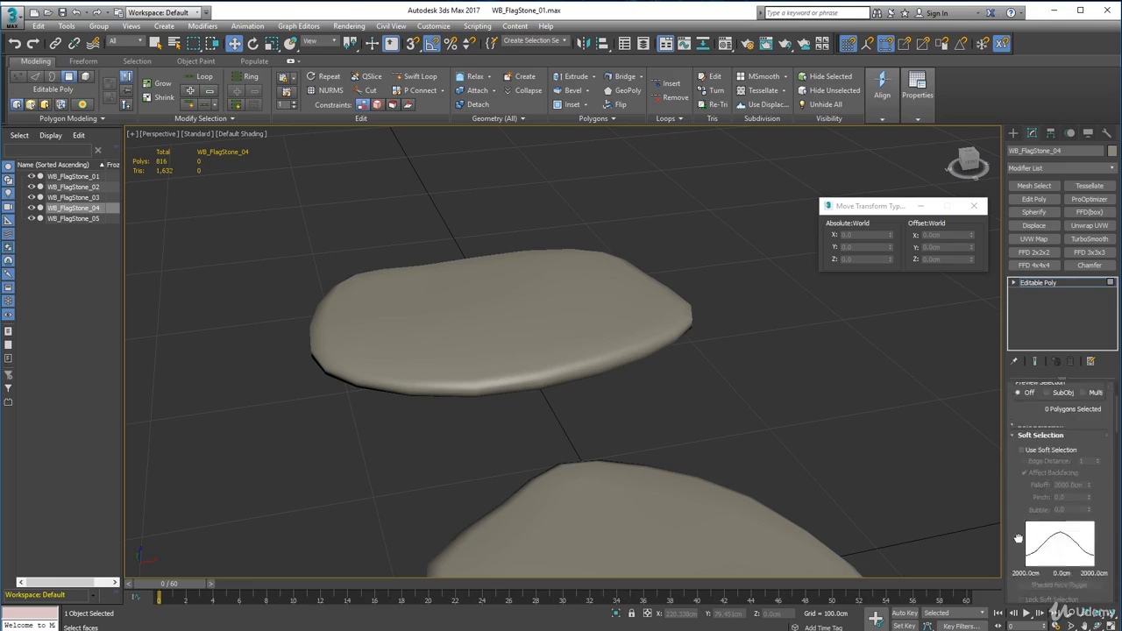
{"action": "left_click", "coordinate": [1031, 402]}
{"action": "middle_click_drag", "start_coordinate": [703, 395], "coordinate": [618, 310], "text": "alt"}
{"action": "left_click_drag", "start_coordinate": [501, 304], "coordinate": [524, 332]}
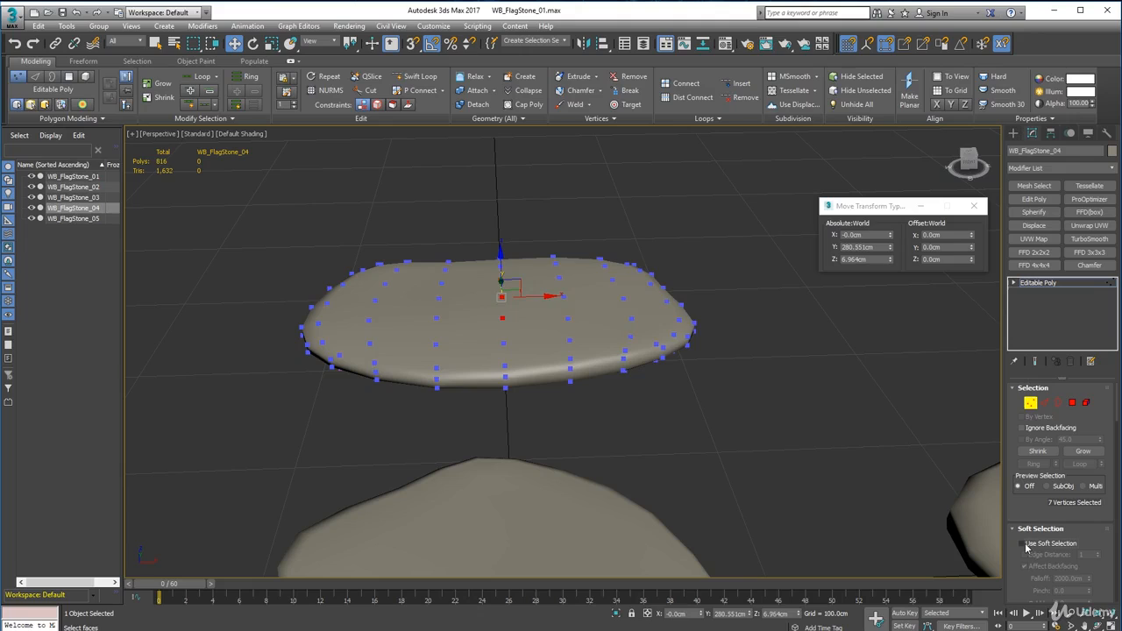
Step: Enable Soft Selection with a falloff of 220 cm, a pinch of 0.9 and a bubble of -0.97
{"action": "left_click", "coordinate": [1026, 544]}
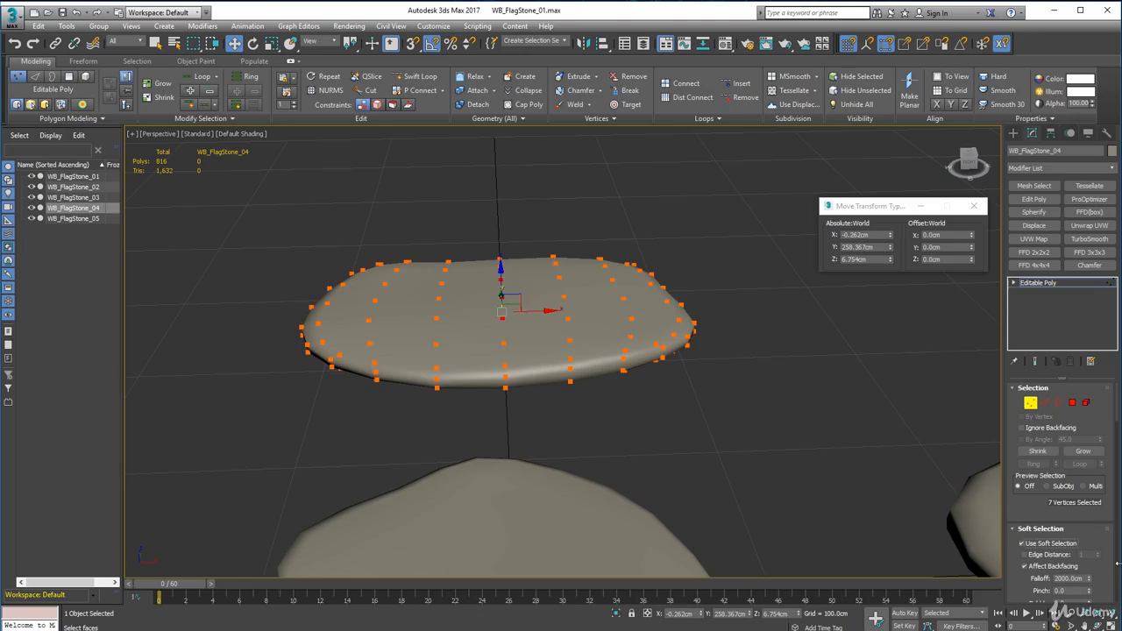
{"action": "left_click_drag", "start_coordinate": [1111, 569], "coordinate": [1096, 500]}
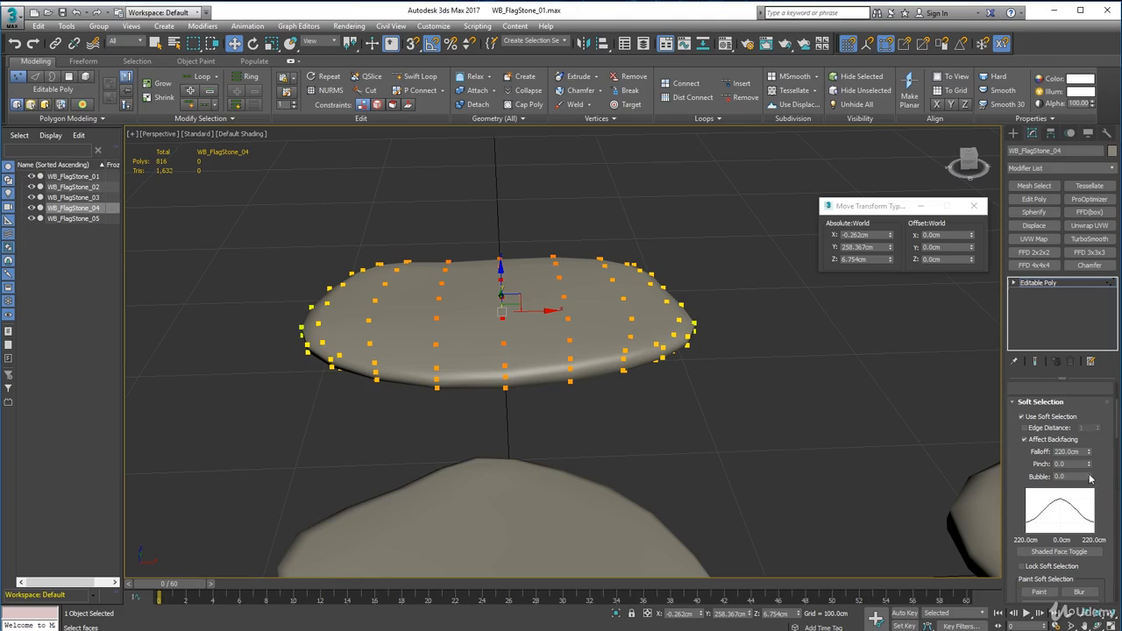
{"action": "left_click_drag", "start_coordinate": [1091, 478], "coordinate": [10, 544]}
{"action": "left_click_drag", "start_coordinate": [1091, 465], "coordinate": [12, 417]}
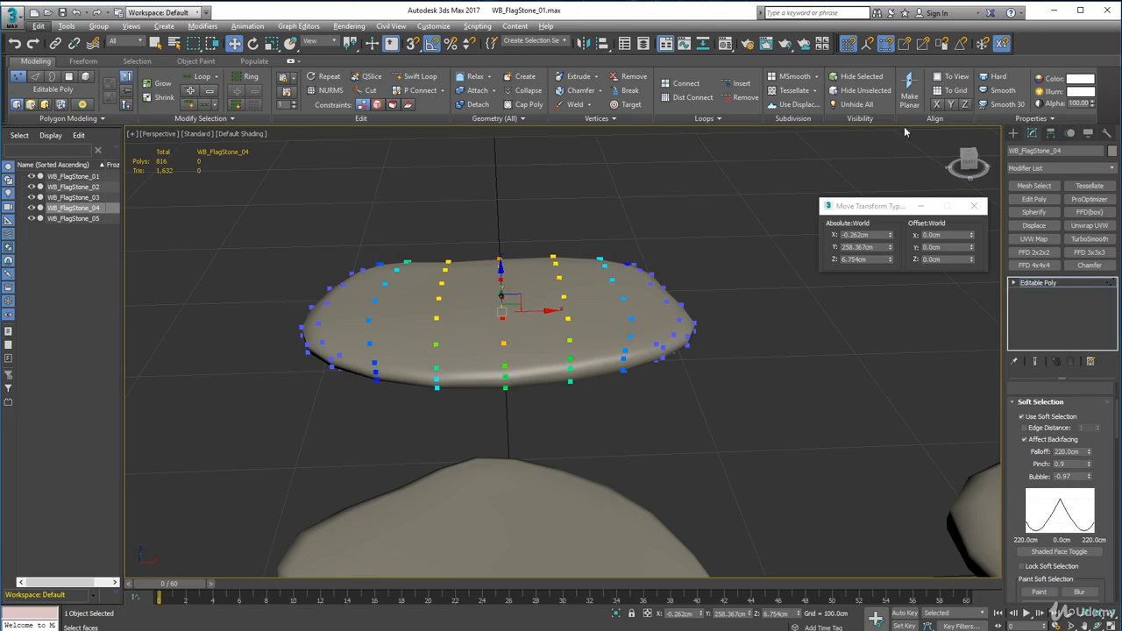
Step: Lower the soft-selected vertices of WB_FlagStone_04 about 8.7 cm along Z and deselect them
{"action": "middle_click_drag", "start_coordinate": [251, 452], "coordinate": [312, 451], "text": "alt"}
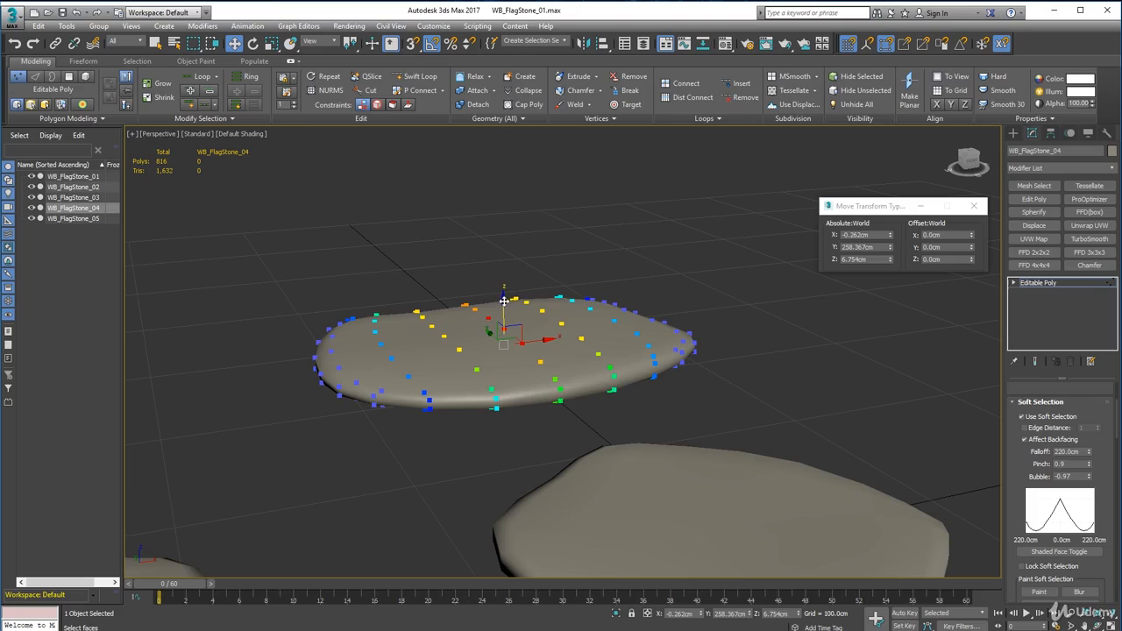
{"action": "left_click_drag", "start_coordinate": [503, 301], "coordinate": [508, 314]}
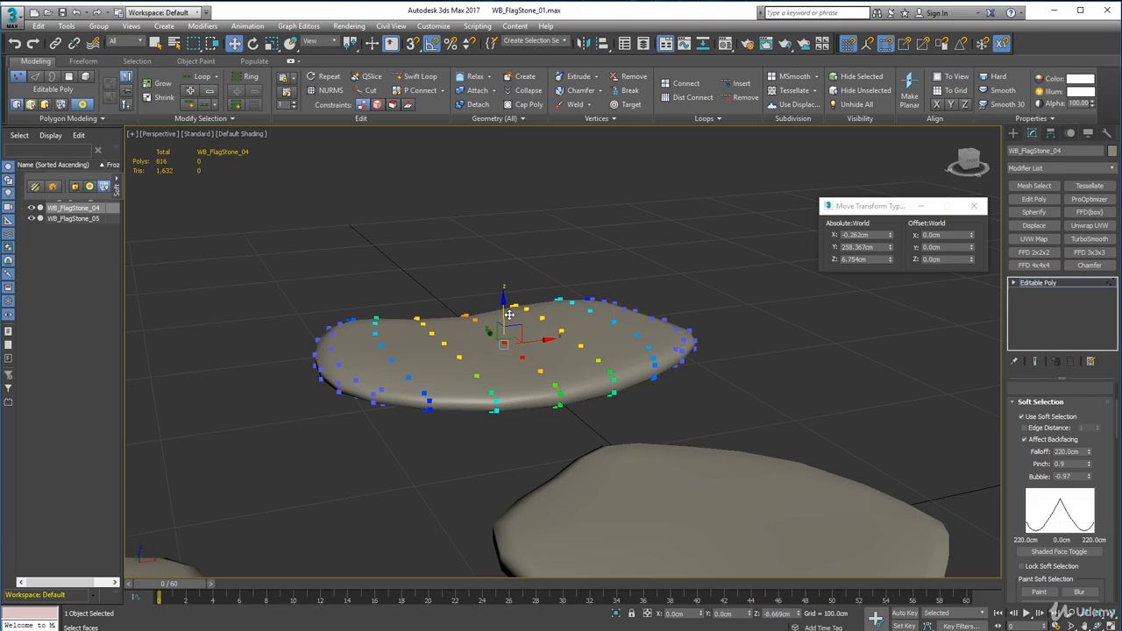
{"action": "left_click_drag", "start_coordinate": [508, 314], "coordinate": [508, 313]}
{"action": "middle_click_drag", "start_coordinate": [466, 406], "coordinate": [424, 414], "text": "alt"}
{"action": "scroll", "coordinate": [423, 414], "scroll_direction": "down", "scroll_amount": 4}
{"action": "left_click", "coordinate": [502, 472]}
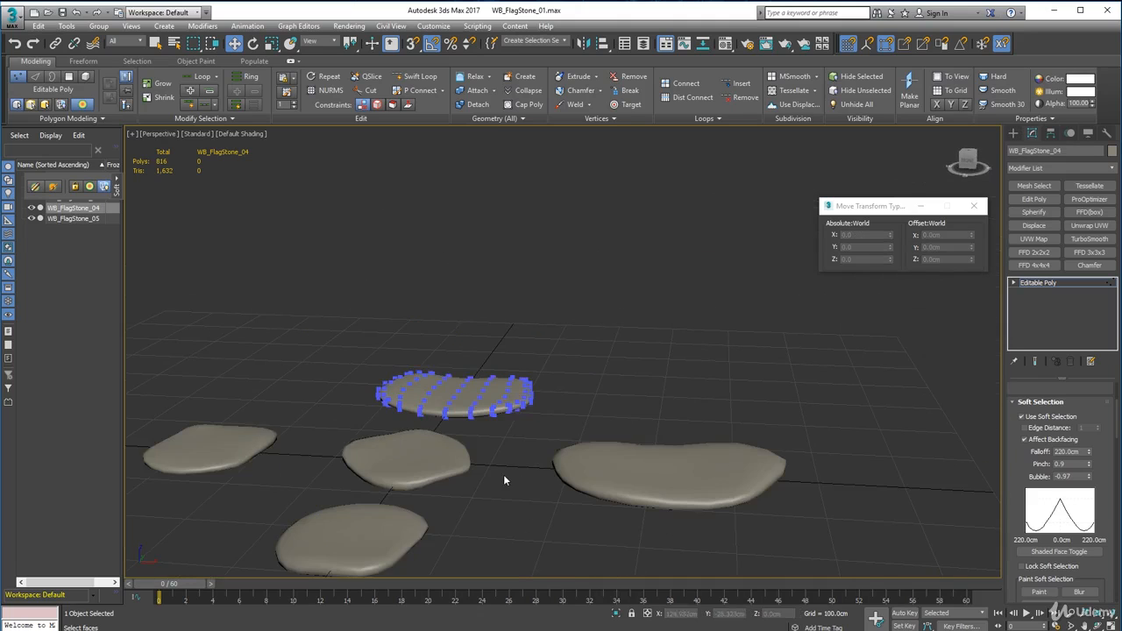
{"action": "middle_click_drag", "start_coordinate": [408, 469], "coordinate": [461, 481], "text": "alt"}
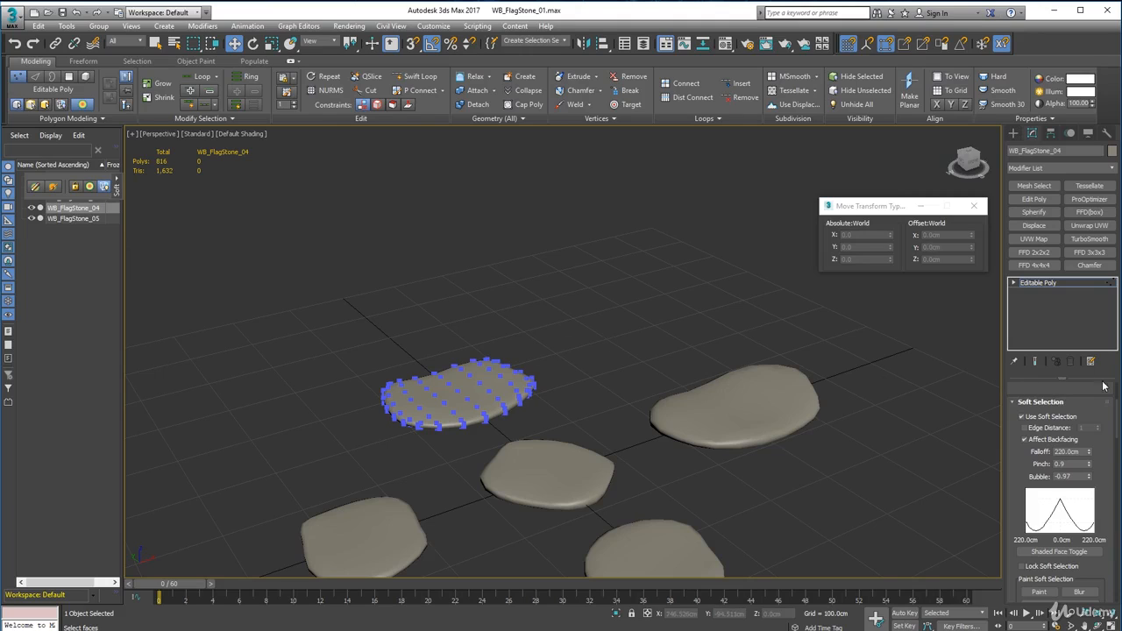
Step: Leave the vertex level of WB_FlagStone_04 and thicken the whole stone by scaling it vertically to about 120 percent (local Y)
{"action": "left_click_drag", "start_coordinate": [1103, 425], "coordinate": [1099, 545]}
{"action": "left_click", "coordinate": [1032, 403]}
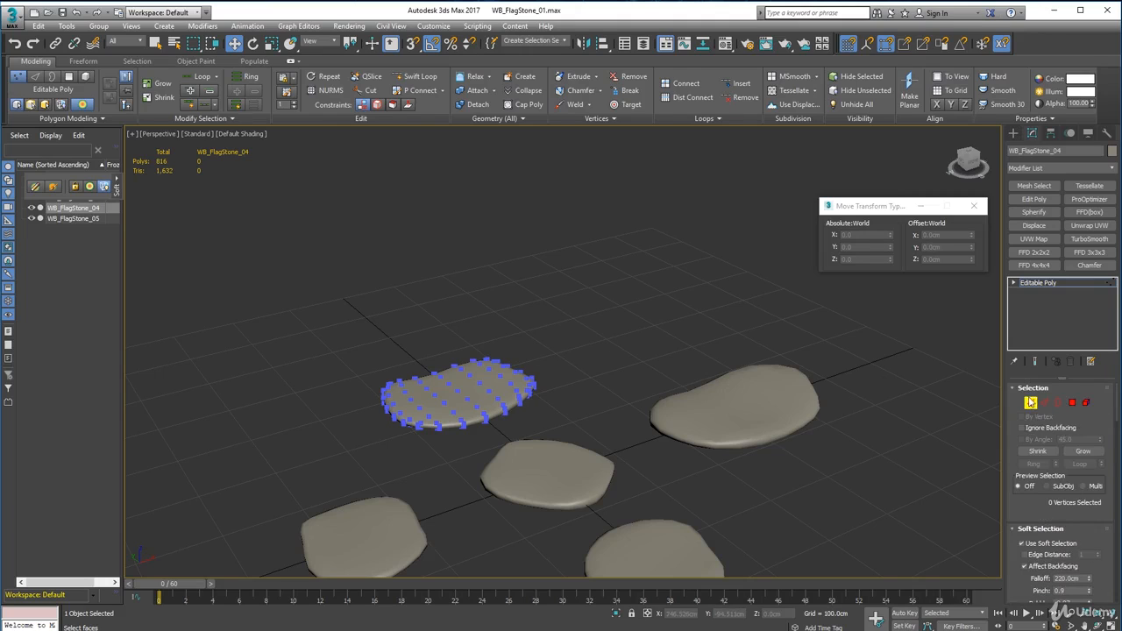
{"action": "left_click", "coordinate": [561, 329]}
{"action": "left_click", "coordinate": [468, 359]}
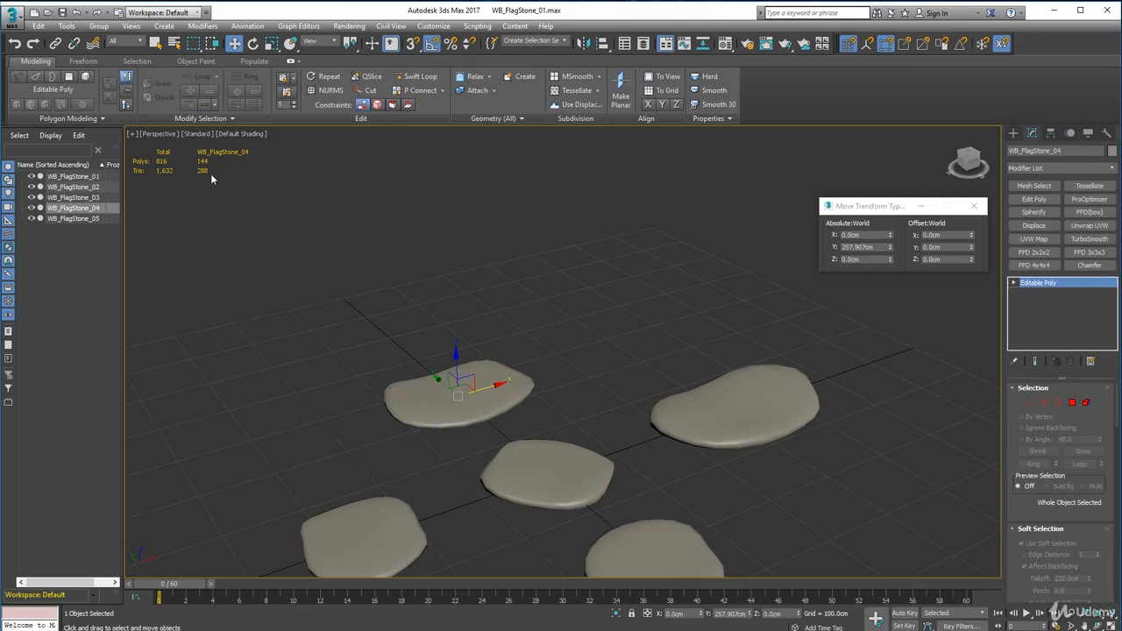
{"action": "key", "text": "z"}
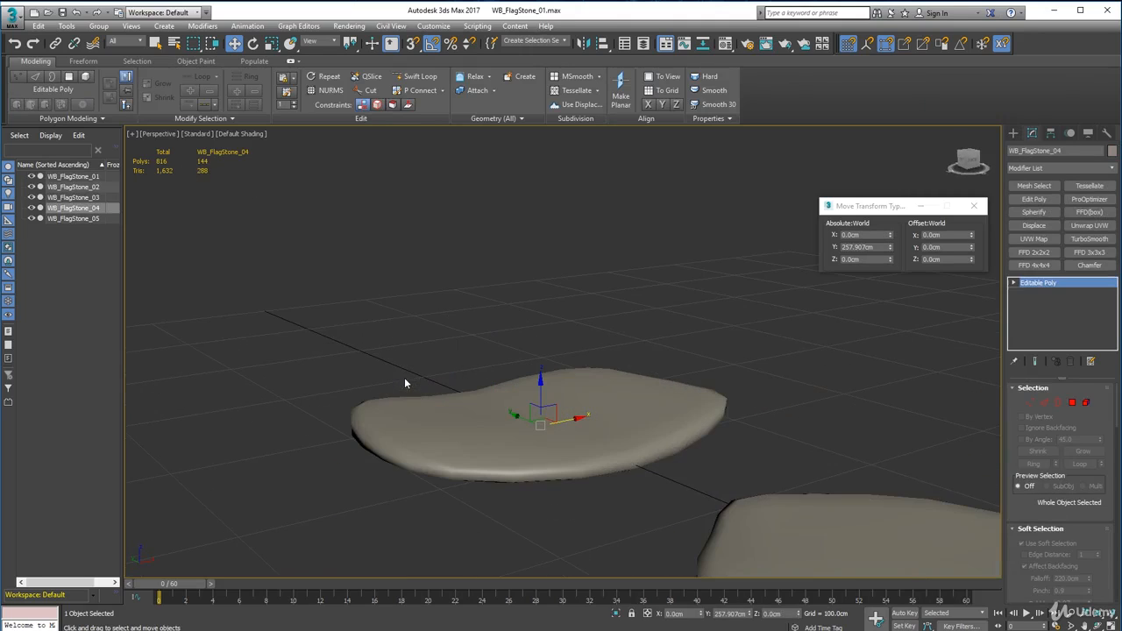
{"action": "left_click", "coordinate": [271, 43]}
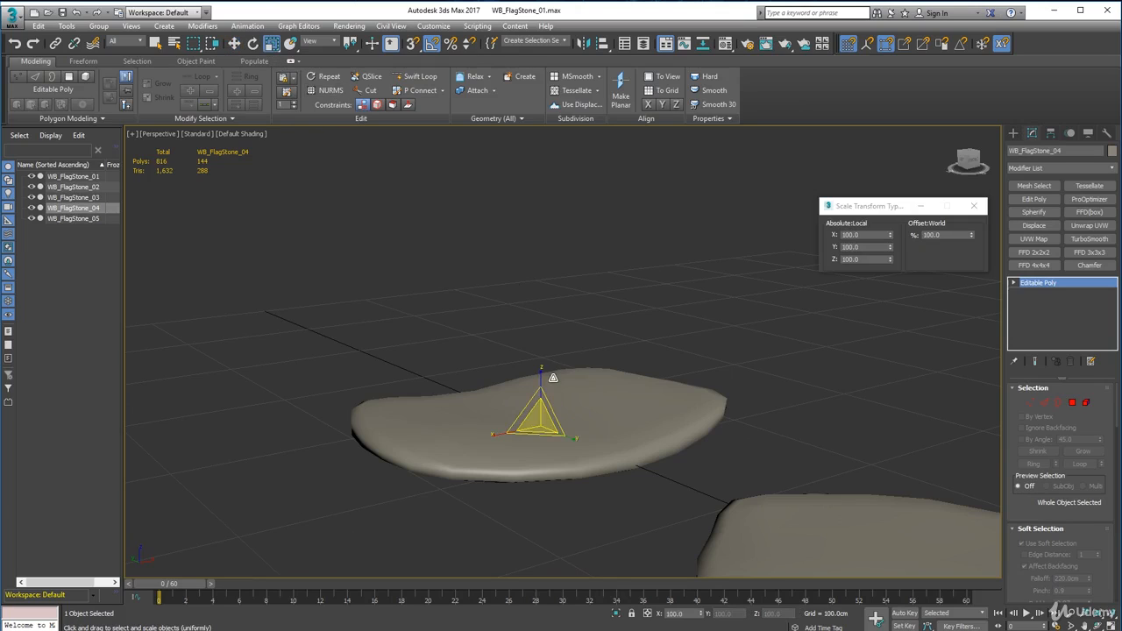
{"action": "mouse_move", "coordinate": [537, 368]}
{"action": "left_mouse_down"}
{"action": "mouse_move", "coordinate": [541, 351]}
{"action": "mouse_move", "coordinate": [543, 361]}
{"action": "left_mouse_up"}
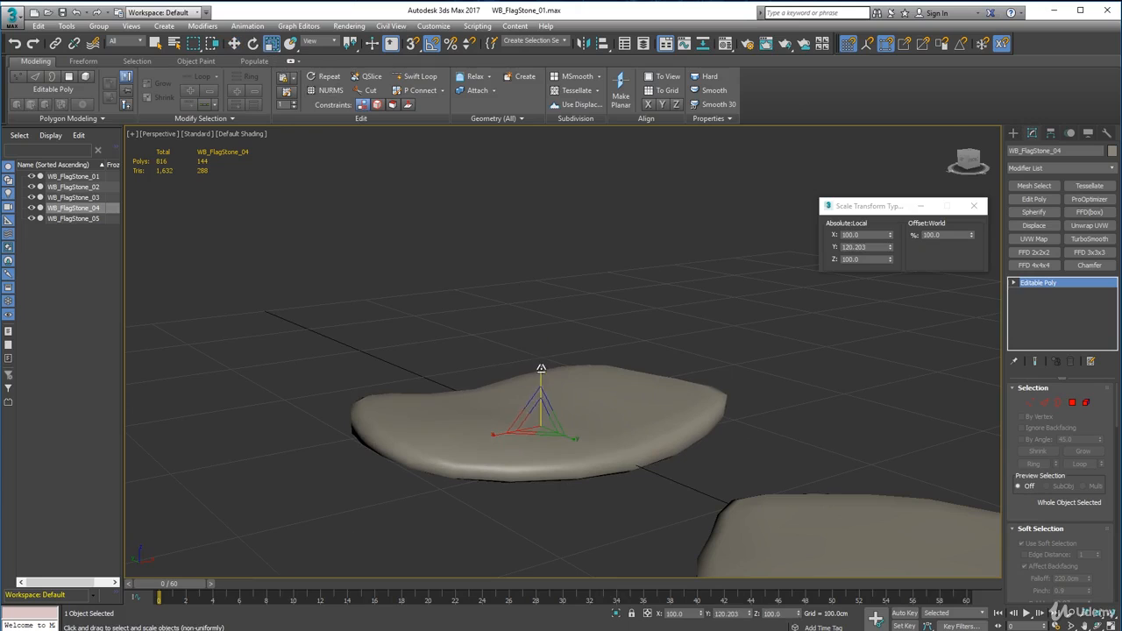
{"action": "middle_click_drag", "start_coordinate": [536, 420], "coordinate": [348, 365], "text": "alt"}
{"action": "scroll", "coordinate": [348, 365], "scroll_direction": "down", "scroll_amount": 4}
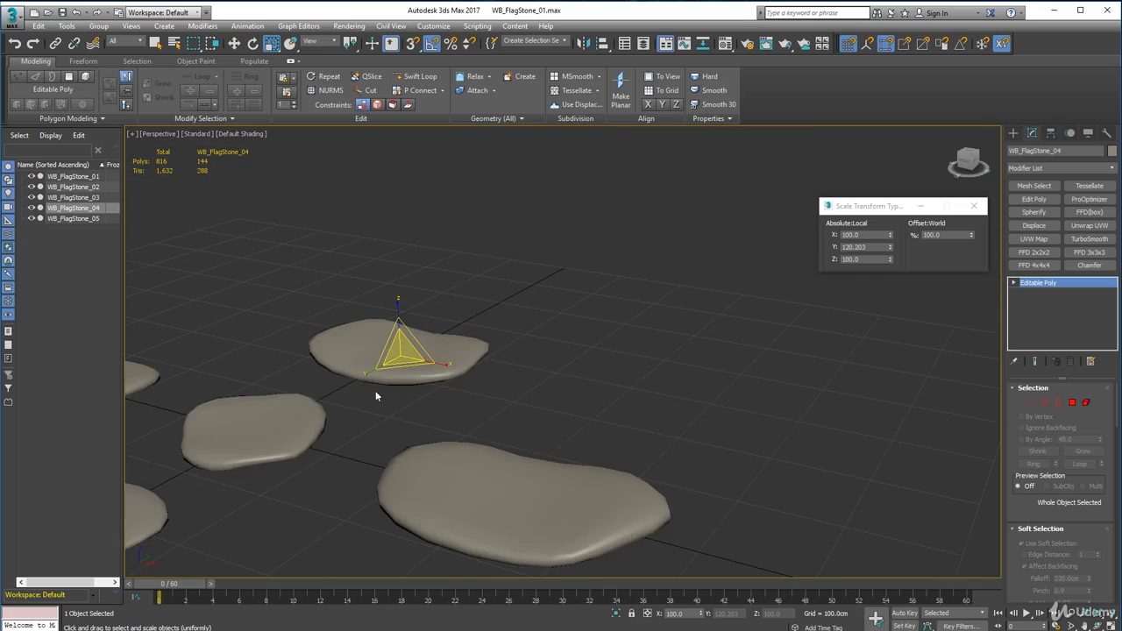
Step: Select WB_FlagStone_05, scale it vertically to about 130 percent (local Y) and deselect it
{"action": "left_click", "coordinate": [446, 510]}
{"action": "middle_click_drag", "start_coordinate": [447, 510], "coordinate": [498, 471], "text": "alt"}
{"action": "left_click_drag", "start_coordinate": [519, 454], "coordinate": [521, 439]}
{"action": "middle_click_drag", "start_coordinate": [450, 515], "coordinate": [770, 360]}
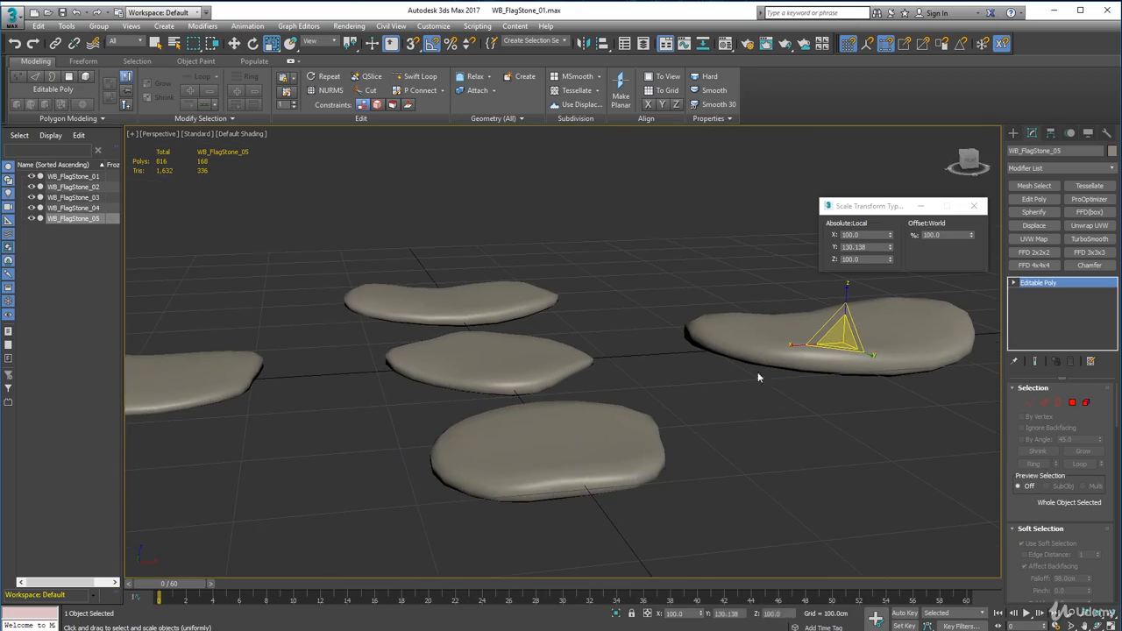
{"action": "left_click", "coordinate": [624, 388]}
Step: Step back through the earlier Perspective views and examine the shapes and thicknesses of the flagstones
{"action": "key", "text": "shift+z"}
{"action": "key", "text": "shift+z"}
{"action": "key", "text": "shift+z"}
{"action": "key", "text": "shift+z"}
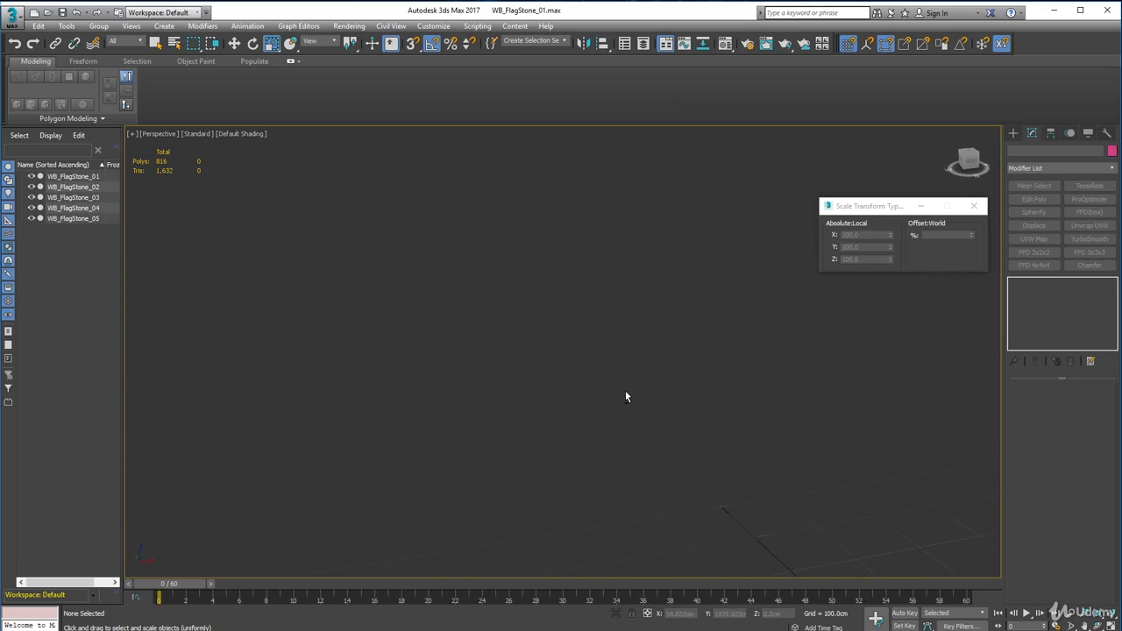
{"action": "left_click", "coordinate": [656, 403]}
{"action": "middle_click_drag", "start_coordinate": [672, 435], "coordinate": [521, 366]}
{"action": "scroll", "coordinate": [521, 374], "scroll_direction": "down", "scroll_amount": 3}
{"action": "scroll", "coordinate": [521, 376], "scroll_direction": "up", "scroll_amount": 3}
{"action": "left_click", "coordinate": [560, 348]}
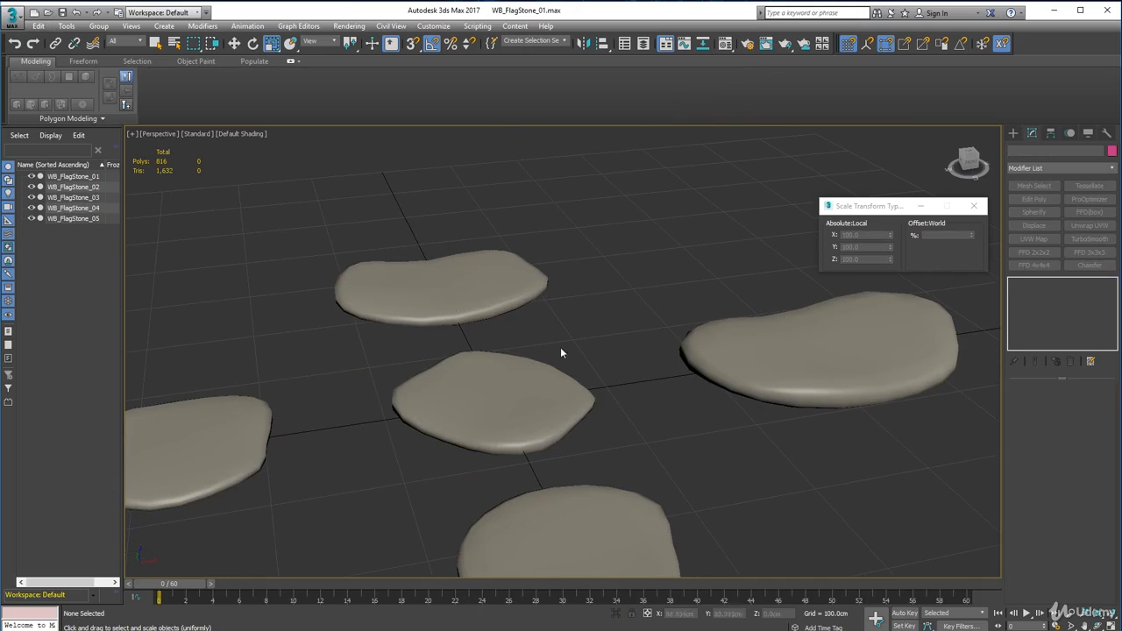
Step: Select WB_FlagStone_01, turn on Edged Faces and select the edge loop running around its side at edge level
{"action": "left_click", "coordinate": [518, 383]}
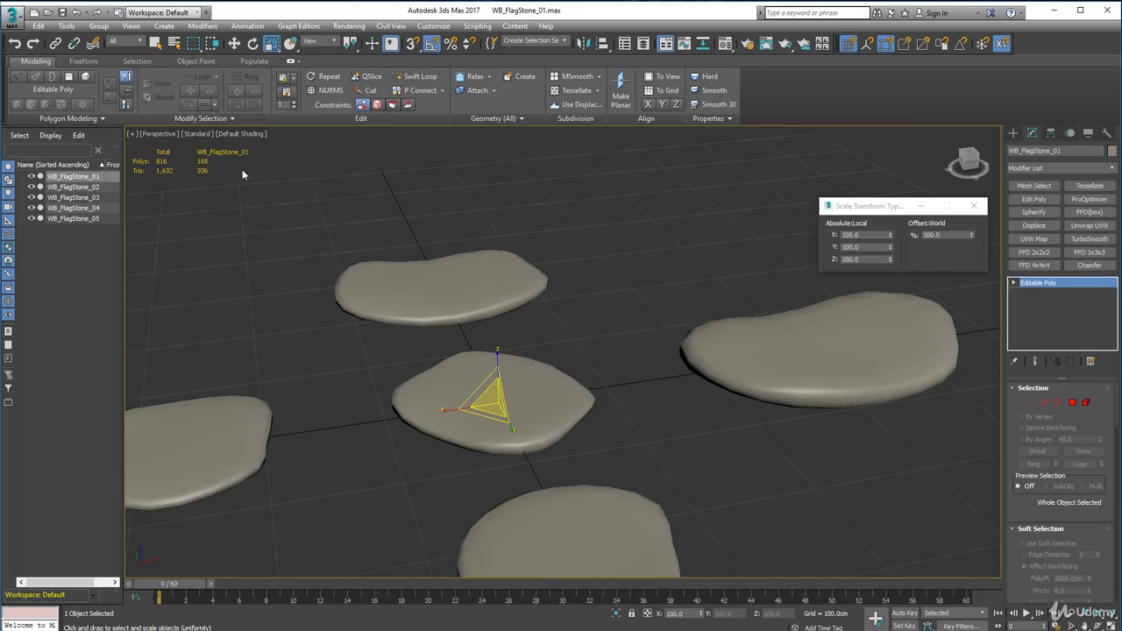
{"action": "left_click", "coordinate": [228, 134]}
{"action": "left_click", "coordinate": [265, 253]}
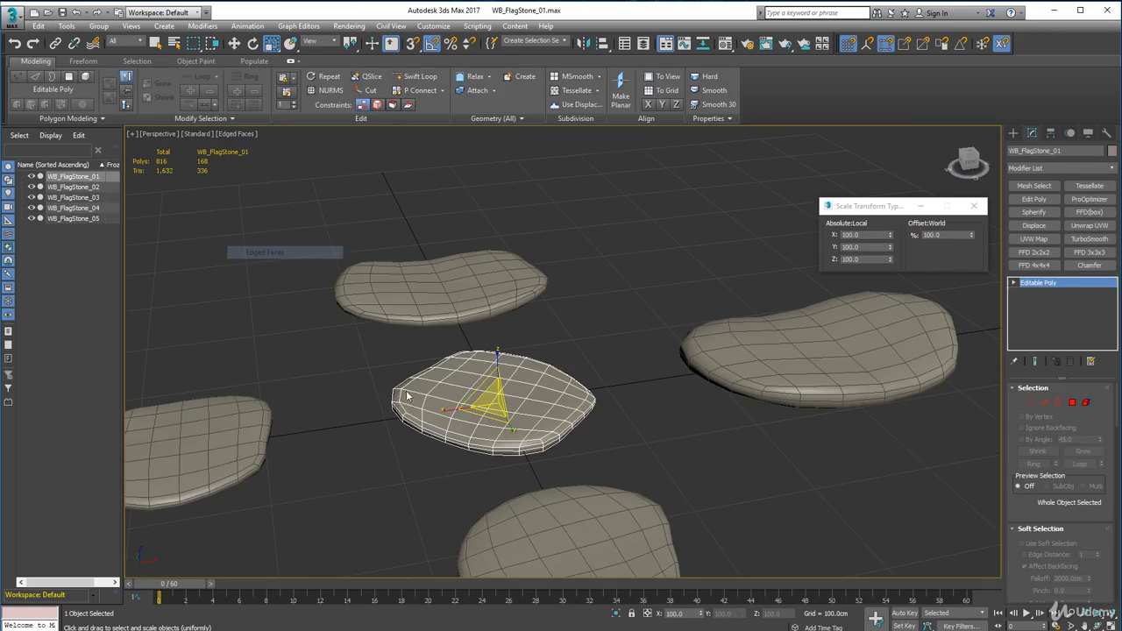
{"action": "middle_click_drag", "start_coordinate": [421, 421], "coordinate": [420, 381], "text": "alt"}
{"action": "left_click", "coordinate": [1045, 402]}
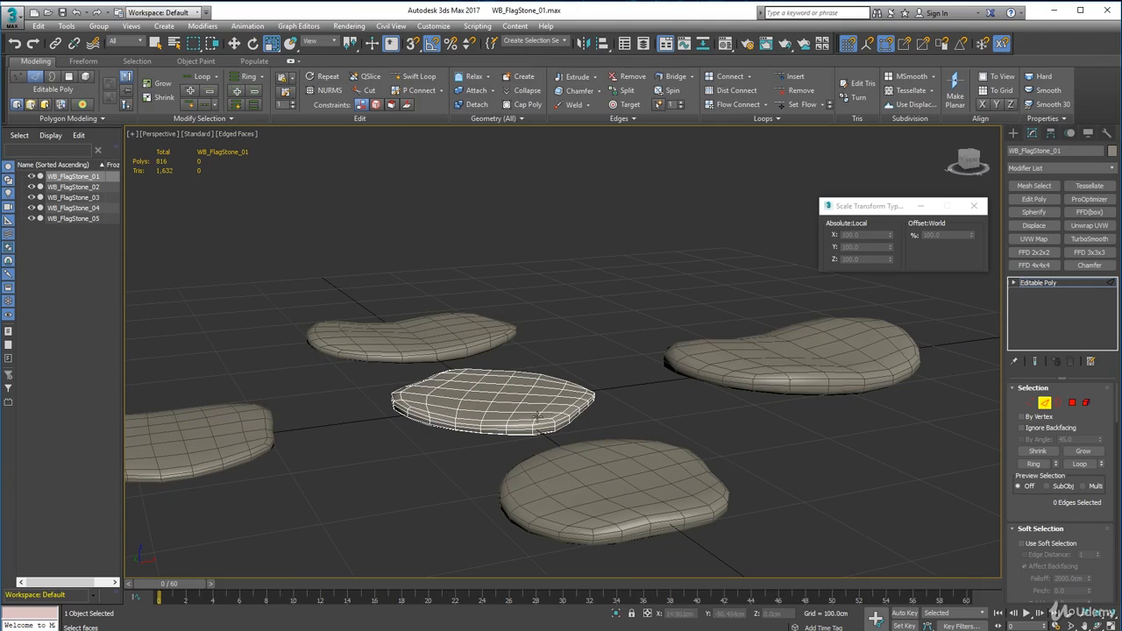
{"action": "double_click", "coordinate": [536, 427]}
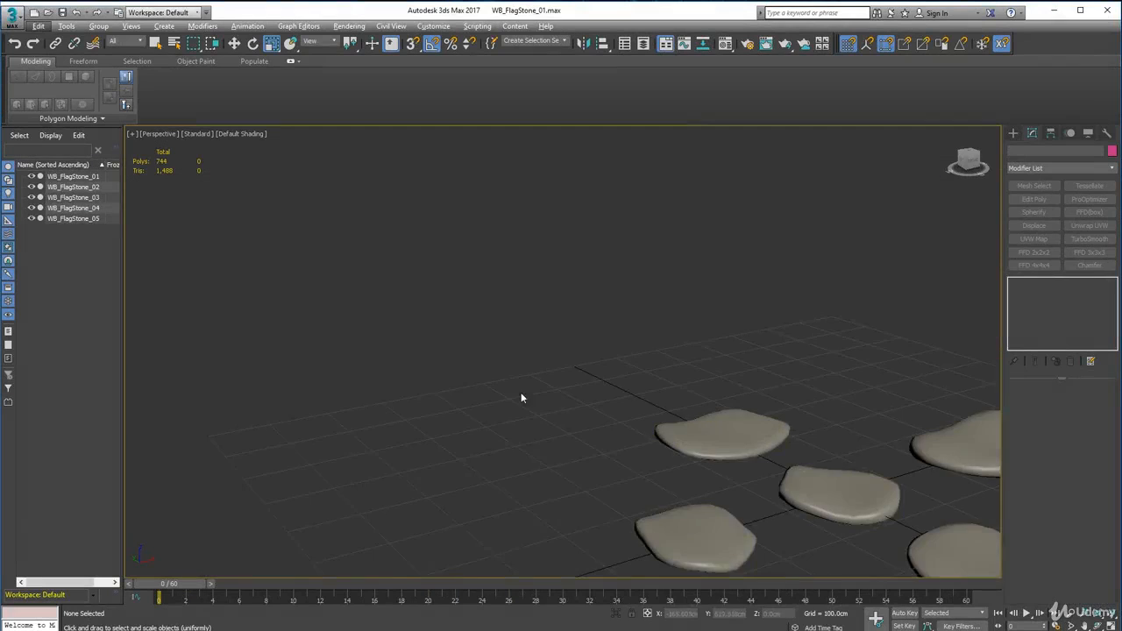
Step: Select WB_FlagStone_04 and thicken it by scaling it vertically to about 142 percent (local Z)
{"action": "middle_click_drag", "start_coordinate": [520, 393], "coordinate": [350, 331]}
{"action": "left_click", "coordinate": [630, 421]}
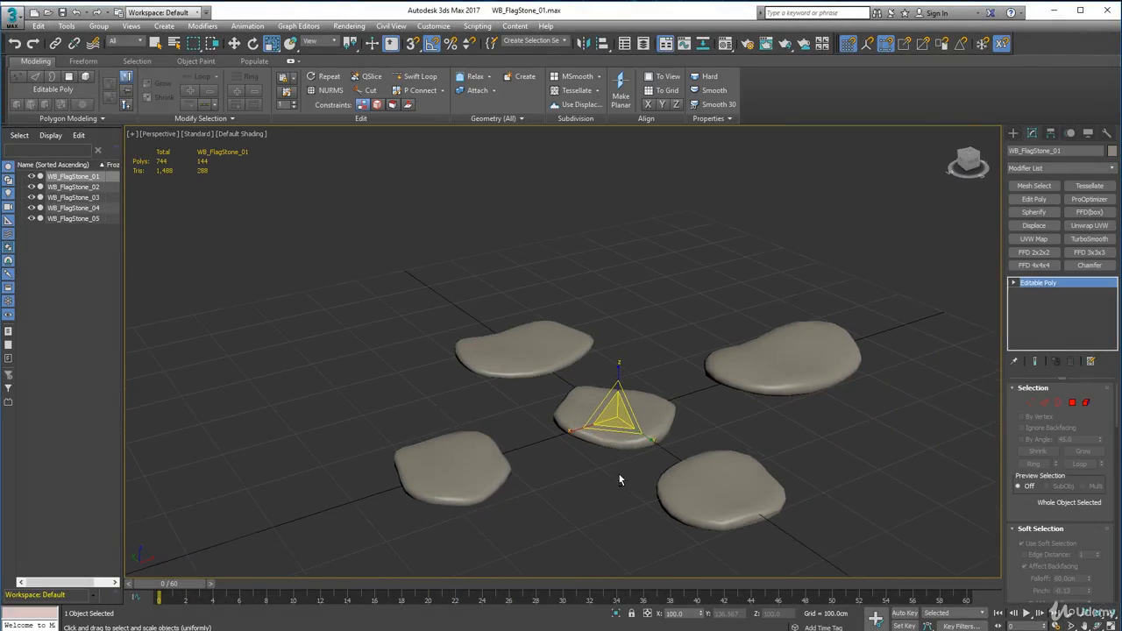
{"action": "middle_click_drag", "start_coordinate": [618, 473], "coordinate": [530, 425]}
{"action": "left_click", "coordinate": [757, 443]}
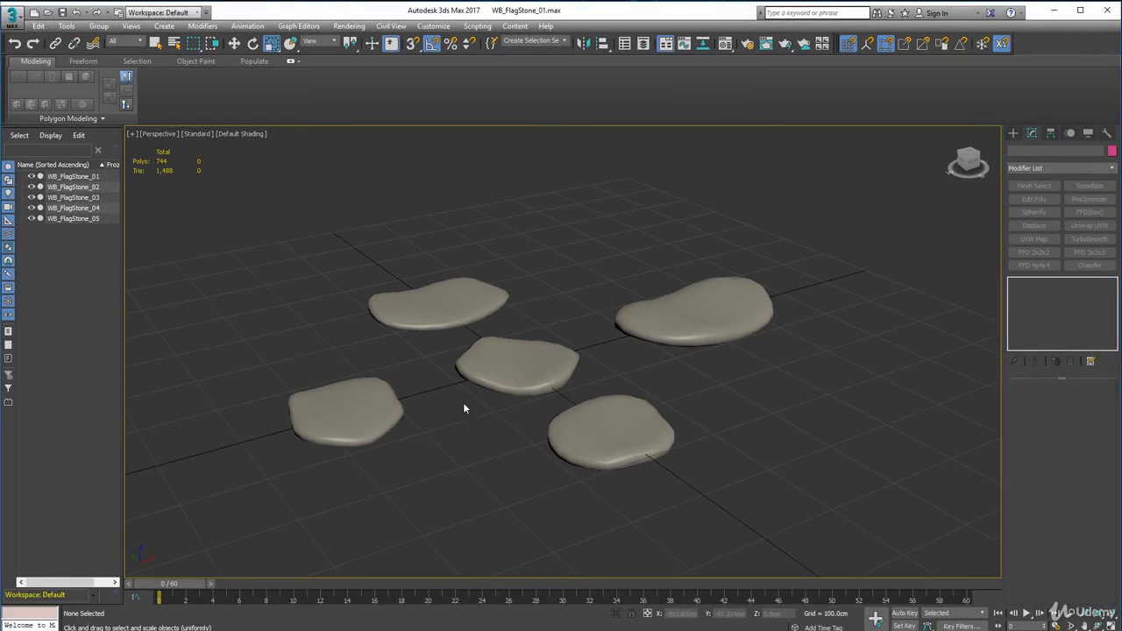
{"action": "middle_click_drag", "start_coordinate": [433, 385], "coordinate": [462, 378]}
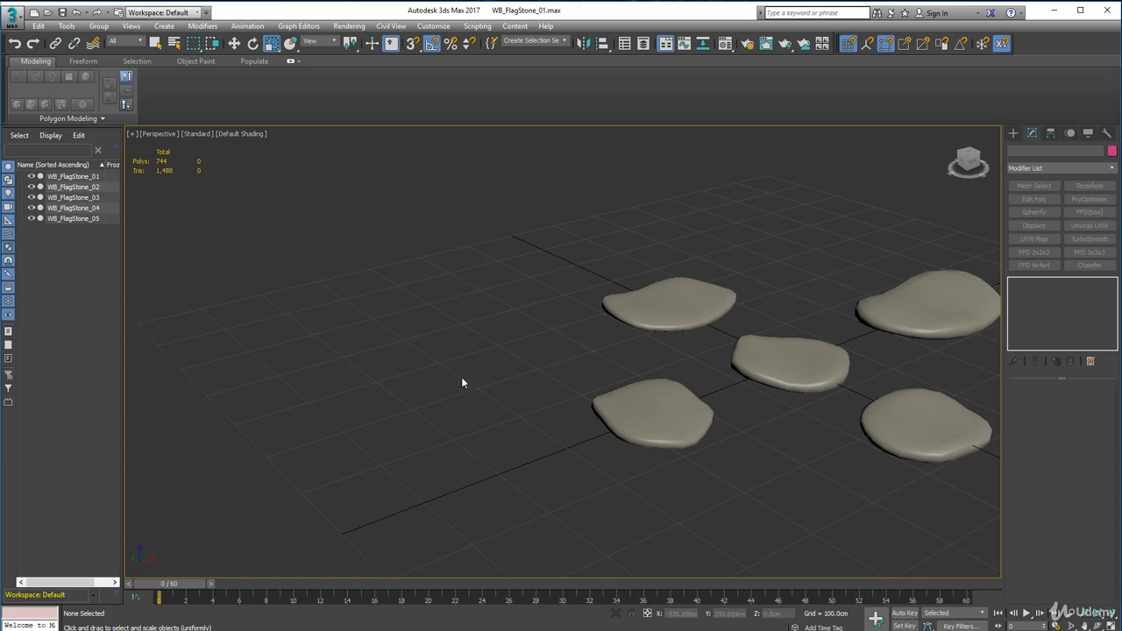
{"action": "left_click", "coordinate": [630, 303]}
{"action": "middle_click_drag", "start_coordinate": [630, 303], "coordinate": [497, 296], "text": "alt"}
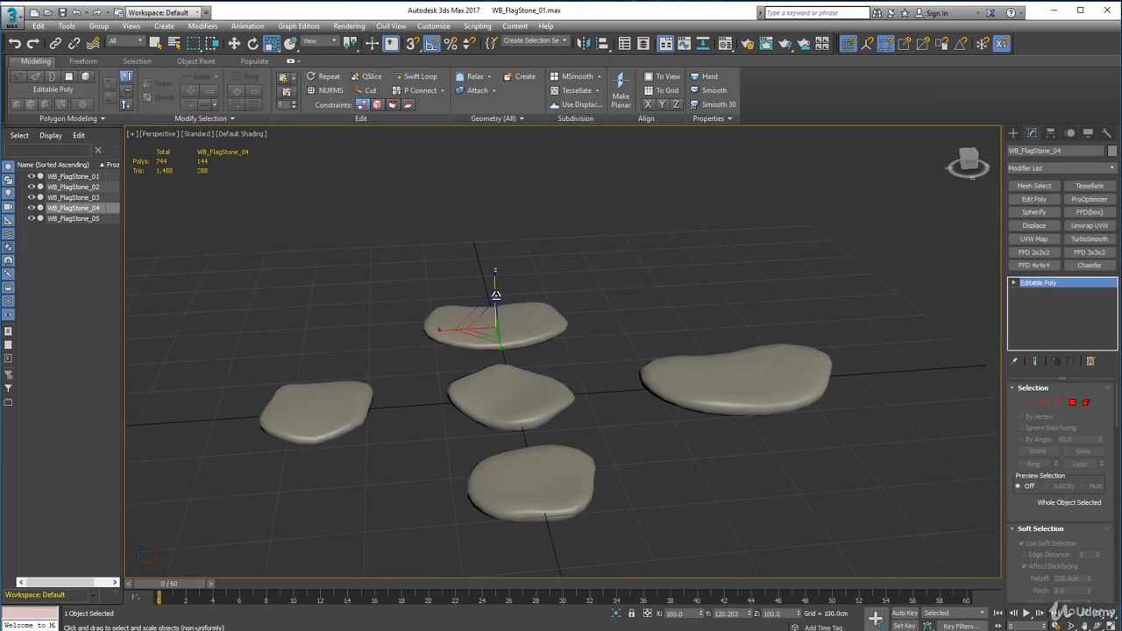
{"action": "left_click_drag", "start_coordinate": [494, 281], "coordinate": [491, 252]}
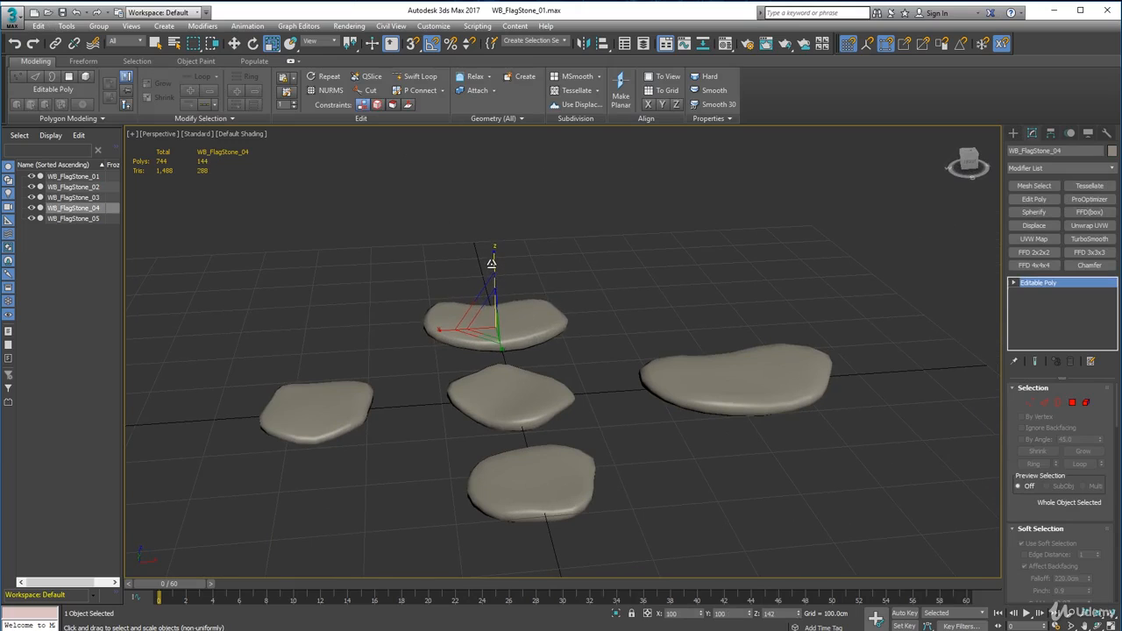
Step: Examine the shapes and thicknesses of all five flagstones from several angles, checking WB_FlagStone_01 and WB_FlagStone_02, and leave nothing selected
{"action": "middle_click_drag", "start_coordinate": [562, 386], "coordinate": [621, 390], "text": "alt"}
{"action": "left_click", "coordinate": [578, 369]}
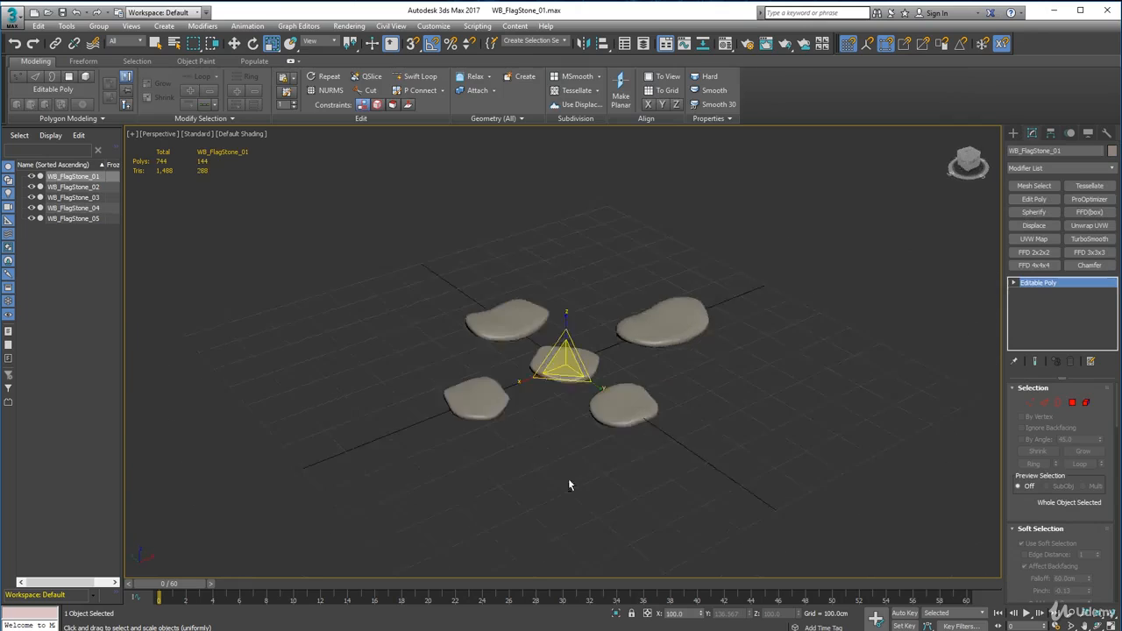
{"action": "mouse_move", "coordinate": [569, 480]}
{"action": "middle_mouse_down", "text": "alt"}
{"action": "mouse_move", "coordinate": [516, 514]}
{"action": "mouse_move", "coordinate": [553, 480]}
{"action": "mouse_move", "coordinate": [552, 556]}
{"action": "mouse_move", "coordinate": [549, 468]}
{"action": "mouse_move", "coordinate": [564, 478]}
{"action": "middle_mouse_up", "text": "alt"}
{"action": "scroll", "coordinate": [565, 475], "scroll_direction": "up", "scroll_amount": 6}
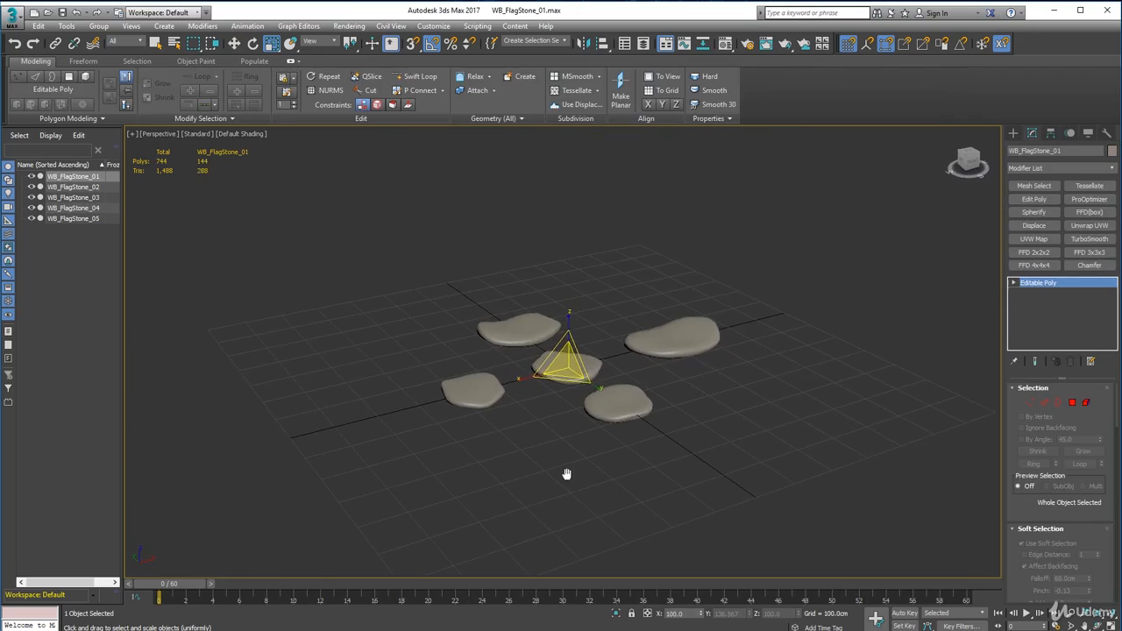
{"action": "middle_click_drag", "start_coordinate": [552, 336], "coordinate": [533, 412]}
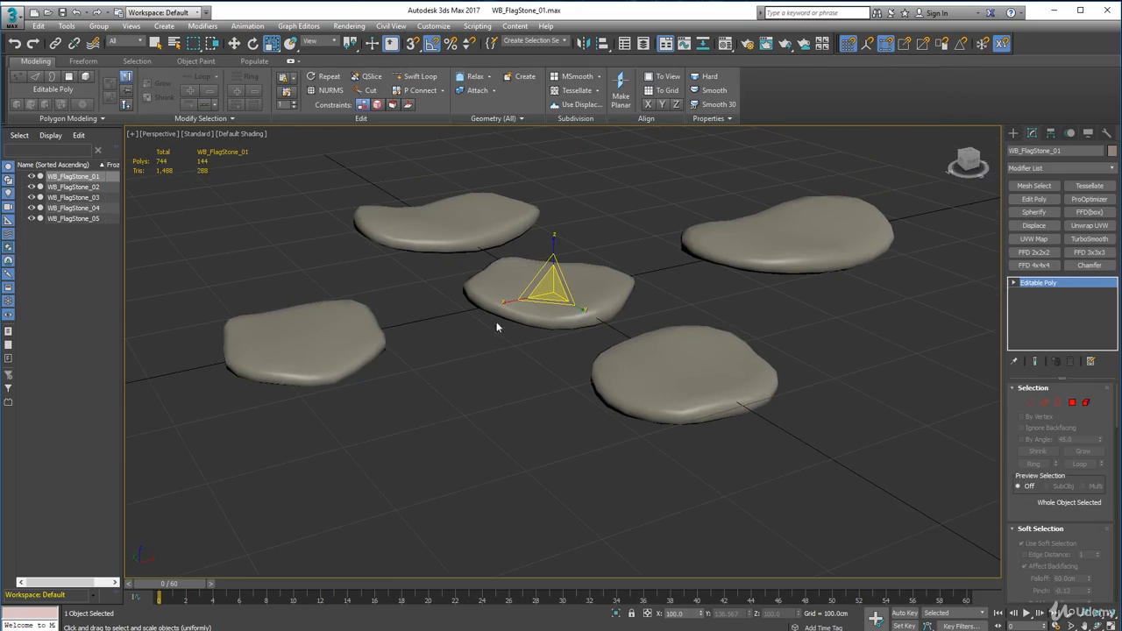
{"action": "left_click", "coordinate": [645, 319]}
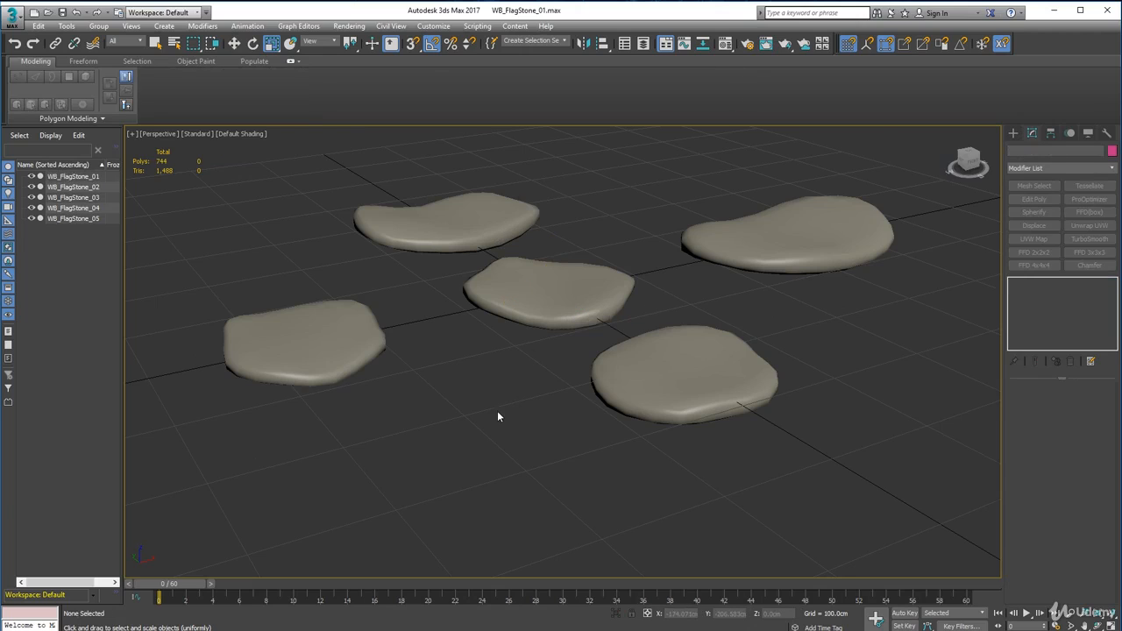
{"action": "left_click", "coordinate": [616, 397]}
{"action": "mouse_move", "coordinate": [521, 443]}
{"action": "middle_mouse_down", "text": "alt"}
{"action": "mouse_move", "coordinate": [527, 322]}
{"action": "mouse_move", "coordinate": [511, 399]}
{"action": "mouse_move", "coordinate": [508, 536]}
{"action": "mouse_move", "coordinate": [511, 465]}
{"action": "mouse_move", "coordinate": [477, 419]}
{"action": "mouse_move", "coordinate": [488, 435]}
{"action": "mouse_move", "coordinate": [506, 419]}
{"action": "mouse_move", "coordinate": [508, 431]}
{"action": "middle_mouse_up", "text": "alt"}
{"action": "scroll", "coordinate": [511, 465], "scroll_direction": "down", "scroll_amount": 4}
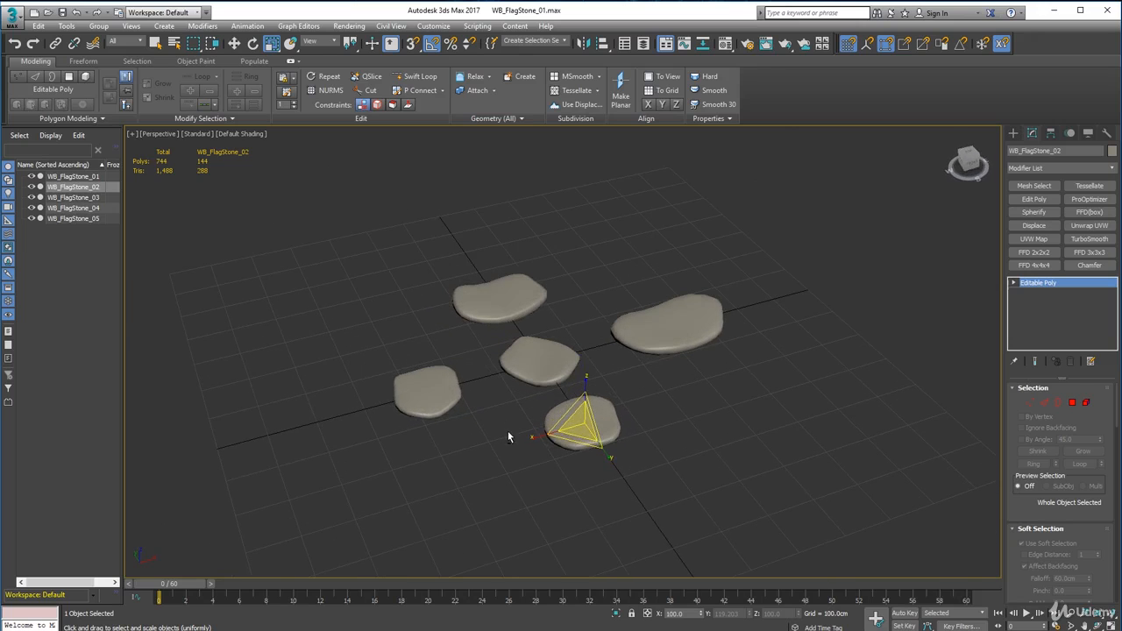
{"action": "left_click", "coordinate": [379, 259]}
Step: Save the scene as a new file named HD_FlagStone_All in the High_Detail folder and clear the selection
{"action": "left_click", "coordinate": [21, 17]}
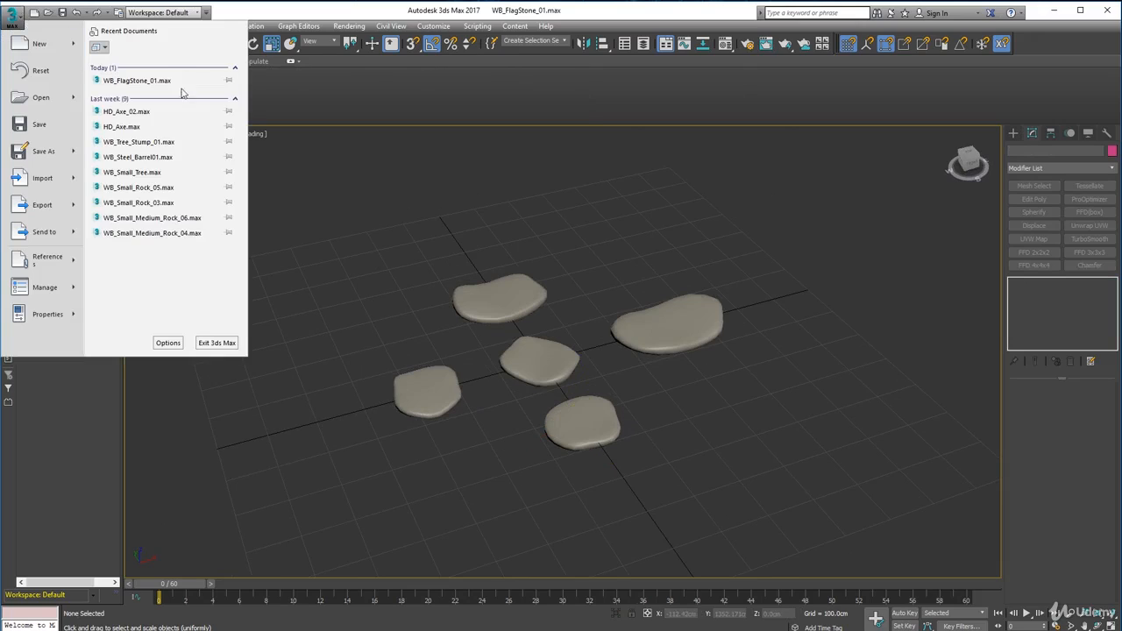
{"action": "left_click", "coordinate": [51, 152]}
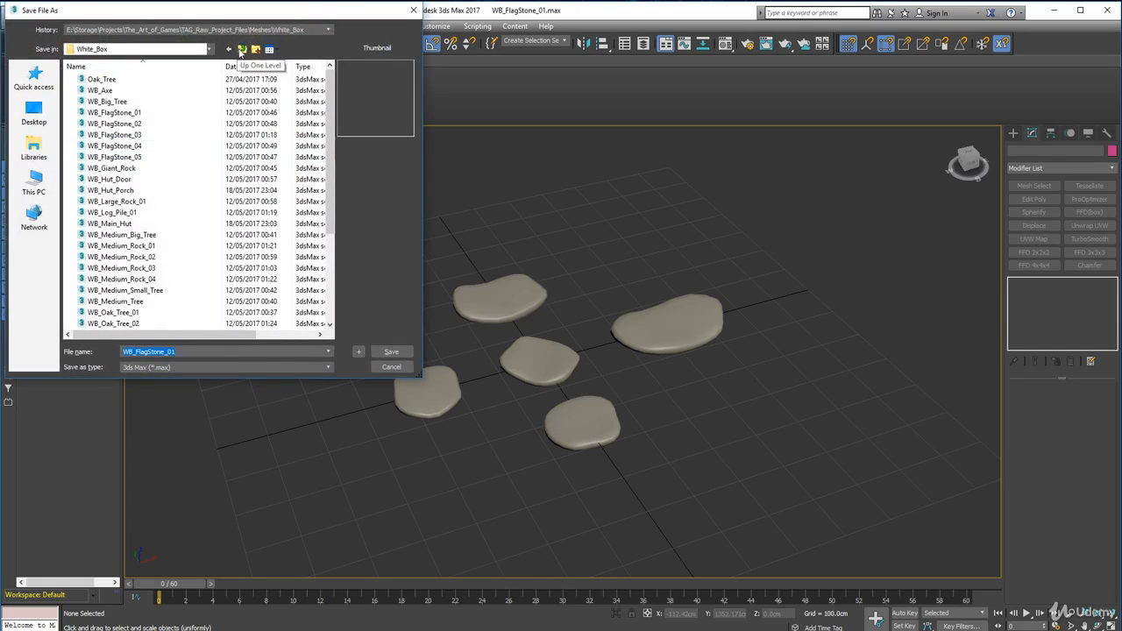
{"action": "left_click", "coordinate": [241, 50]}
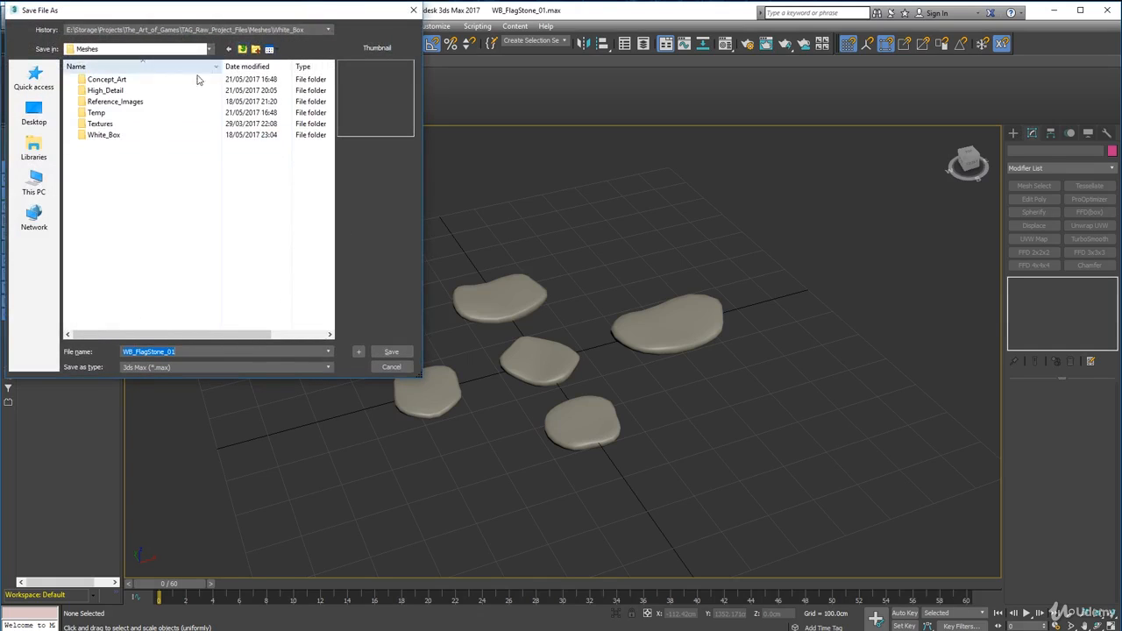
{"action": "double_click", "coordinate": [105, 90]}
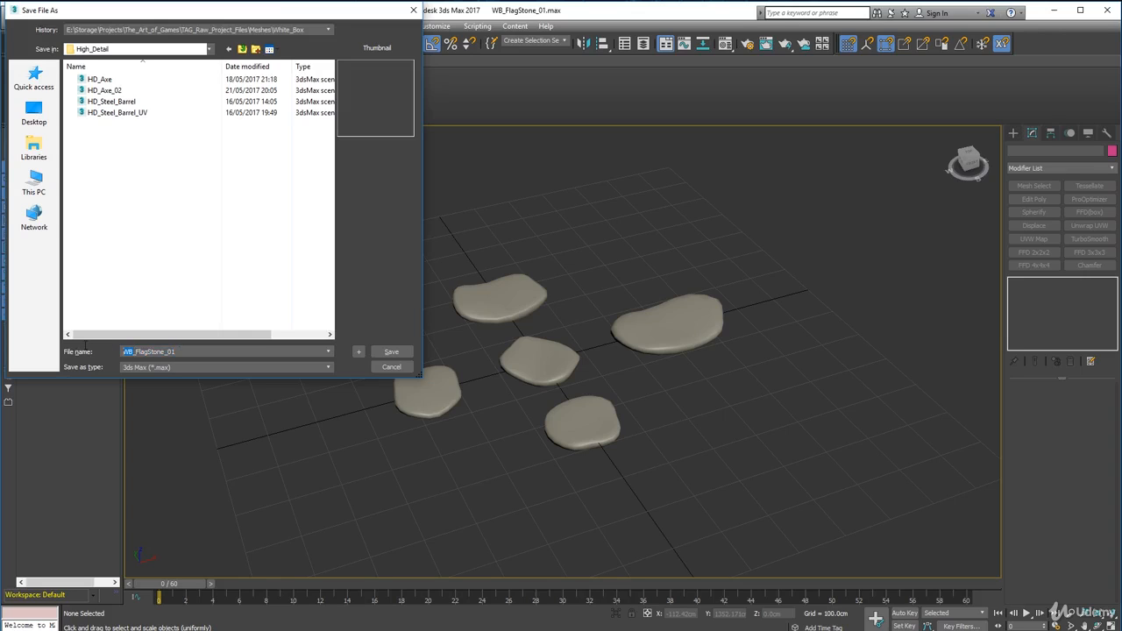
{"action": "type", "text": "HD"}
{"action": "left_click", "coordinate": [392, 351]}
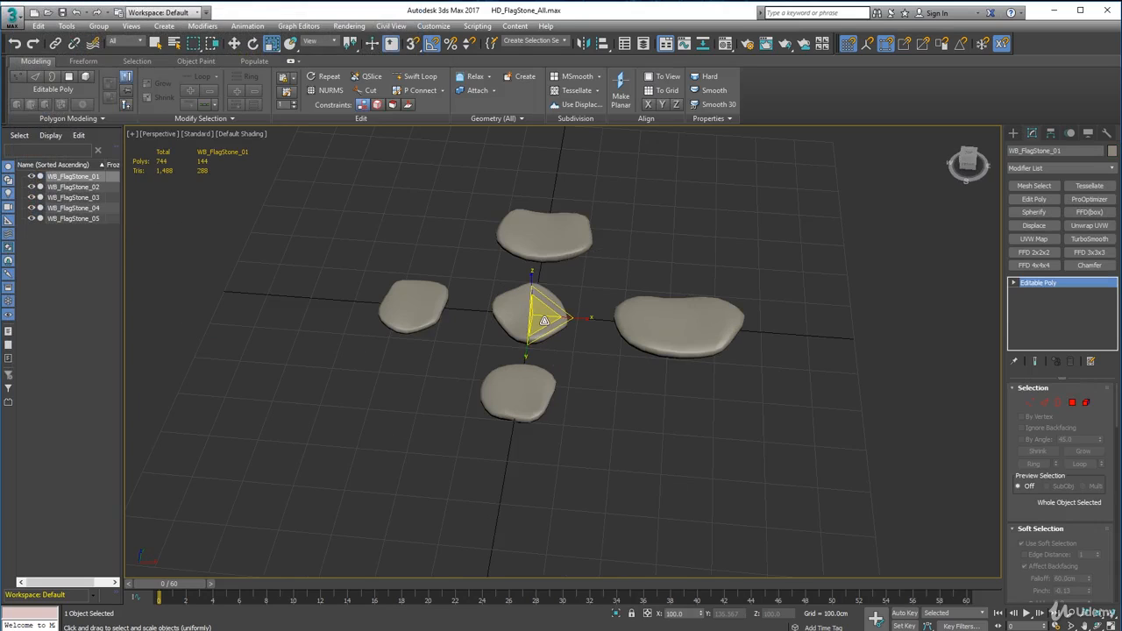
{"action": "left_click", "coordinate": [610, 251]}
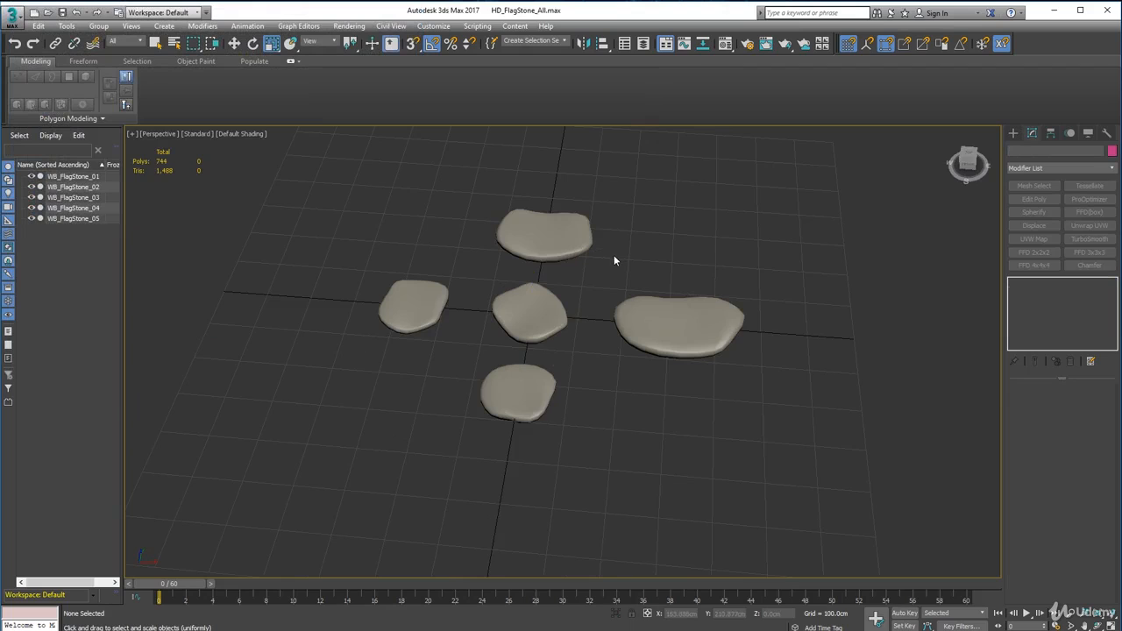